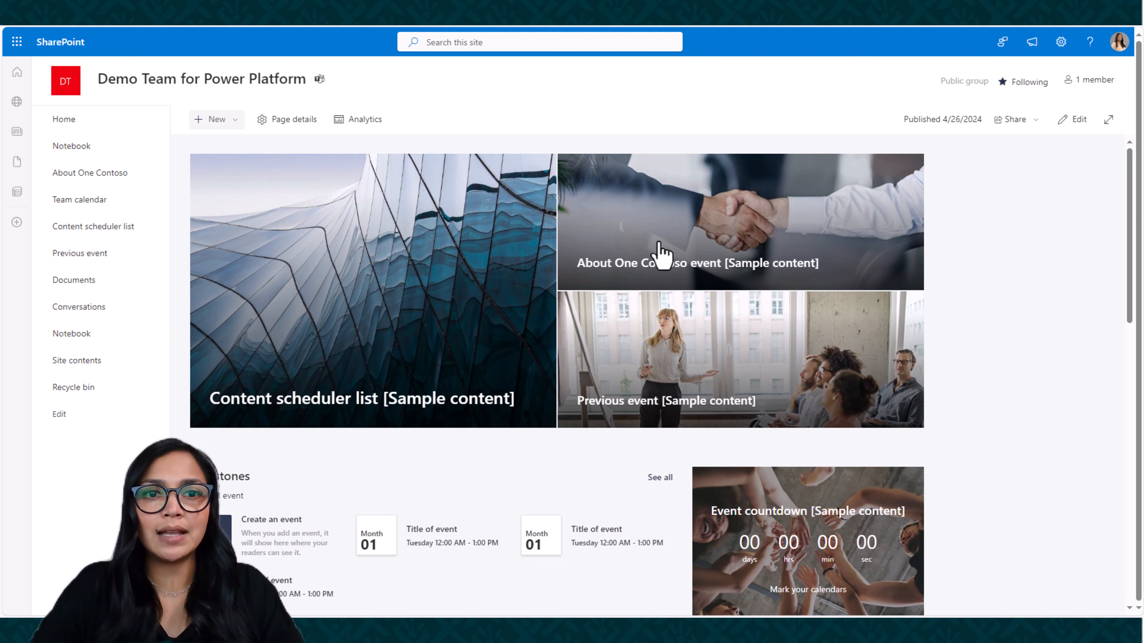
# Open the contents page of the Demo Team for Power Platform site.
pyautogui.click(236, 124)
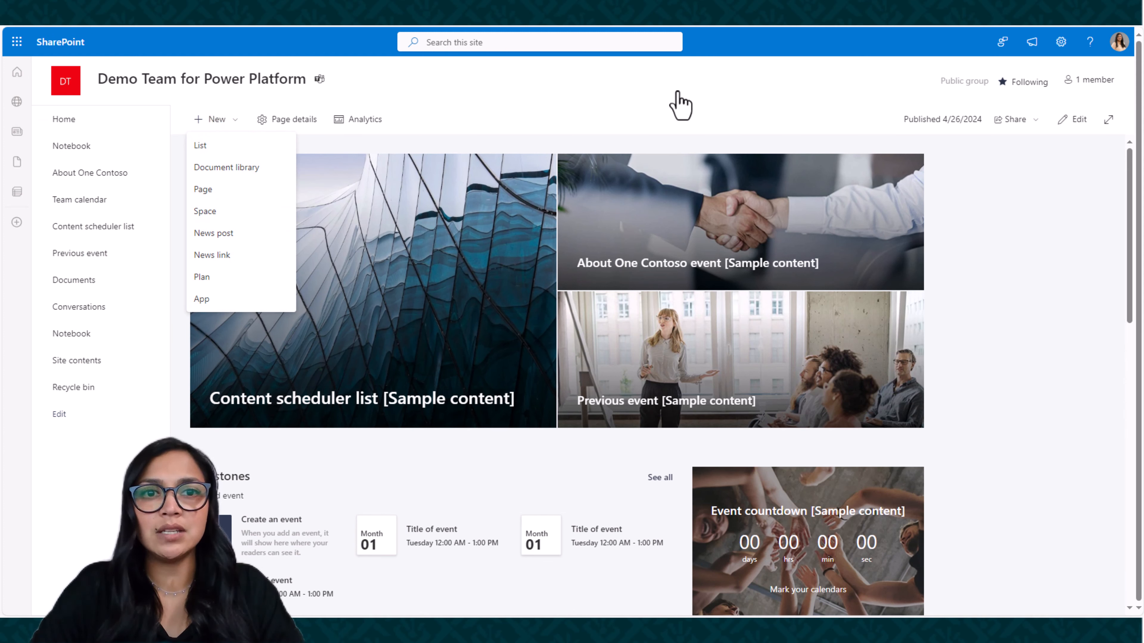
pyautogui.click(1061, 45)
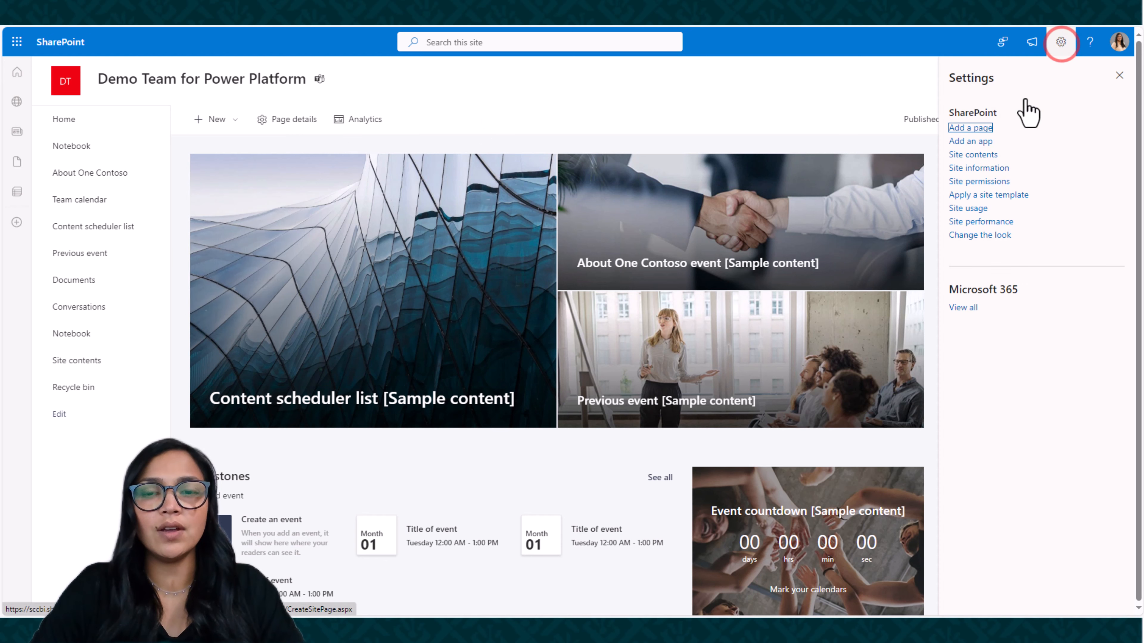
pyautogui.click(984, 155)
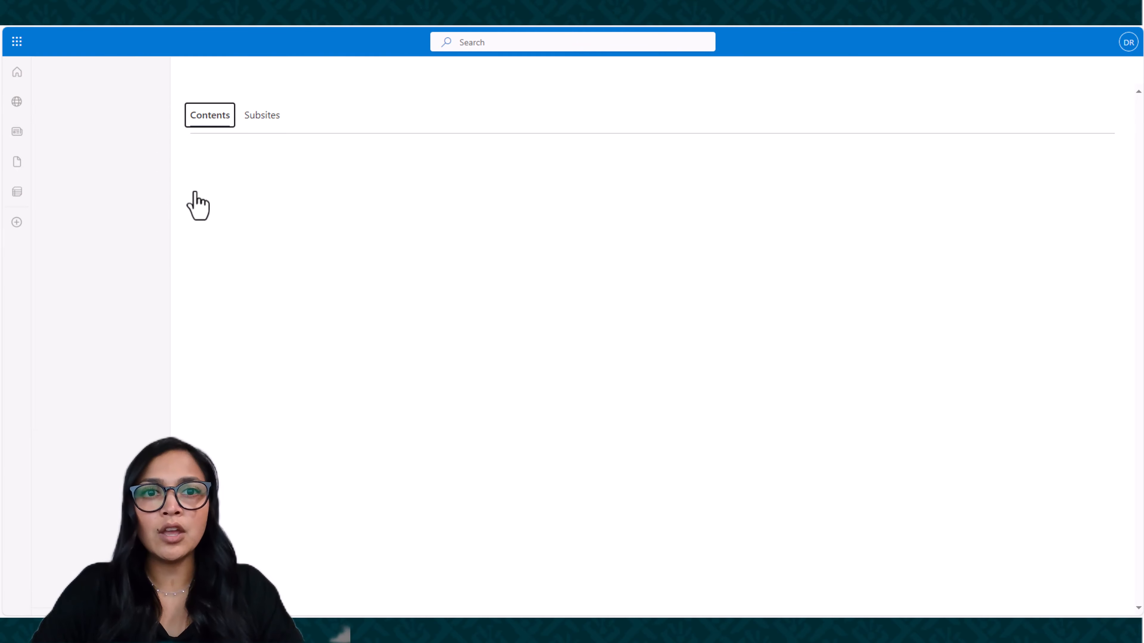
# Create a blank list named "Demo Visitor Log" that is shown in the site navigation.
pyautogui.click(230, 120)
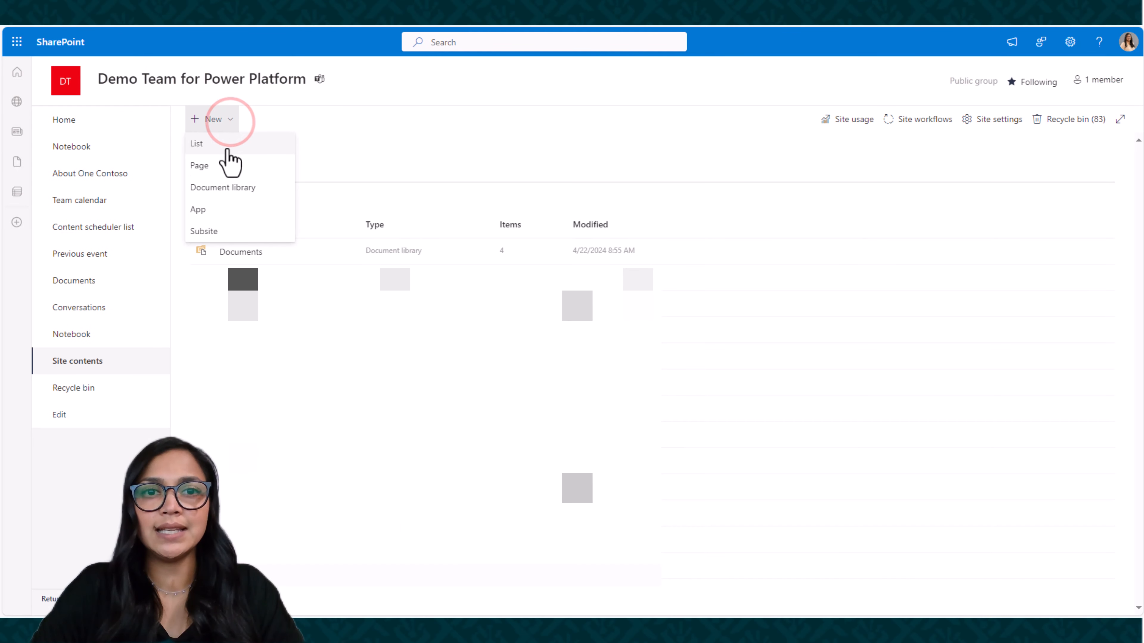
pyautogui.click(227, 144)
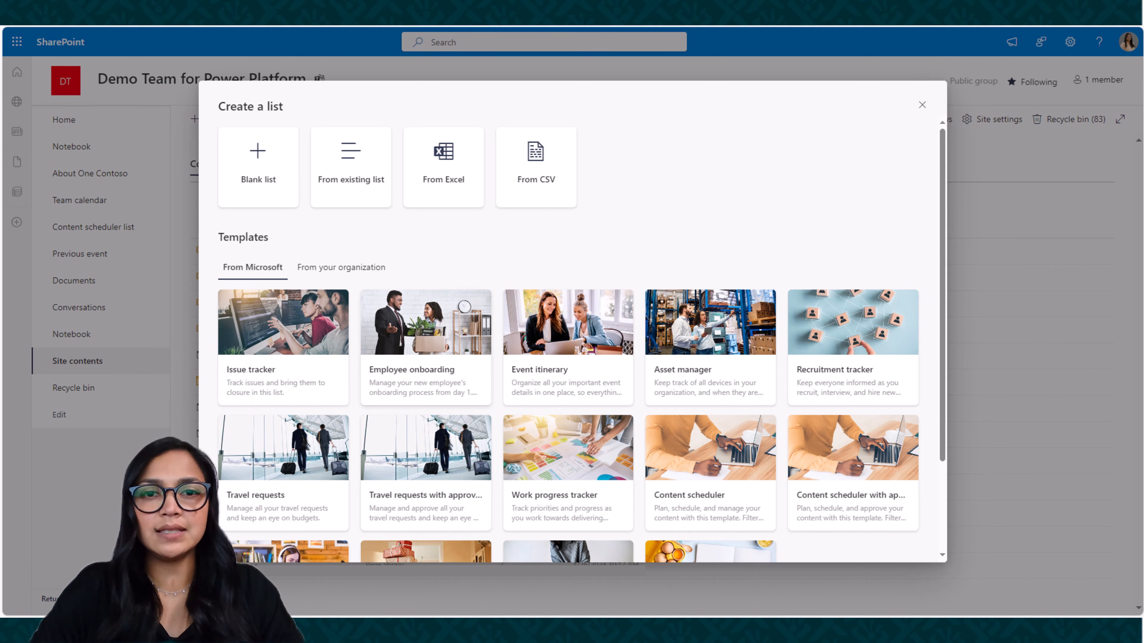
pyautogui.click(263, 192)
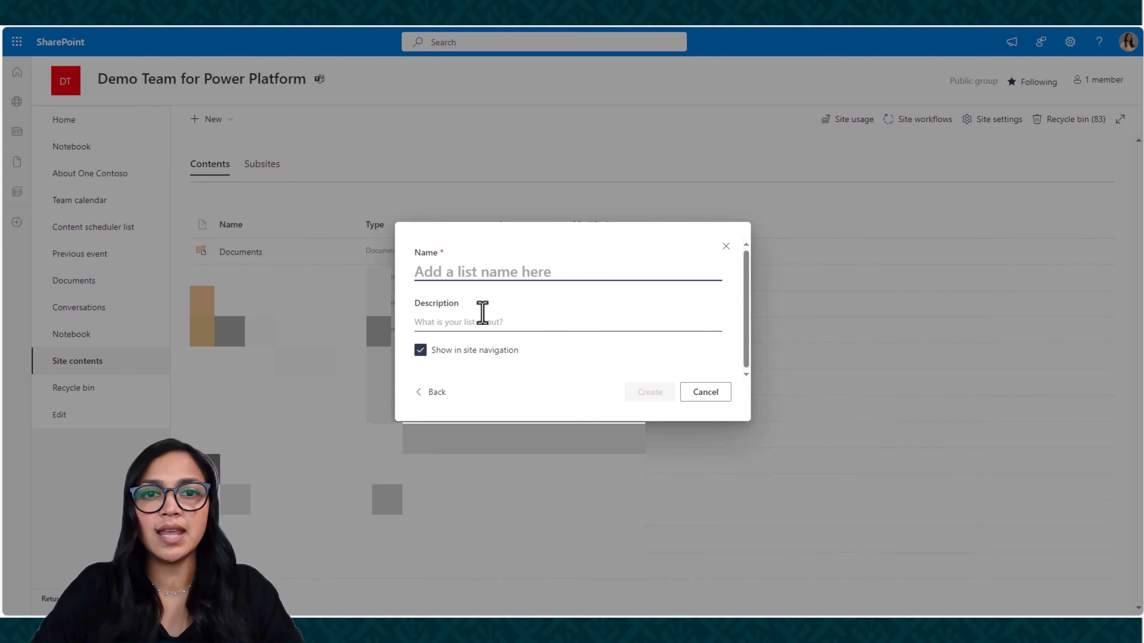
pyautogui.write('Demo Vi')
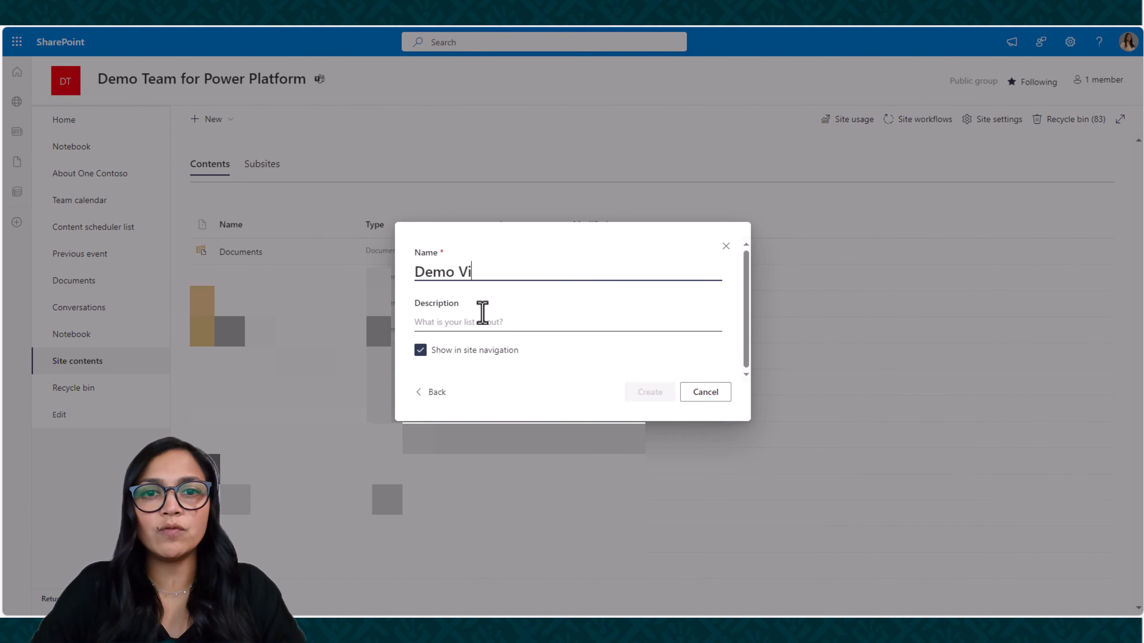
pyautogui.write('sitor Log')
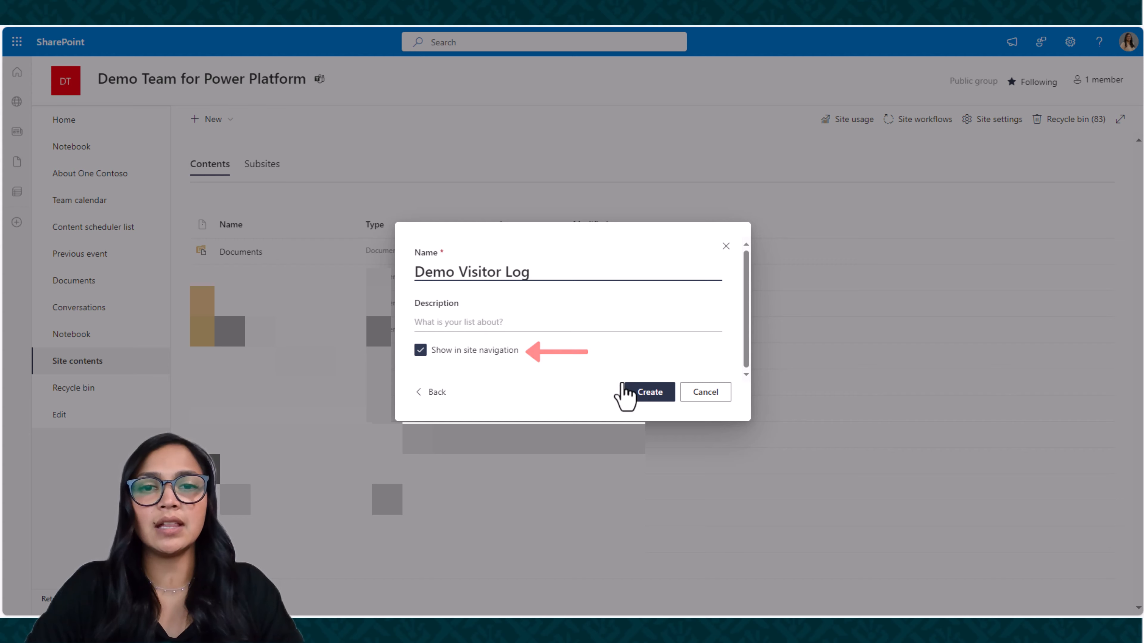
pyautogui.click(648, 396)
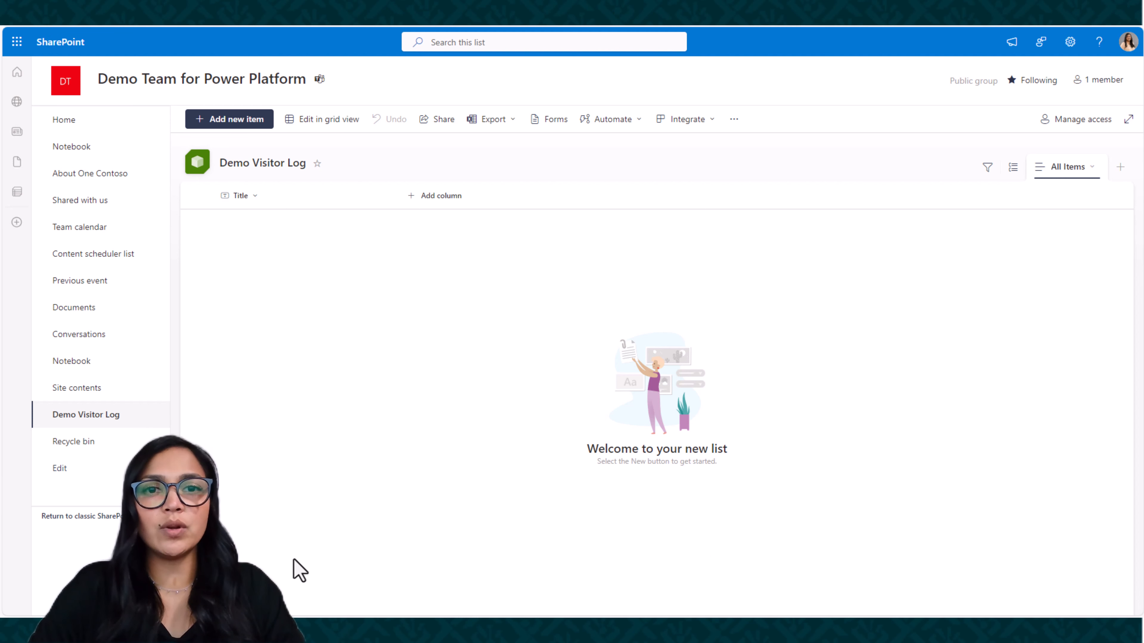
# Add a single-line text column named "Visitor Log" to the list and require it to contain information.
pyautogui.click(456, 196)
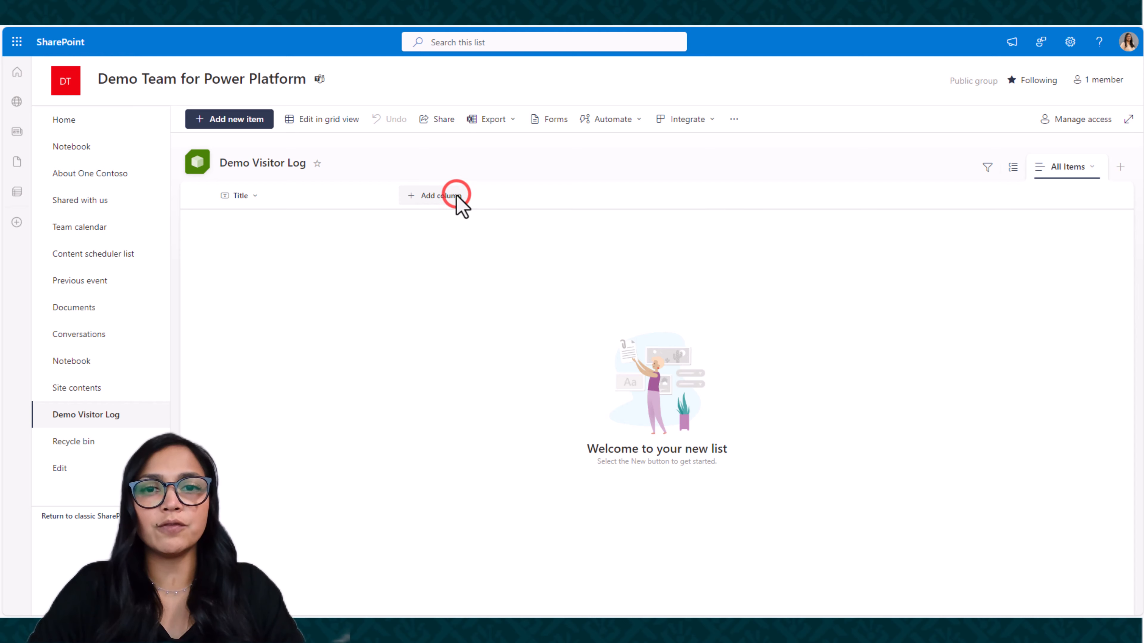
pyautogui.click(646, 234)
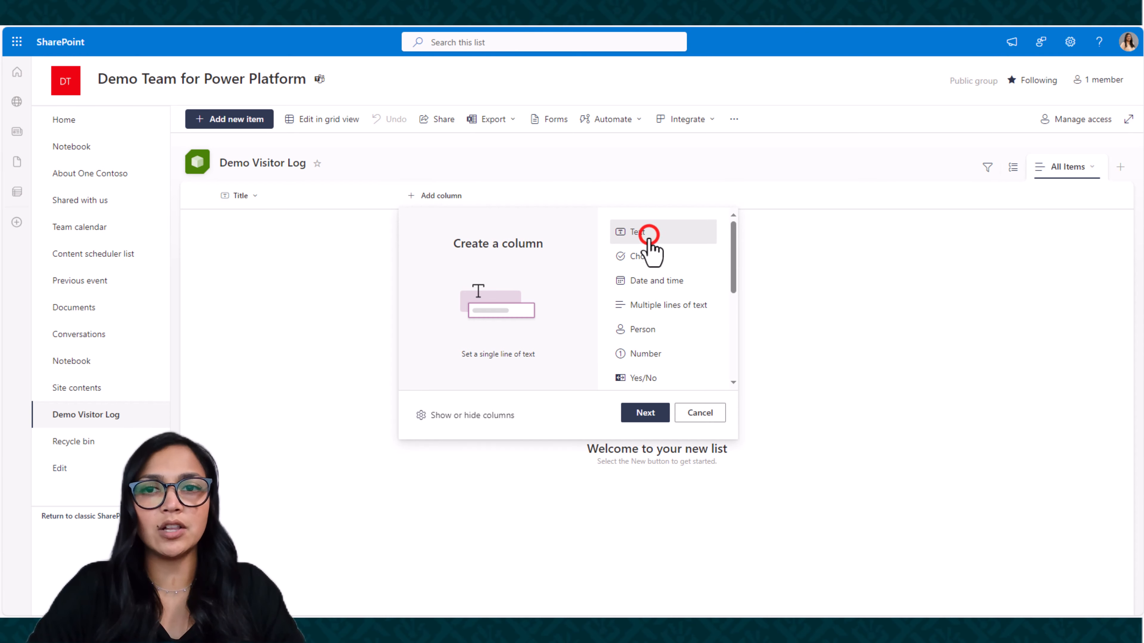
pyautogui.click(645, 413)
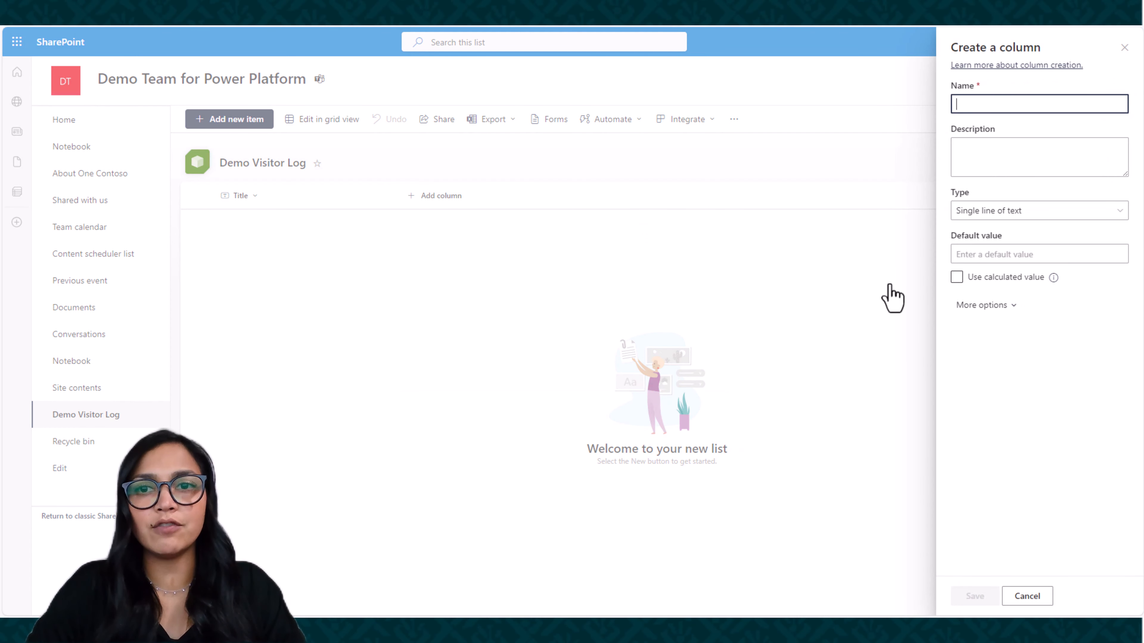
pyautogui.write('Visitor Log')
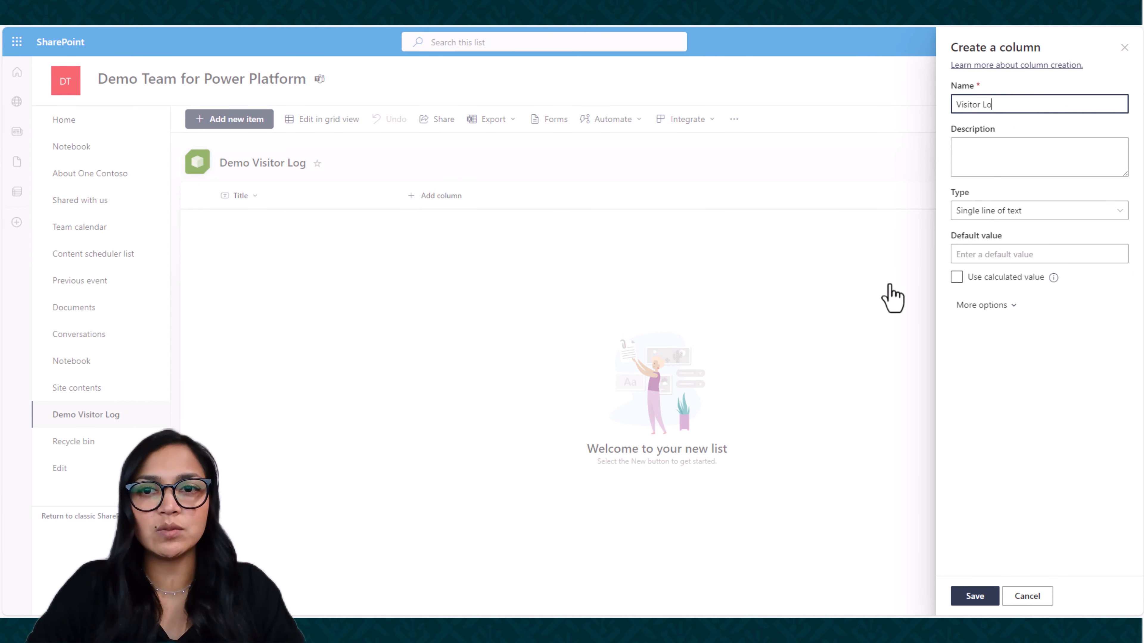
pyautogui.click(990, 306)
pyautogui.click(964, 401)
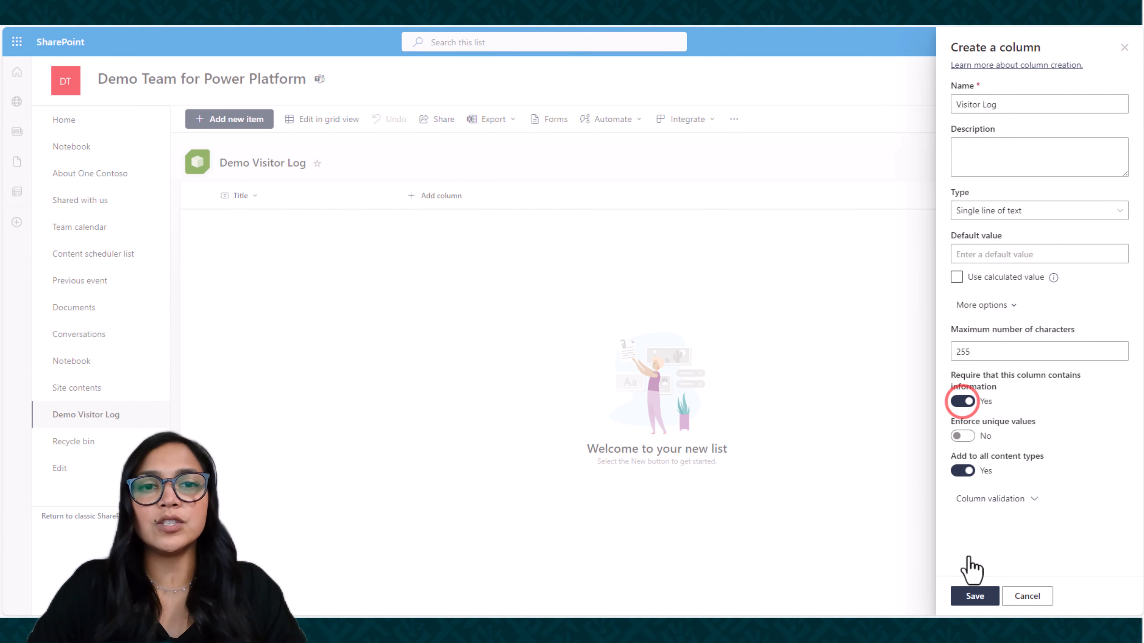
pyautogui.click(973, 596)
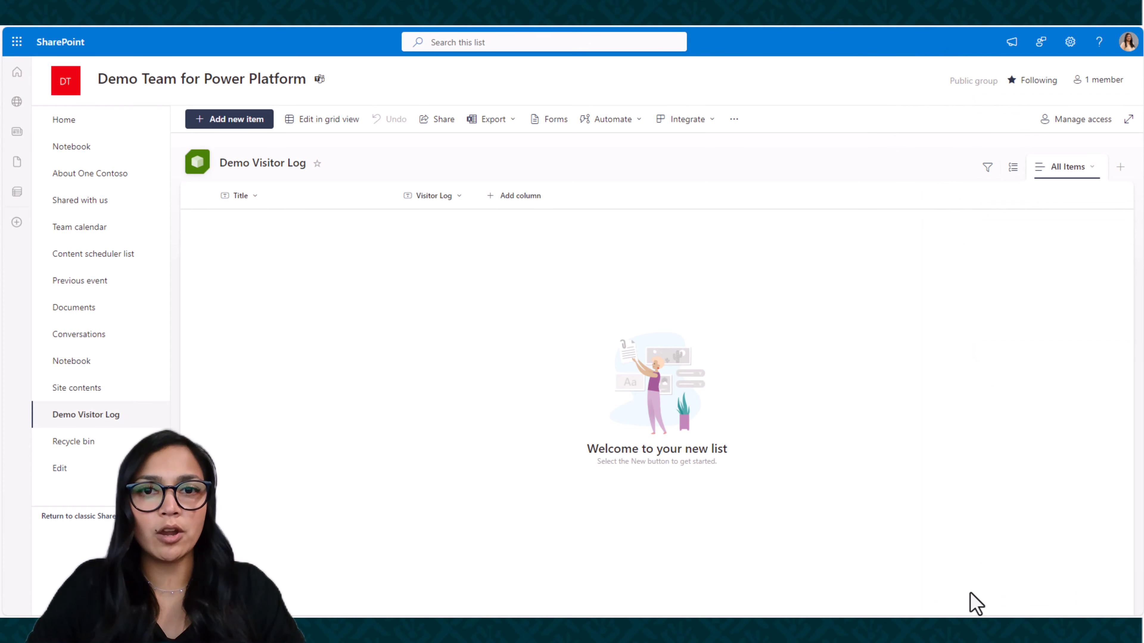
# Add a Person column named "Who are you visiting?" to the list and require it to contain information.
pyautogui.click(513, 198)
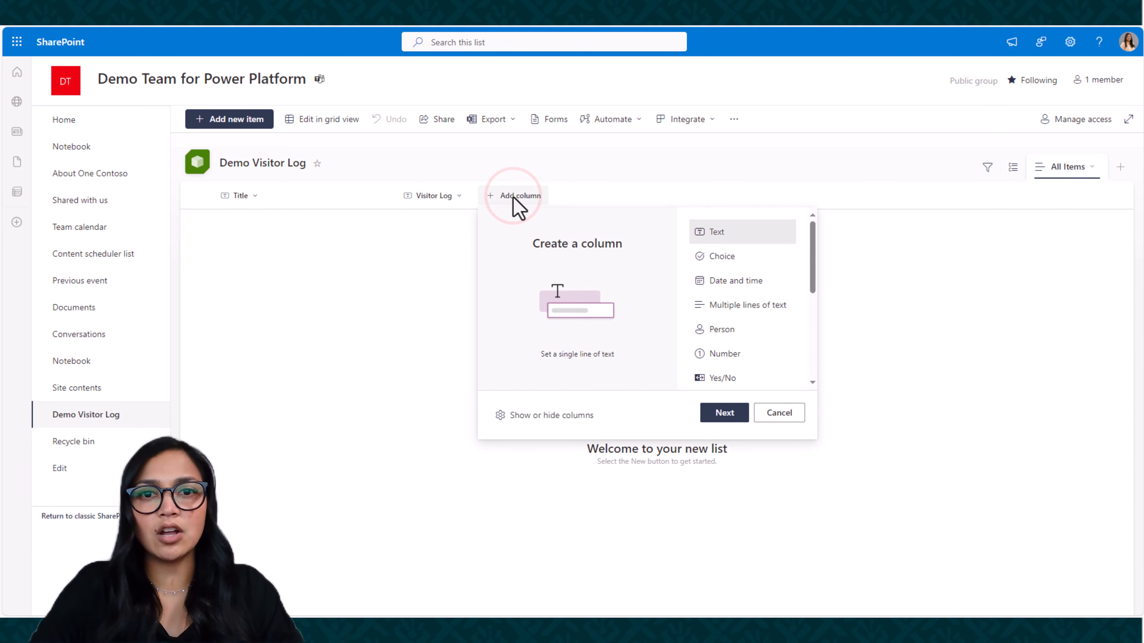
pyautogui.click(748, 331)
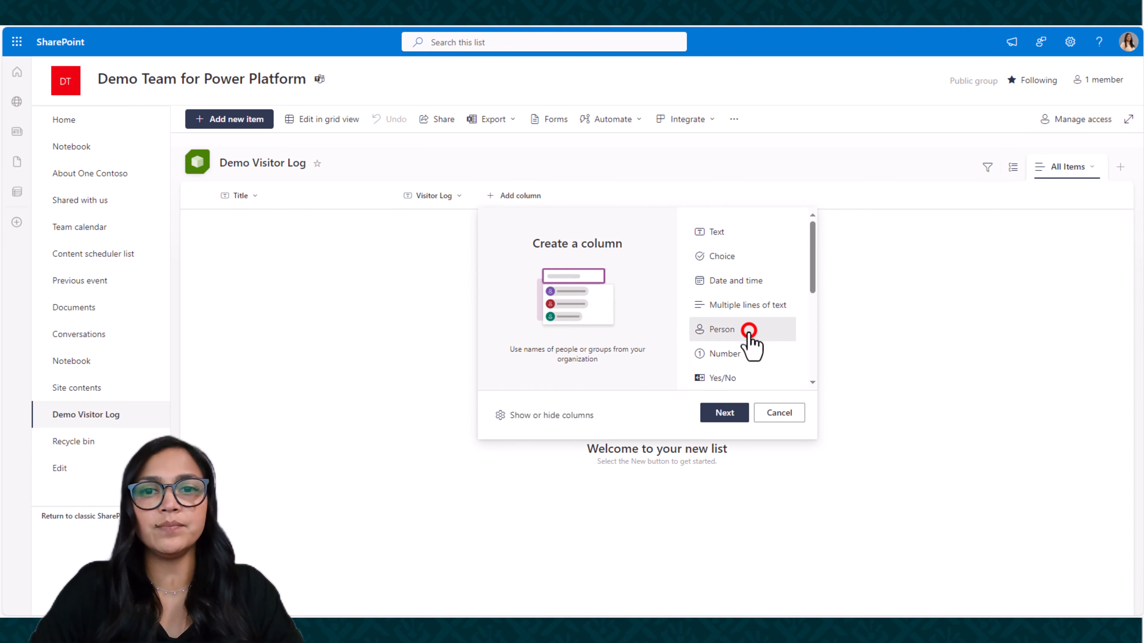
pyautogui.click(722, 413)
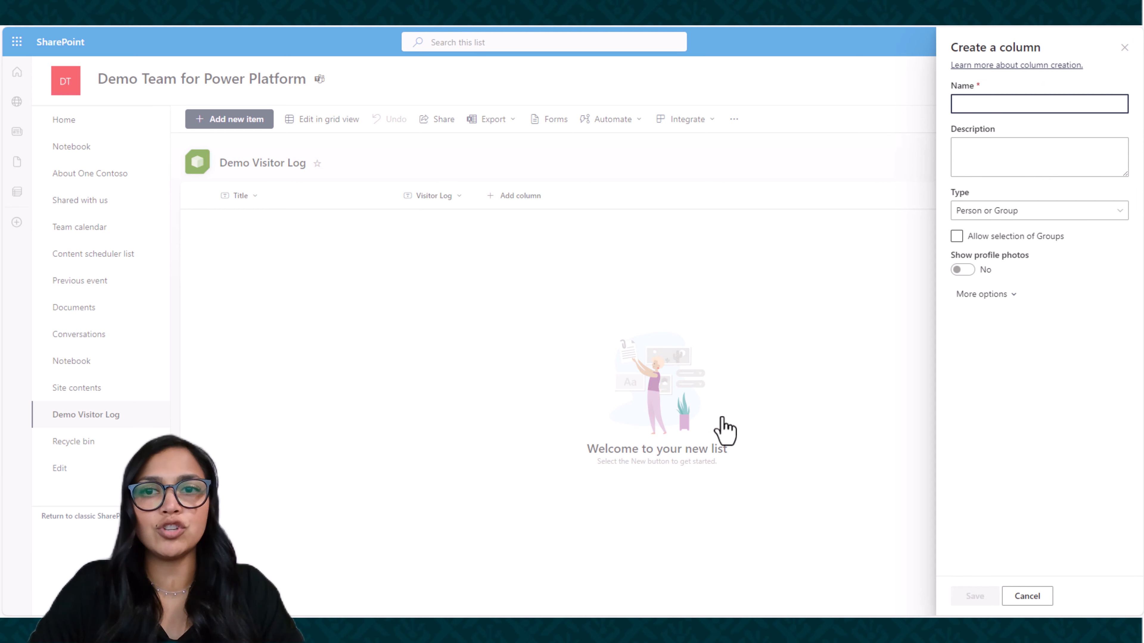
pyautogui.write('Who are you visiting?')
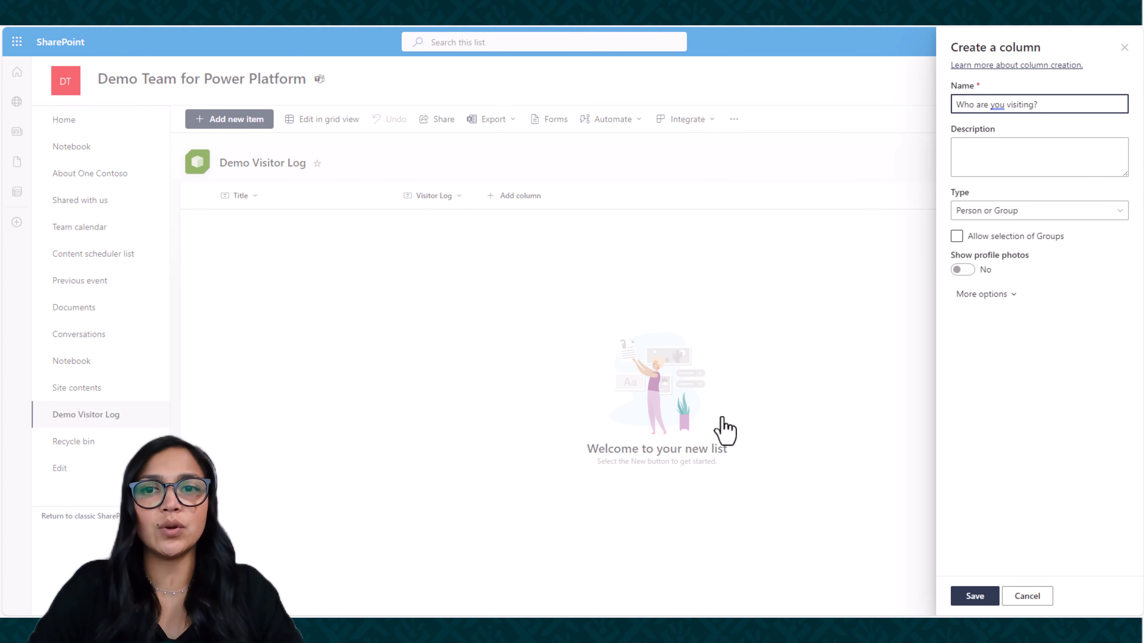
pyautogui.click(969, 298)
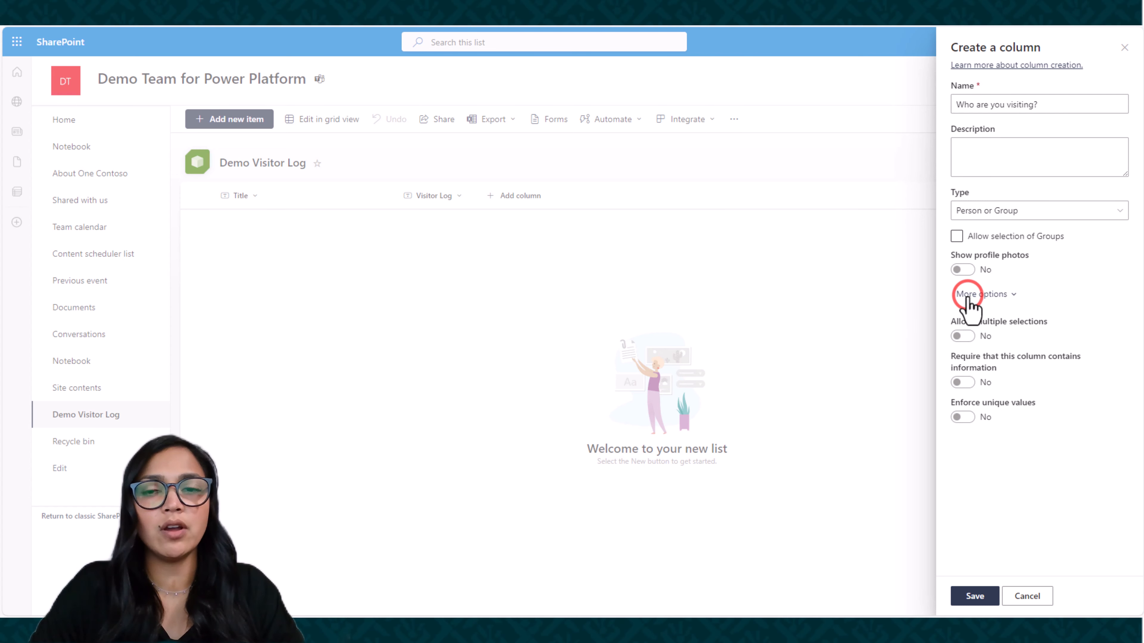
pyautogui.click(961, 382)
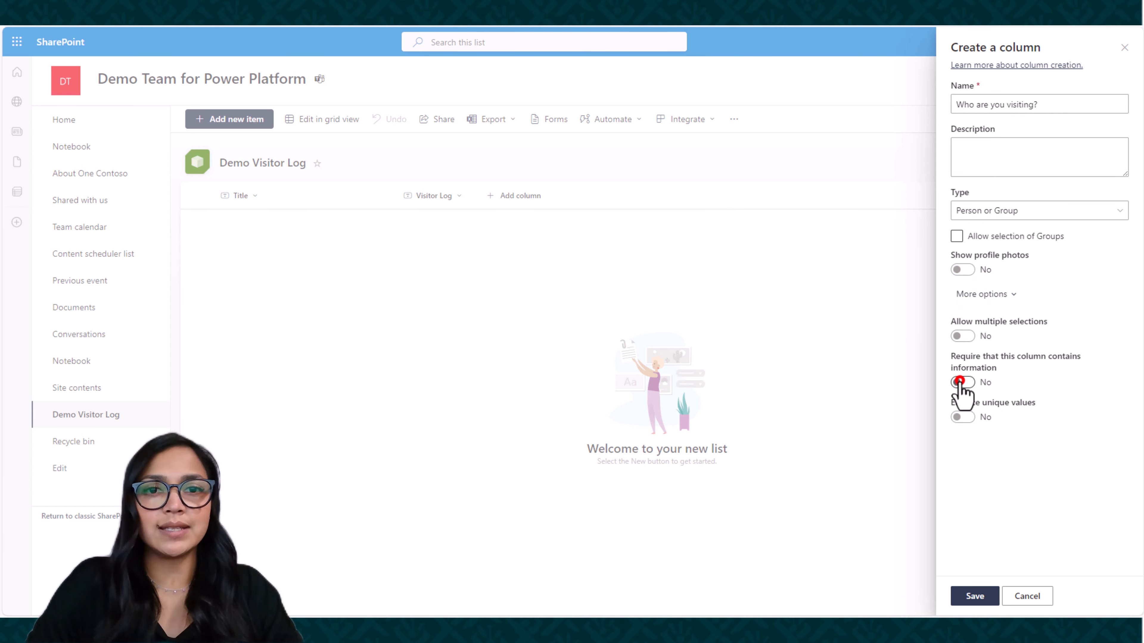
pyautogui.click(973, 596)
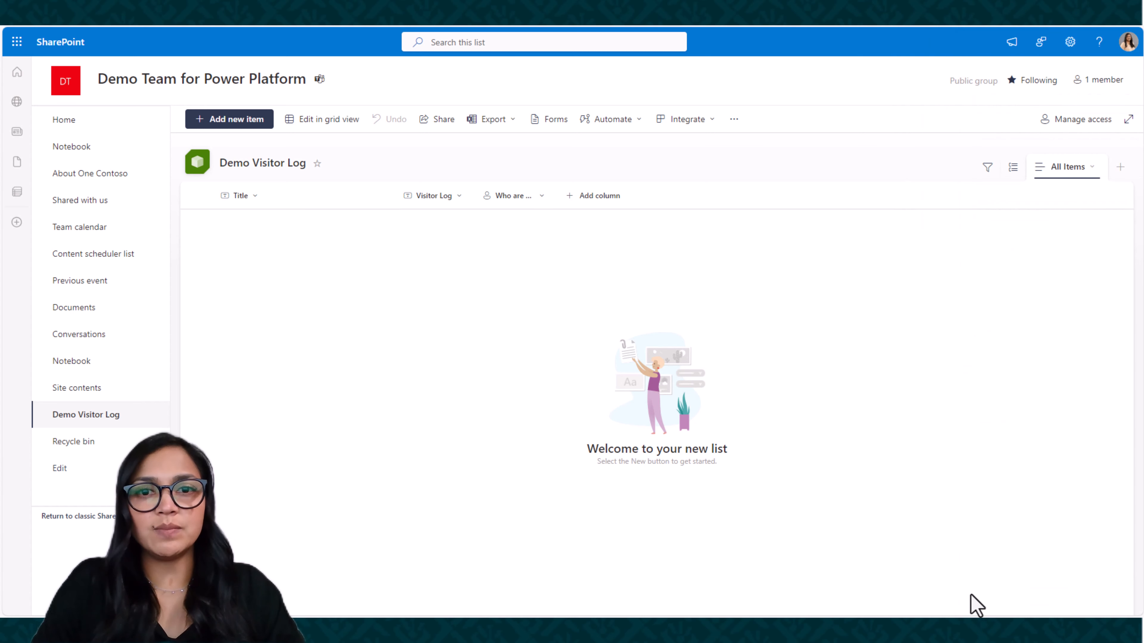
# Start a new Choice column in the list and name it "Reason for Visit".
pyautogui.click(608, 196)
pyautogui.click(554, 260)
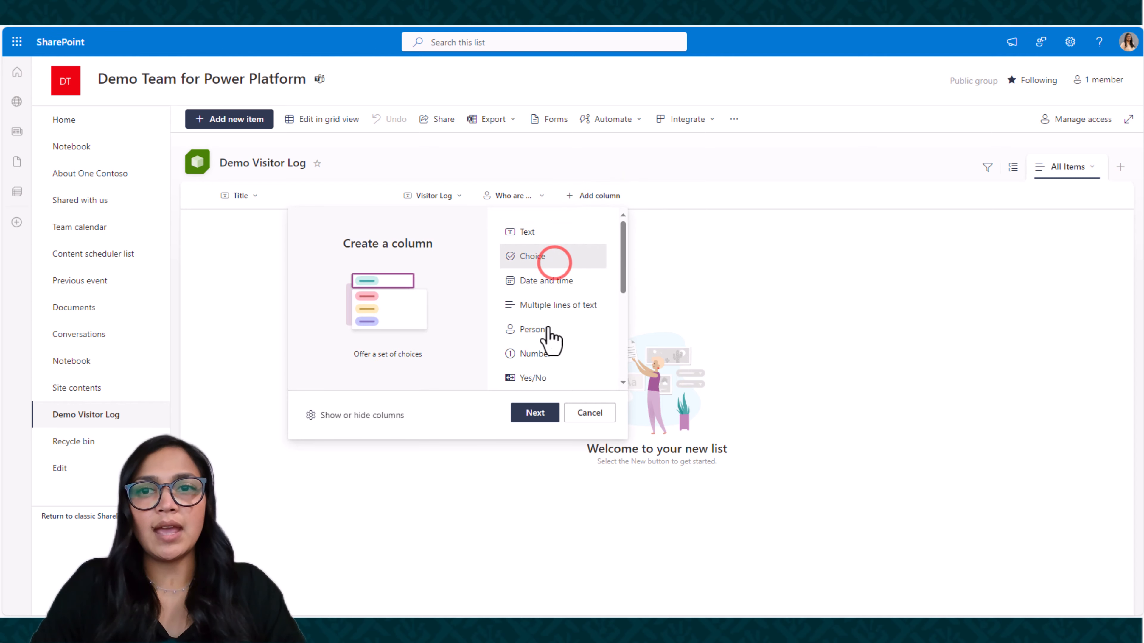
pyautogui.click(534, 413)
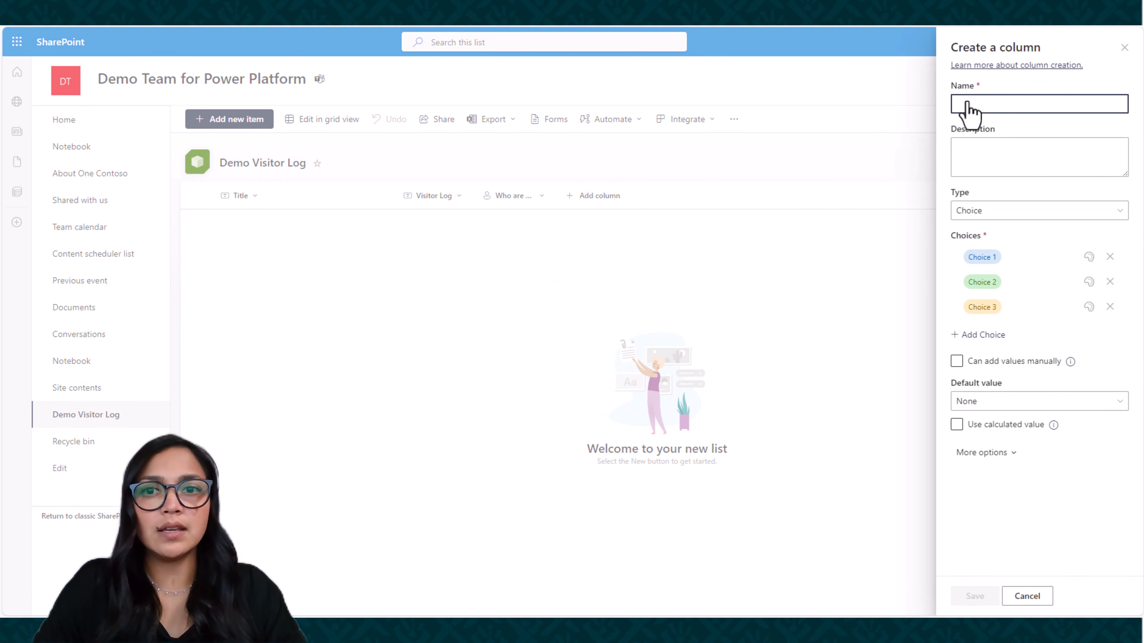
pyautogui.write('Reason for Visit')
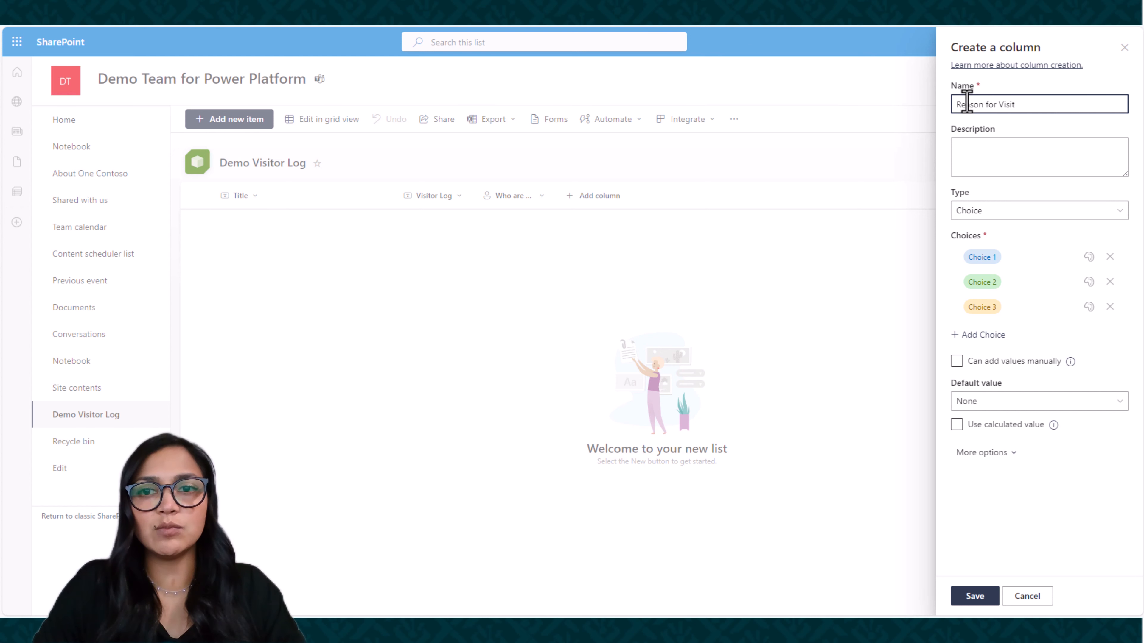
# Rename the three default choices of the Reason for Visit column to Meeting, Interview and Event.
pyautogui.click(980, 256)
pyautogui.tripleClick(981, 257)
pyautogui.write('Me')
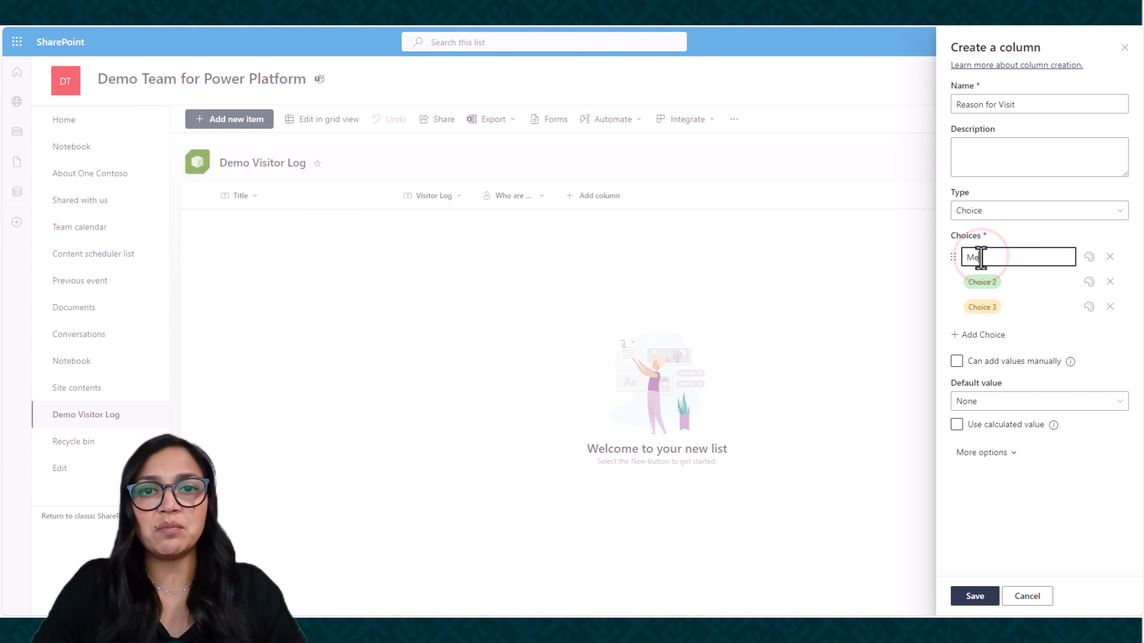
pyautogui.write('eting')
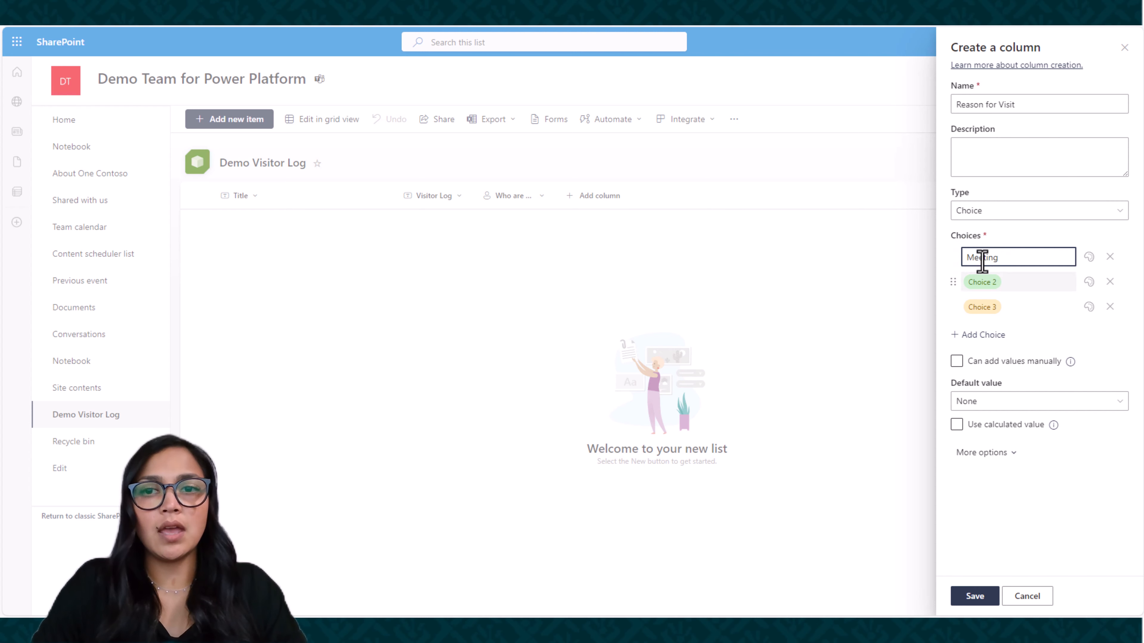
pyautogui.click(983, 282)
pyautogui.tripleClick(983, 281)
pyautogui.write('Inter')
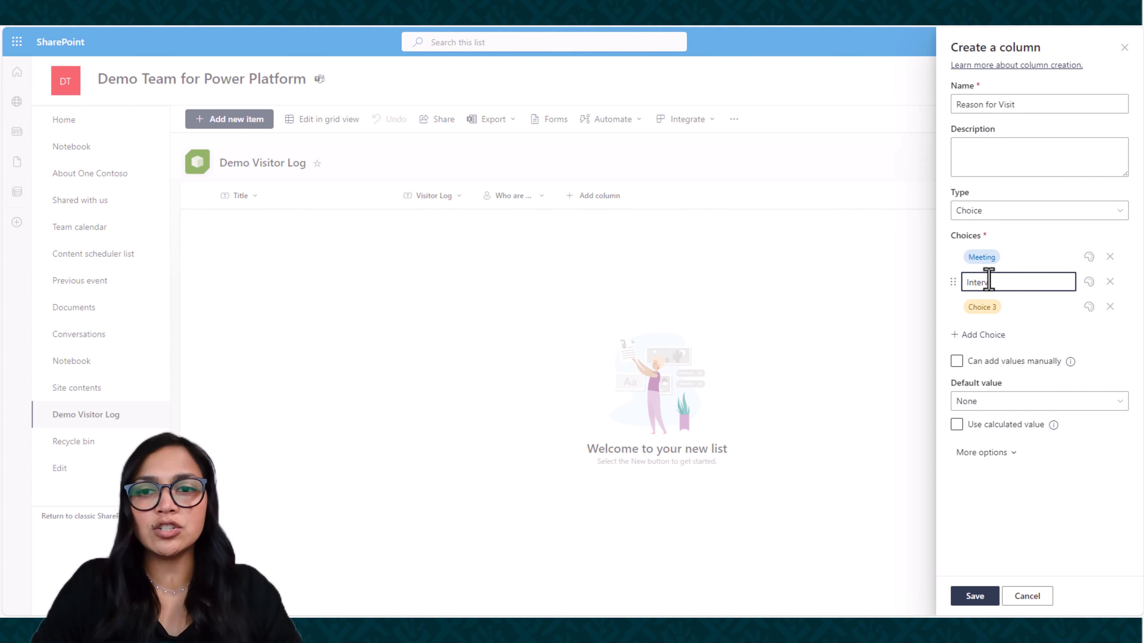
pyautogui.write('view')
pyautogui.click(977, 307)
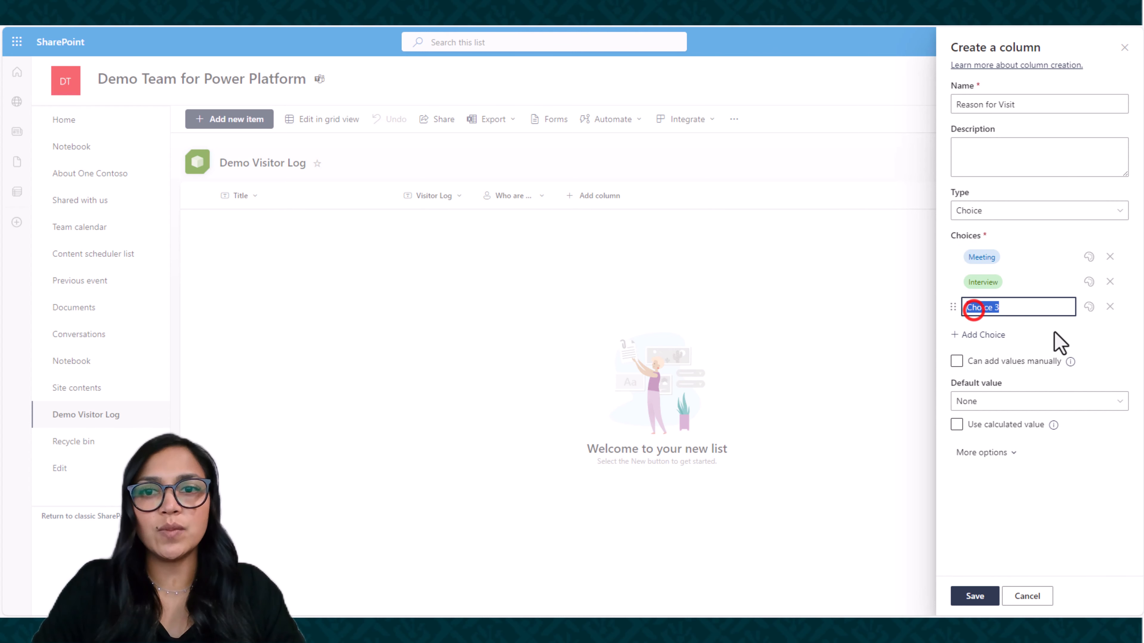
pyautogui.write('Event')
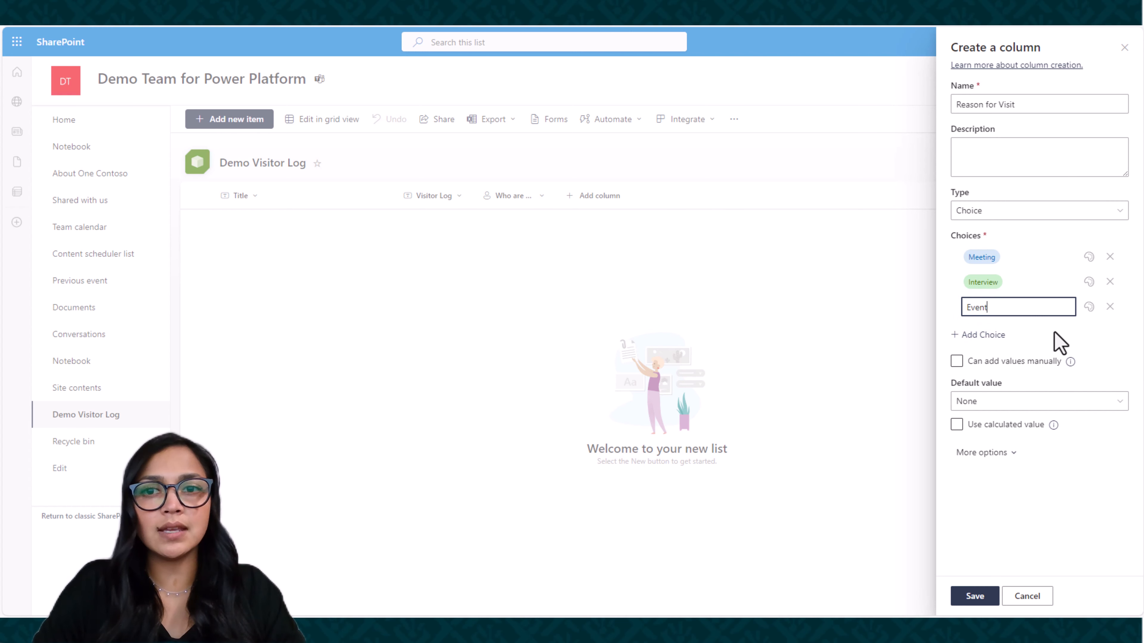
# Add the choices Delivery and Other to the Reason for Visit column and move Delivery to the first position.
pyautogui.click(988, 335)
pyautogui.click(989, 332)
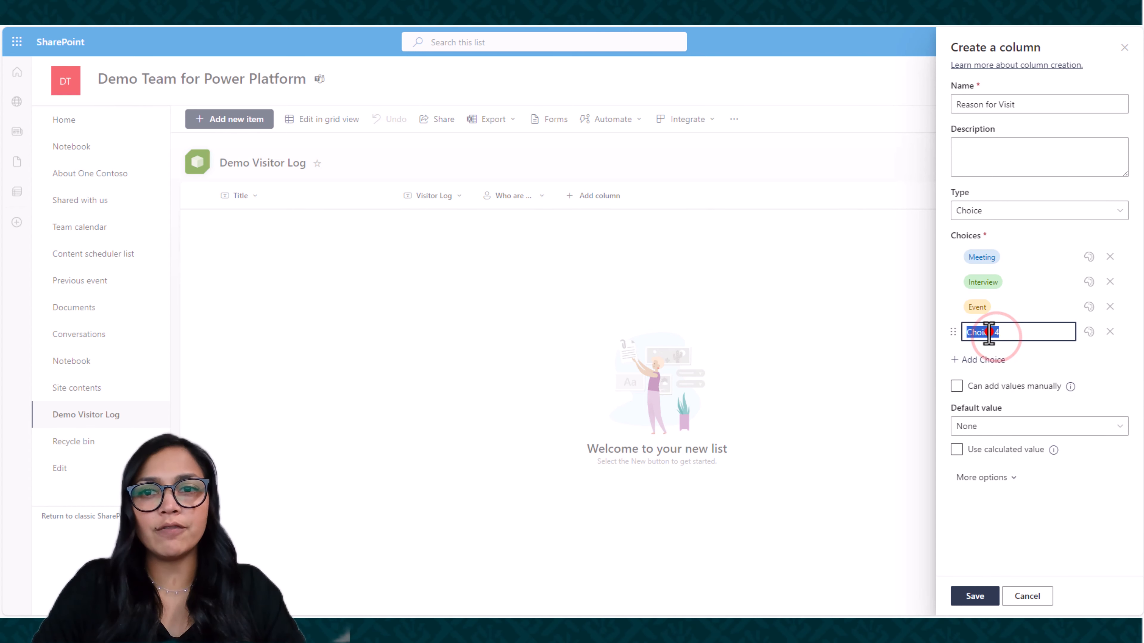
pyautogui.write('Delivery')
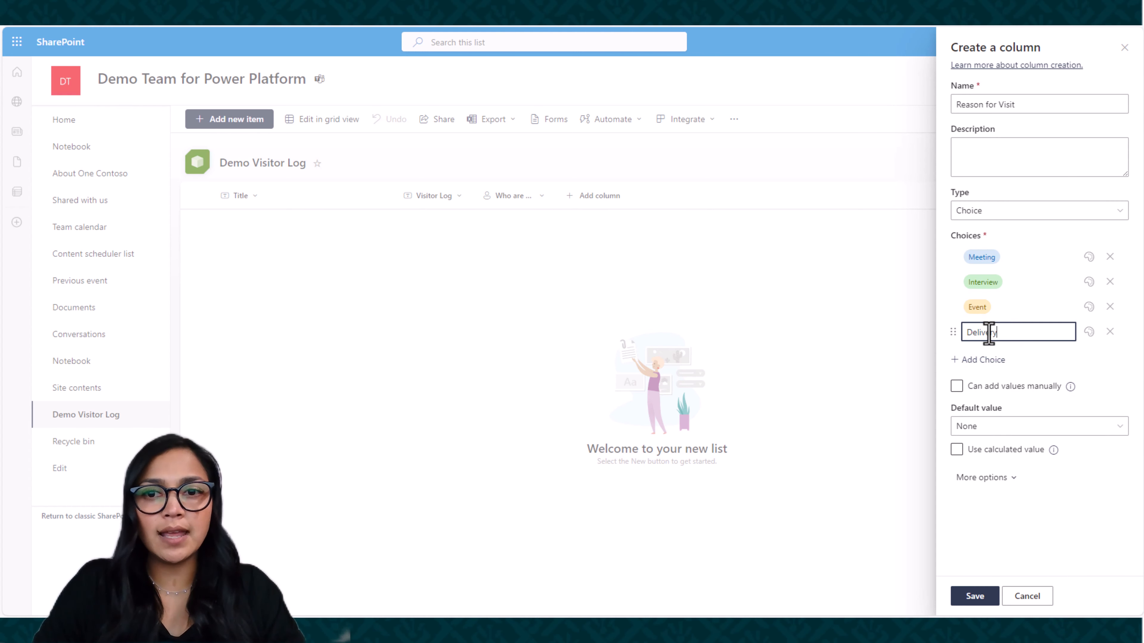
pyautogui.click(983, 360)
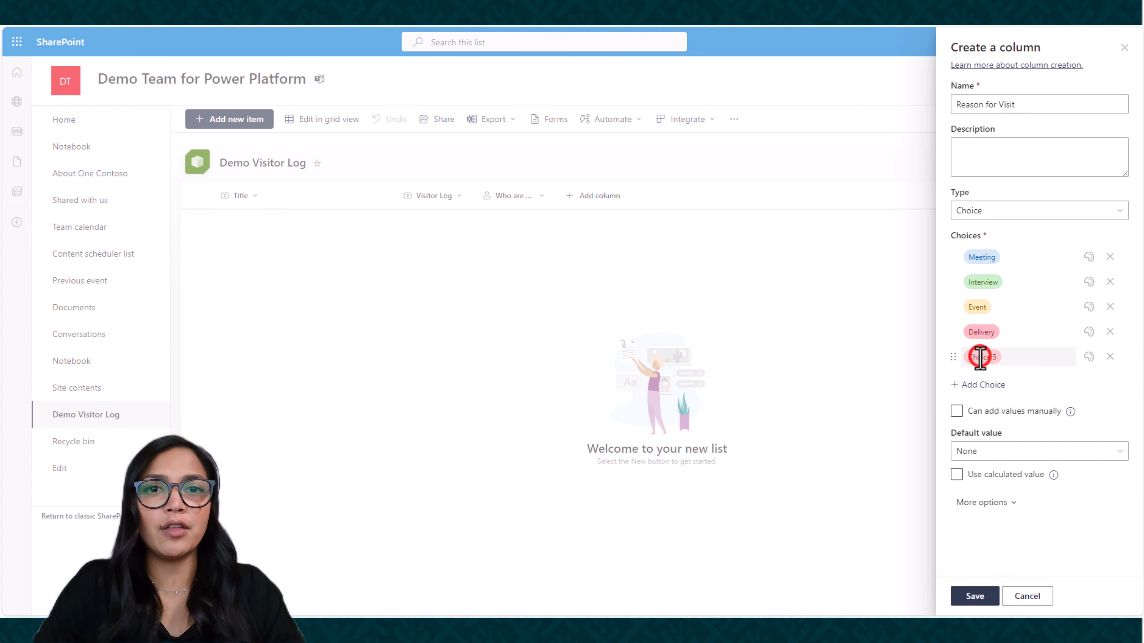
pyautogui.click(981, 356)
pyautogui.write('Other')
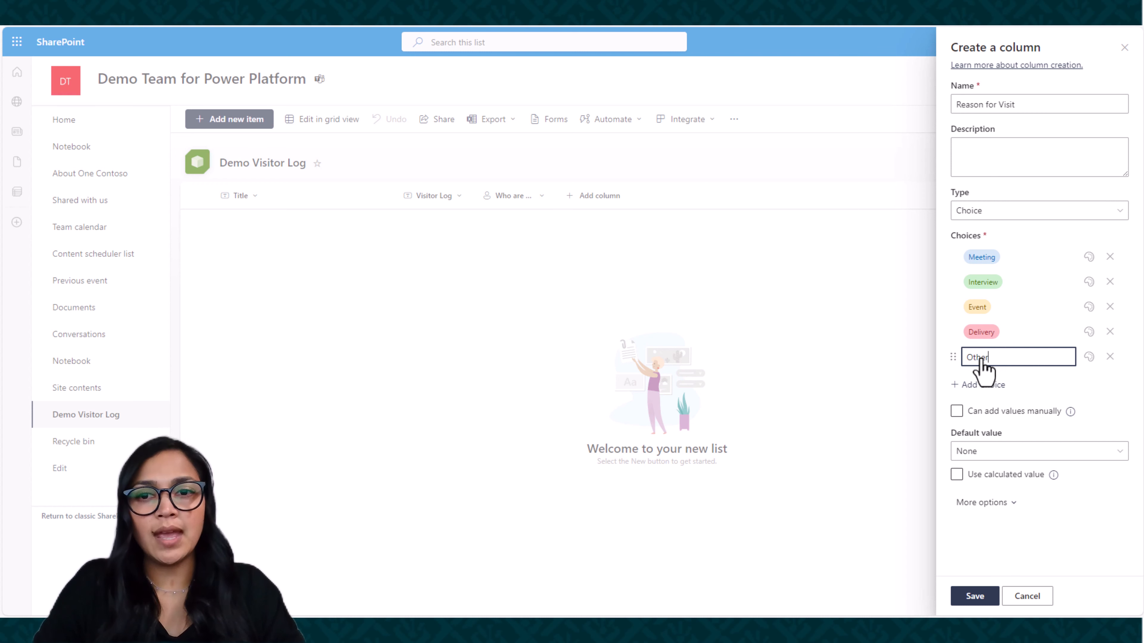
pyautogui.moveTo(952, 332); pyautogui.dragTo(955, 259)
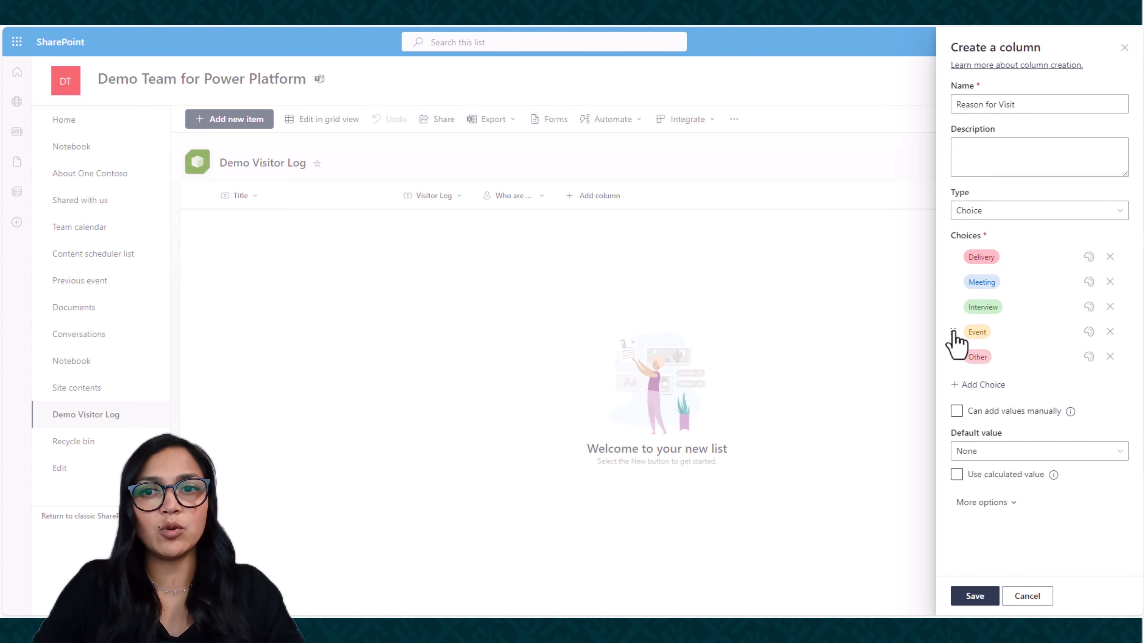
# Reorder the Reason for Visit choices to Delivery, Event, Interview, Meeting, Other, then save the column with information required.
pyautogui.moveTo(953, 321); pyautogui.dragTo(952, 286)
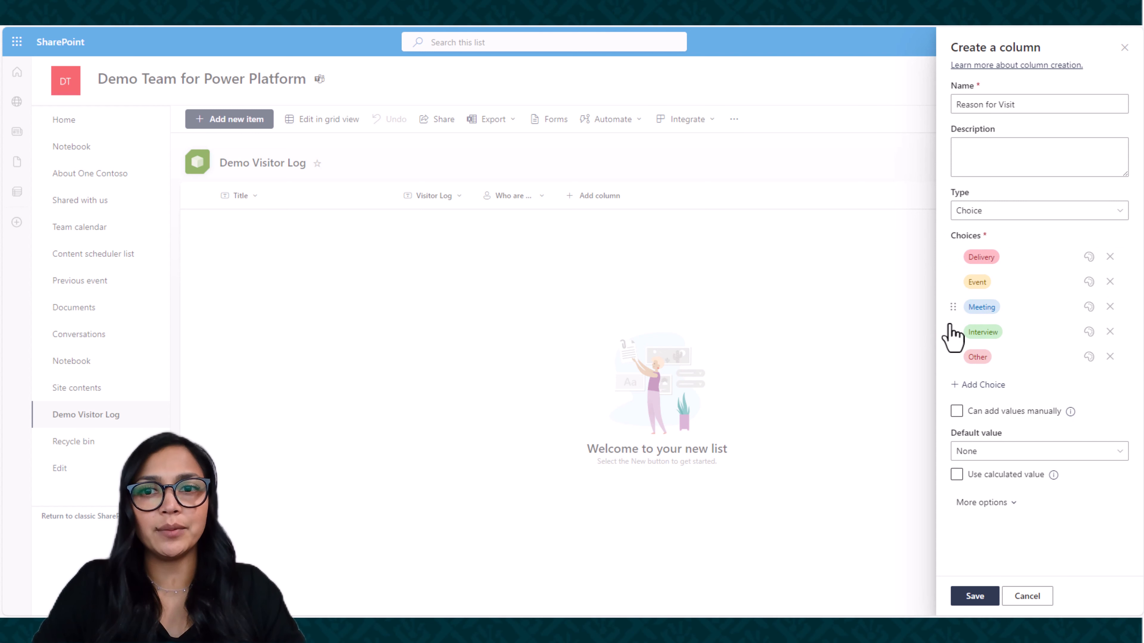
pyautogui.moveTo(950, 332); pyautogui.dragTo(957, 311)
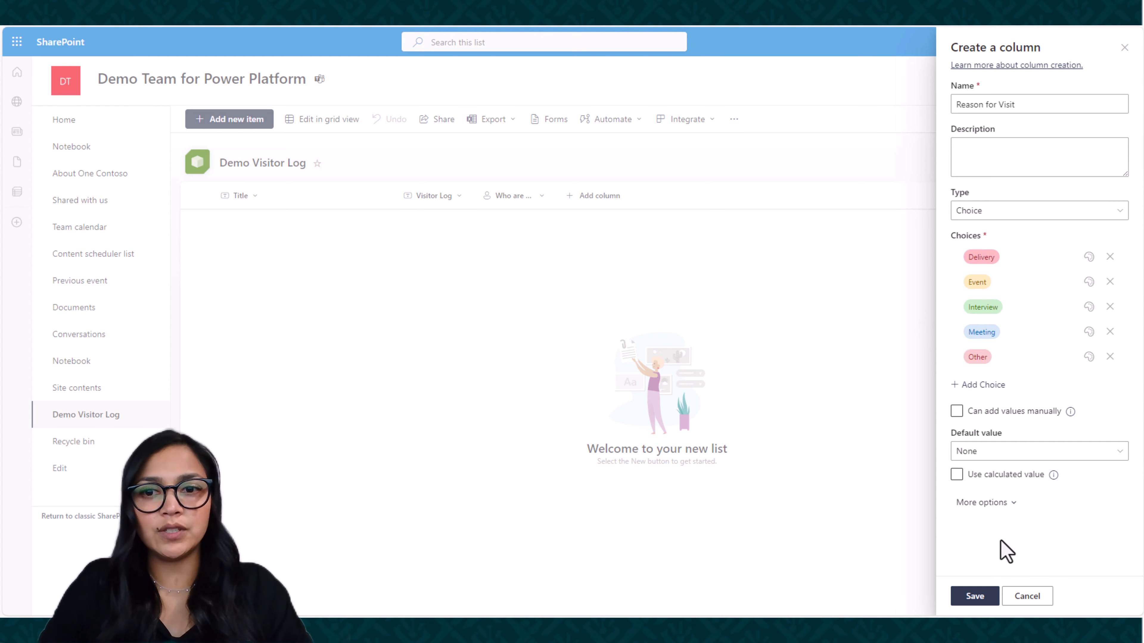
pyautogui.click(981, 502)
pyautogui.scroll(-3, 977, 500)
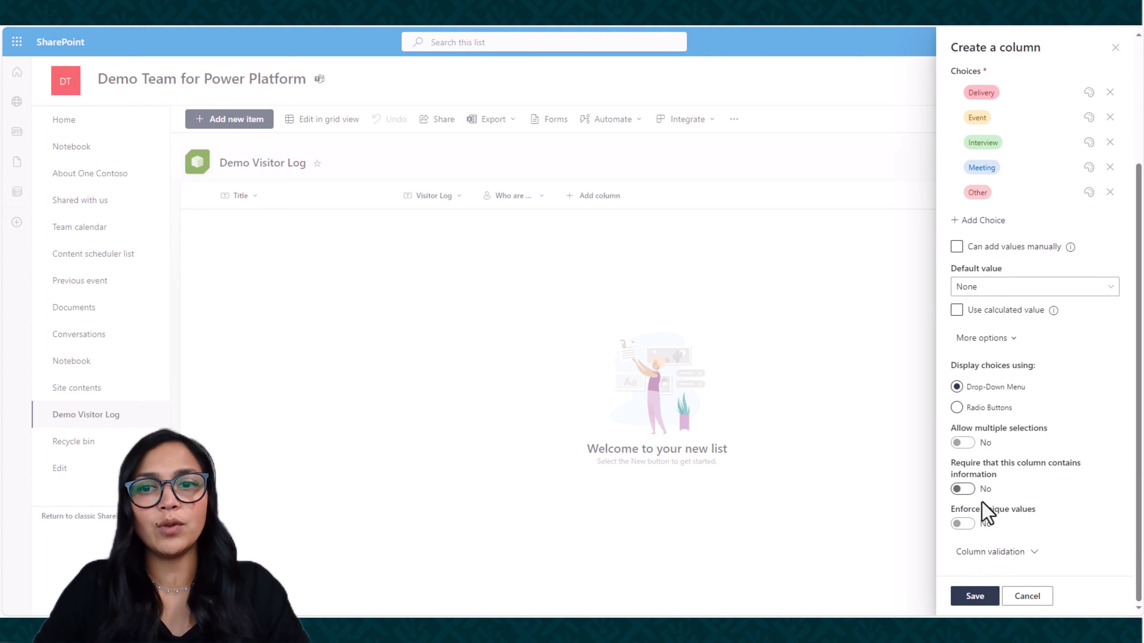
pyautogui.click(963, 489)
pyautogui.click(985, 599)
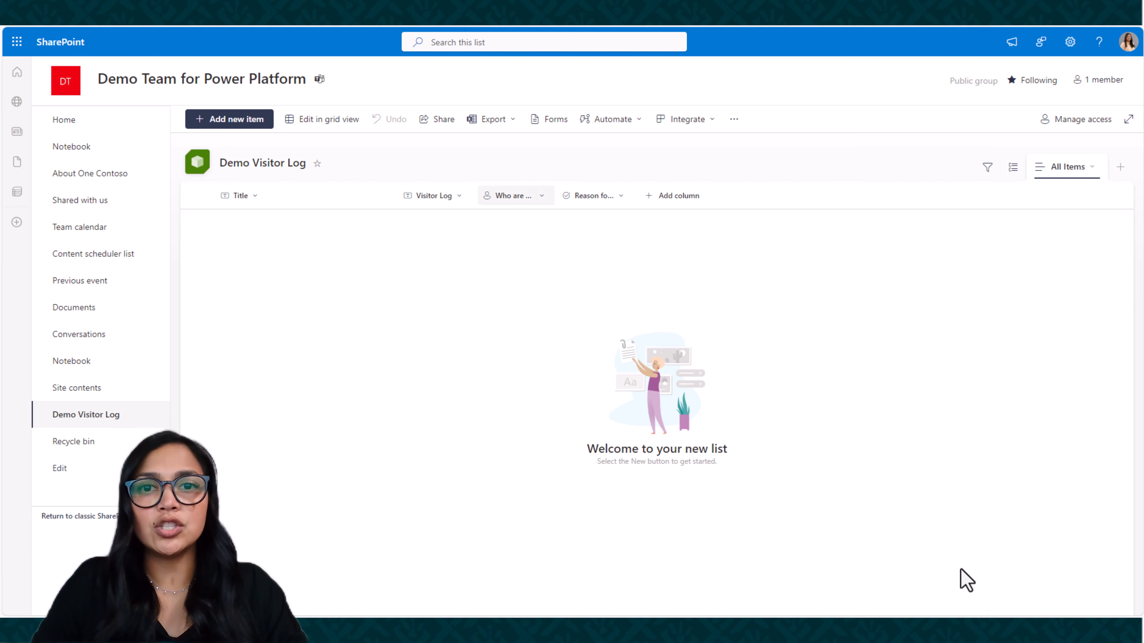
# Add a single-line Text column named "Other Reason" to the list.
pyautogui.click(674, 200)
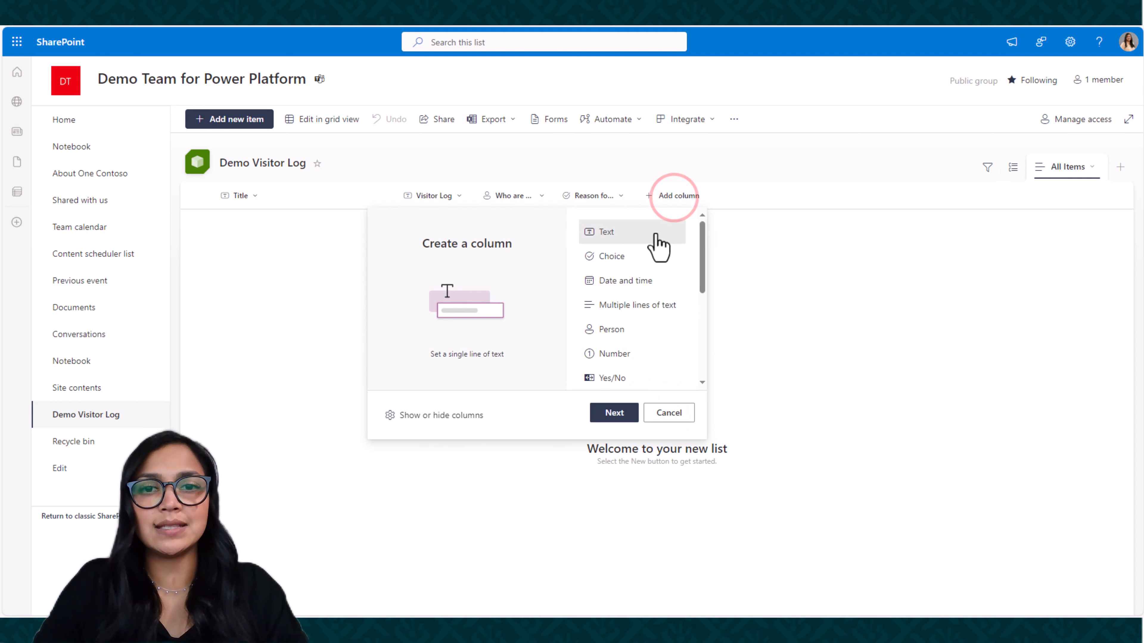
pyautogui.click(656, 232)
pyautogui.click(618, 412)
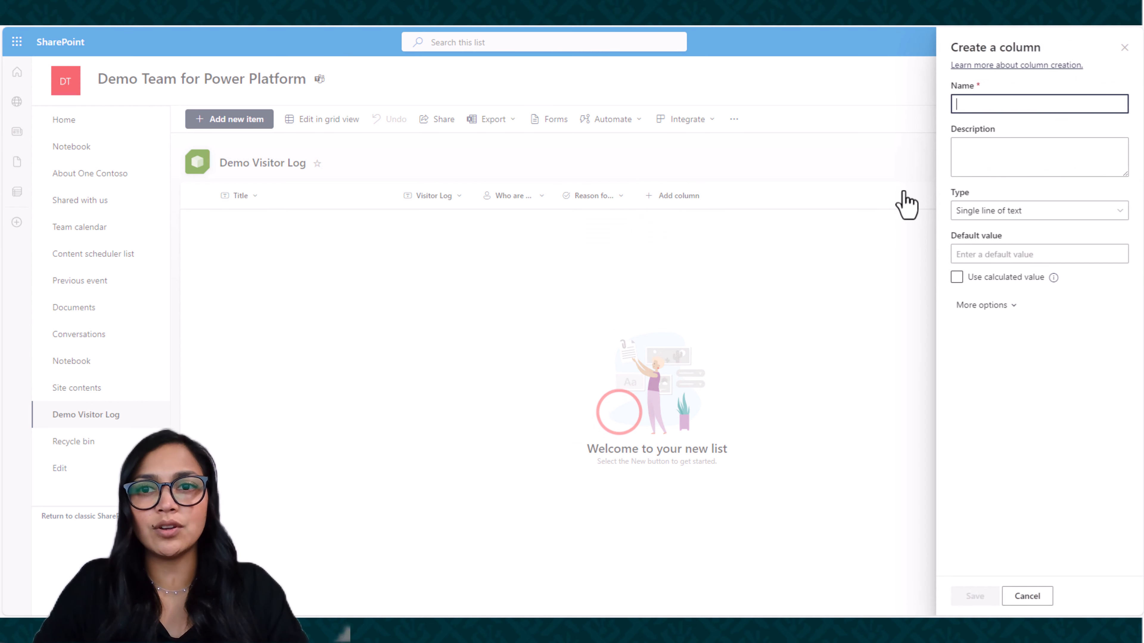
pyautogui.write('Other Reason')
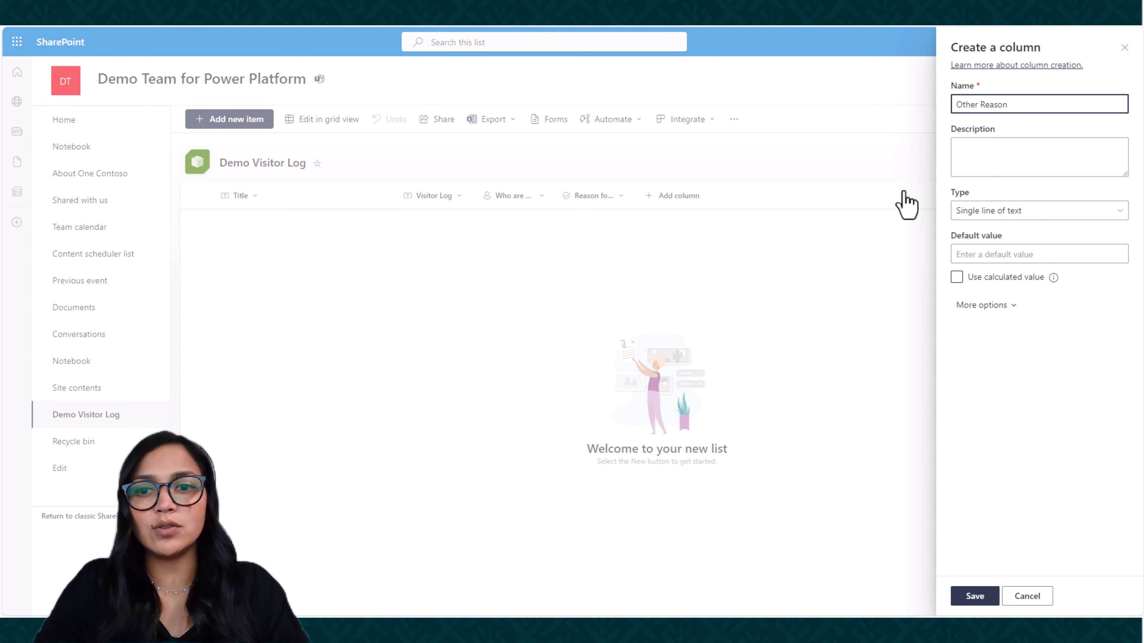
pyautogui.click(975, 599)
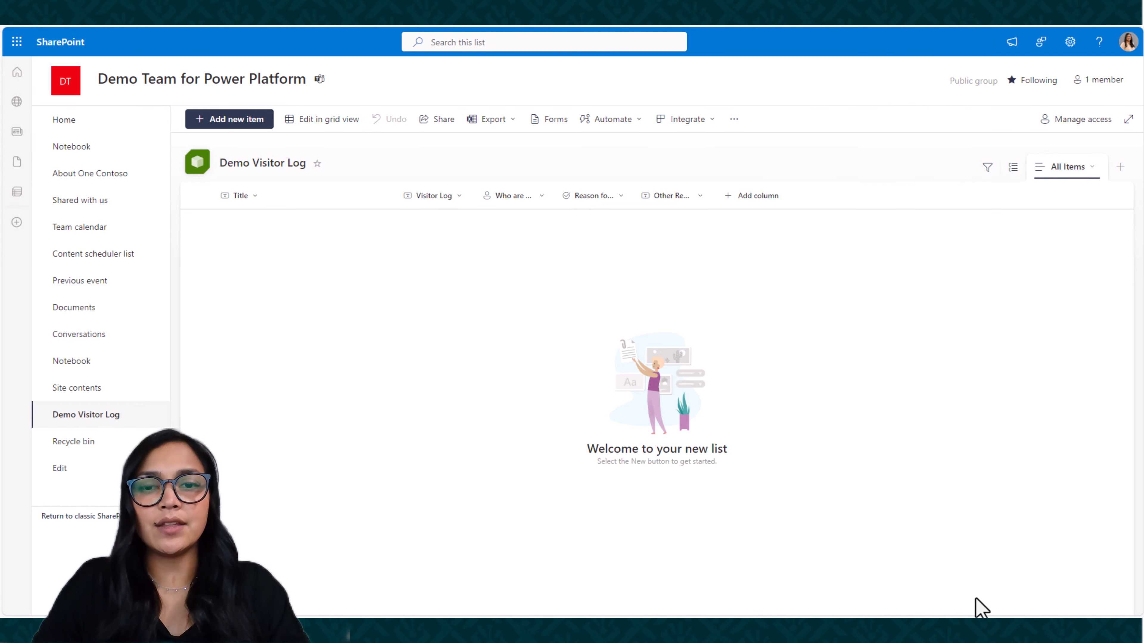
# Add a single-line Text column named "What company are you with?" to the list.
pyautogui.click(758, 199)
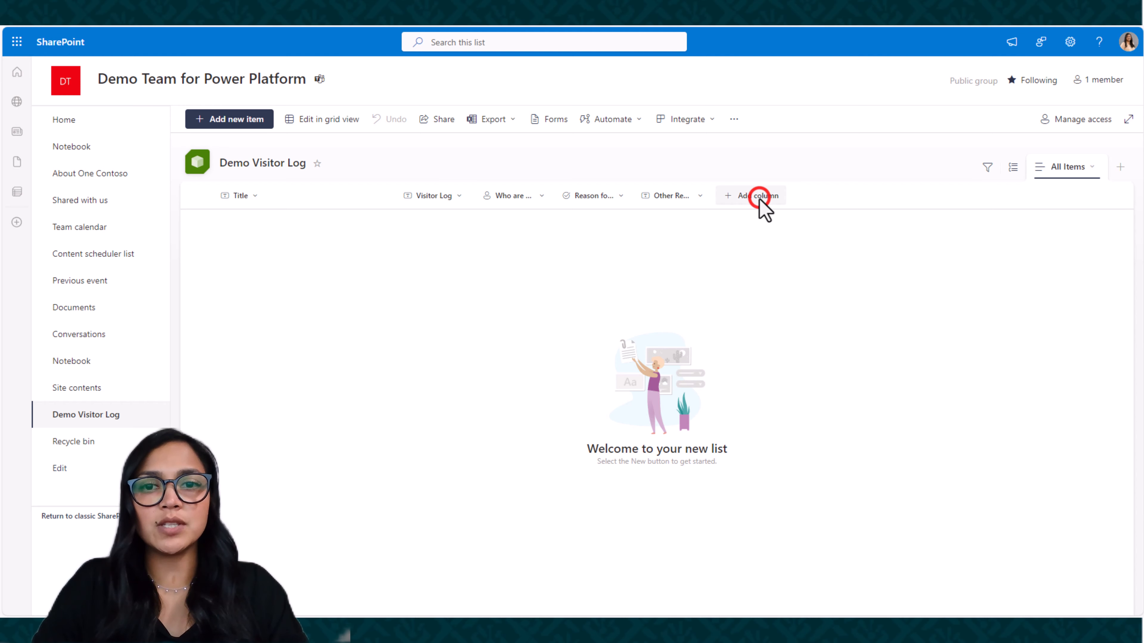
pyautogui.click(731, 232)
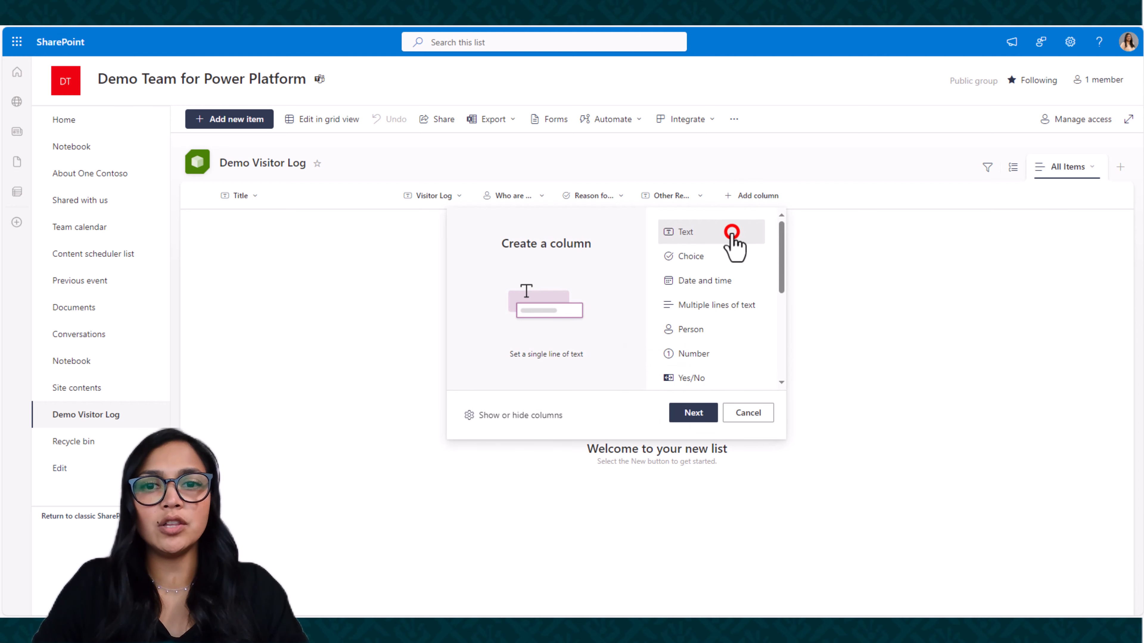
pyautogui.click(693, 413)
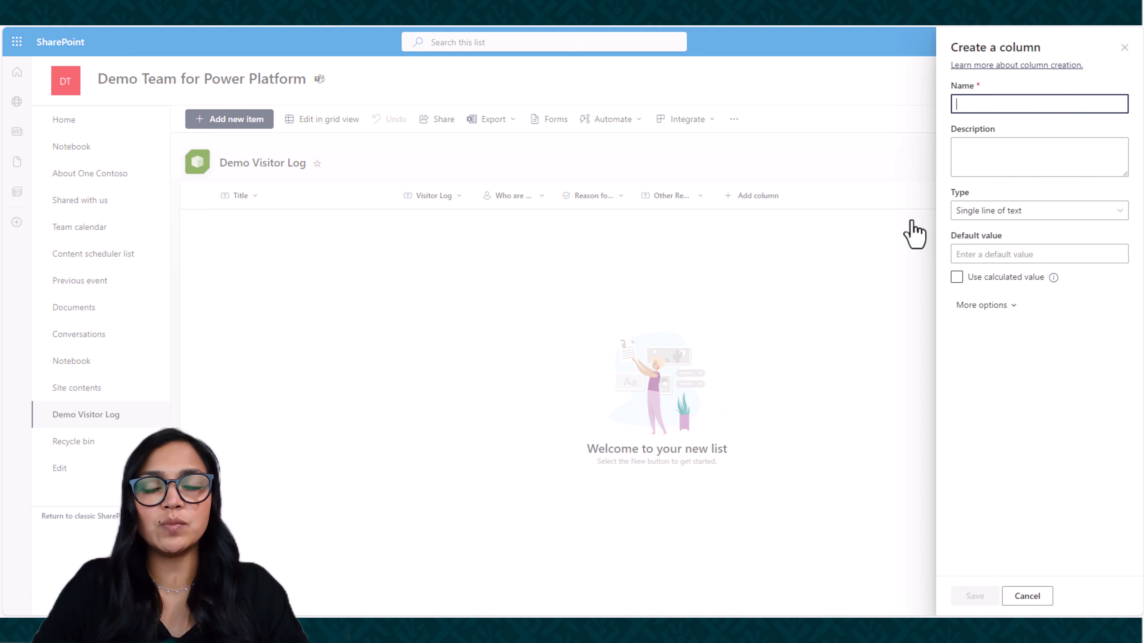
pyautogui.write('What company are you with?')
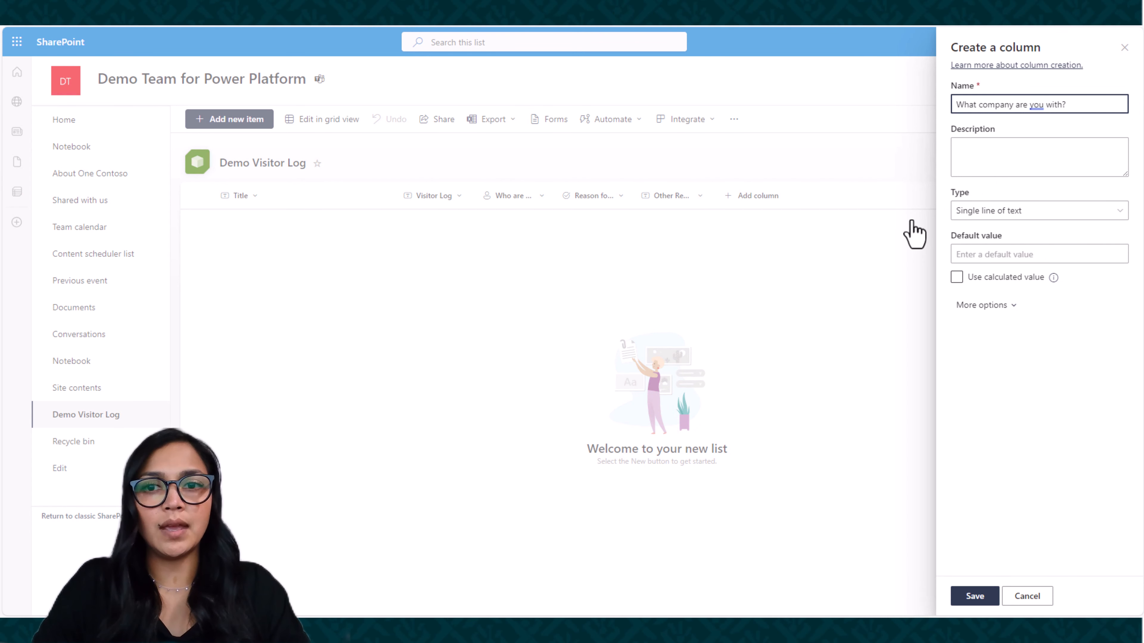
pyautogui.click(983, 600)
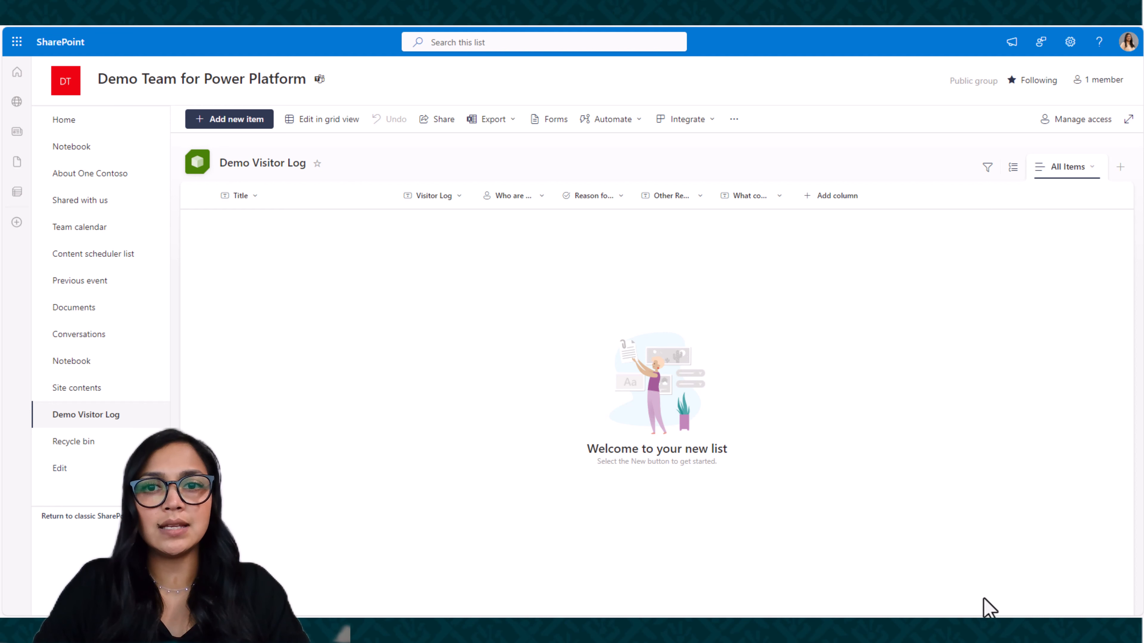
# Start a new Date and time column in the list, name it "Sign In Time" and include the time.
pyautogui.click(838, 197)
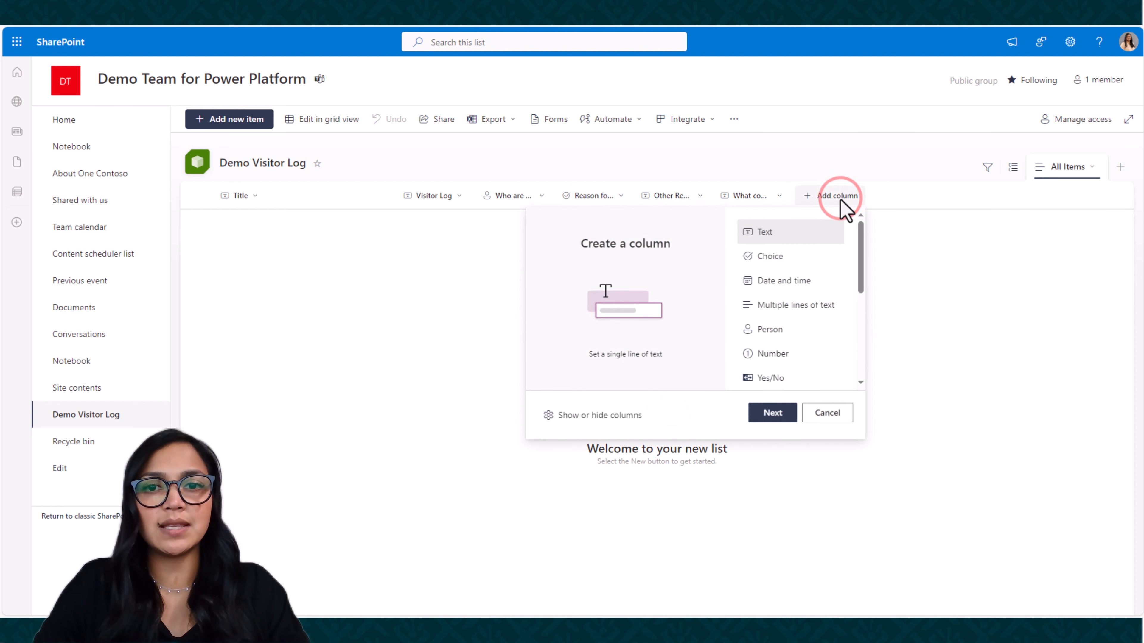
pyautogui.click(786, 281)
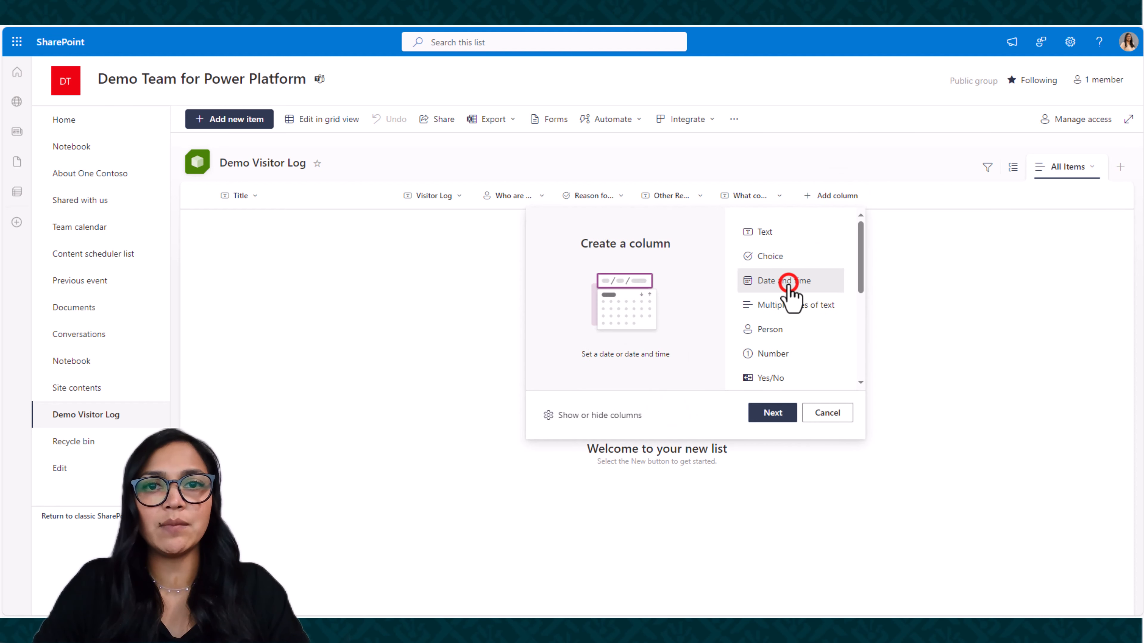
pyautogui.click(772, 410)
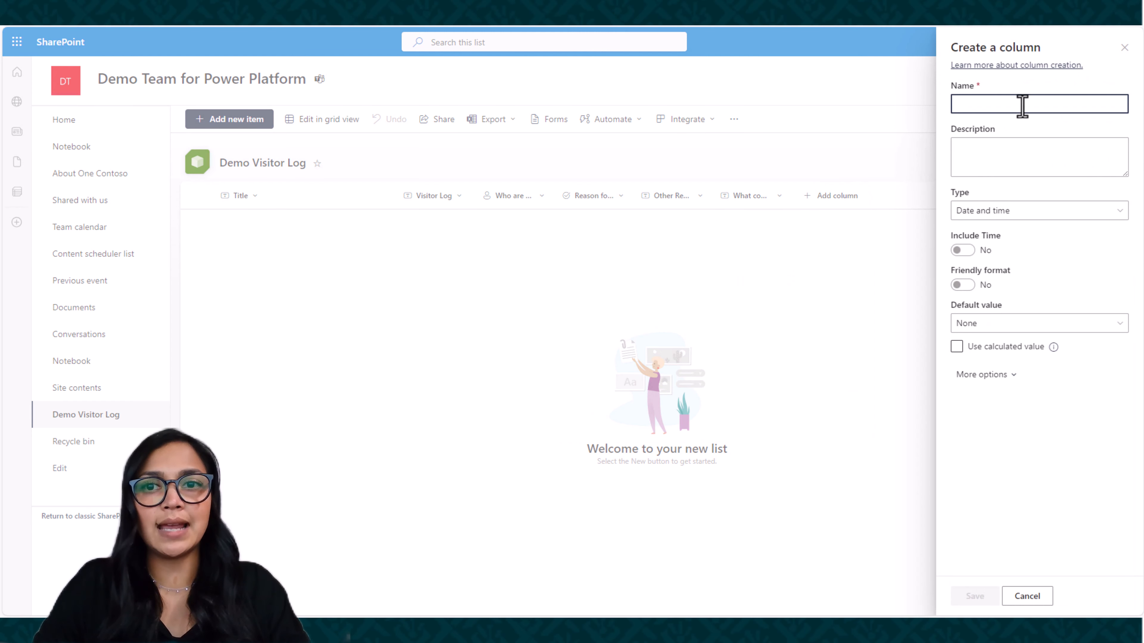
pyautogui.click(1022, 106)
pyautogui.write('Sign In Time')
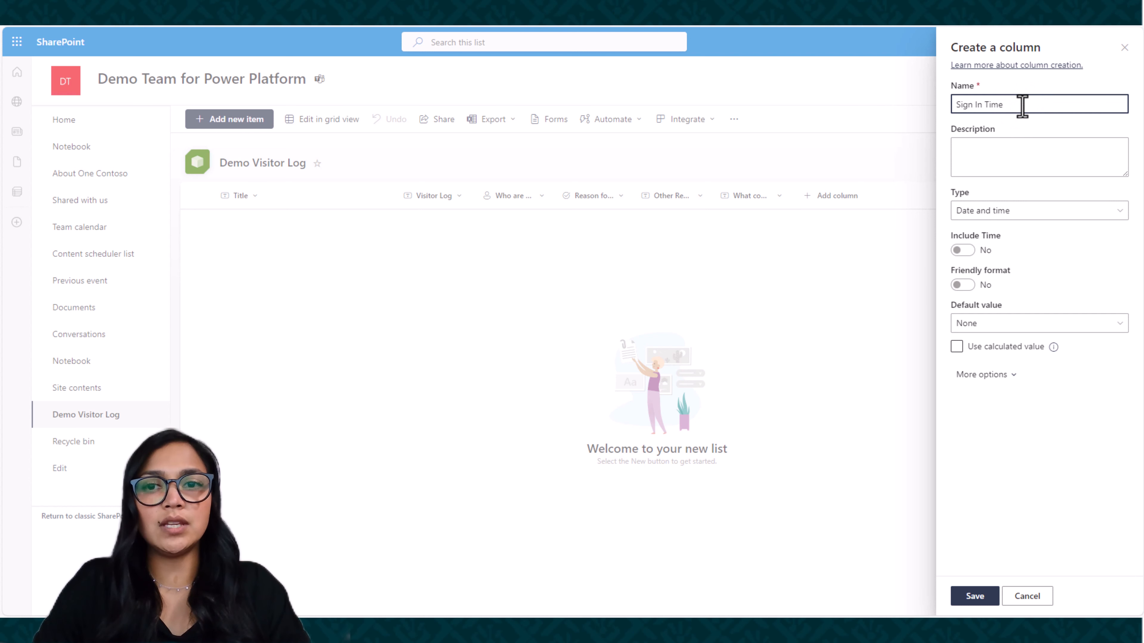
pyautogui.click(963, 250)
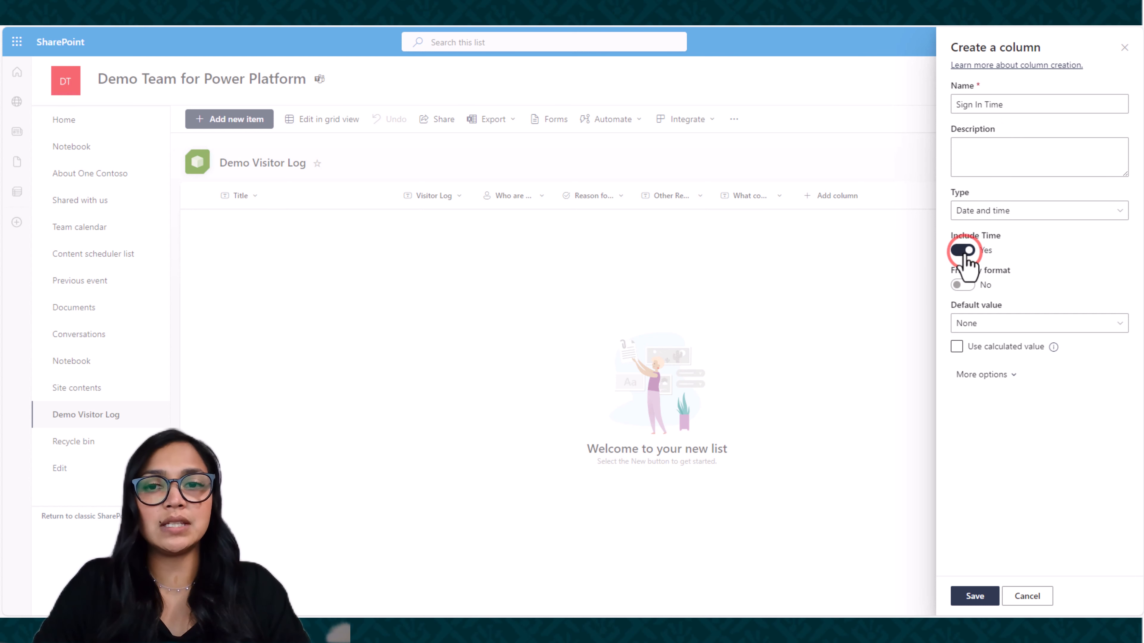
# Give the Sign In Time column the calculated default value =NOW() and save the column.
pyautogui.click(956, 348)
pyautogui.click(971, 323)
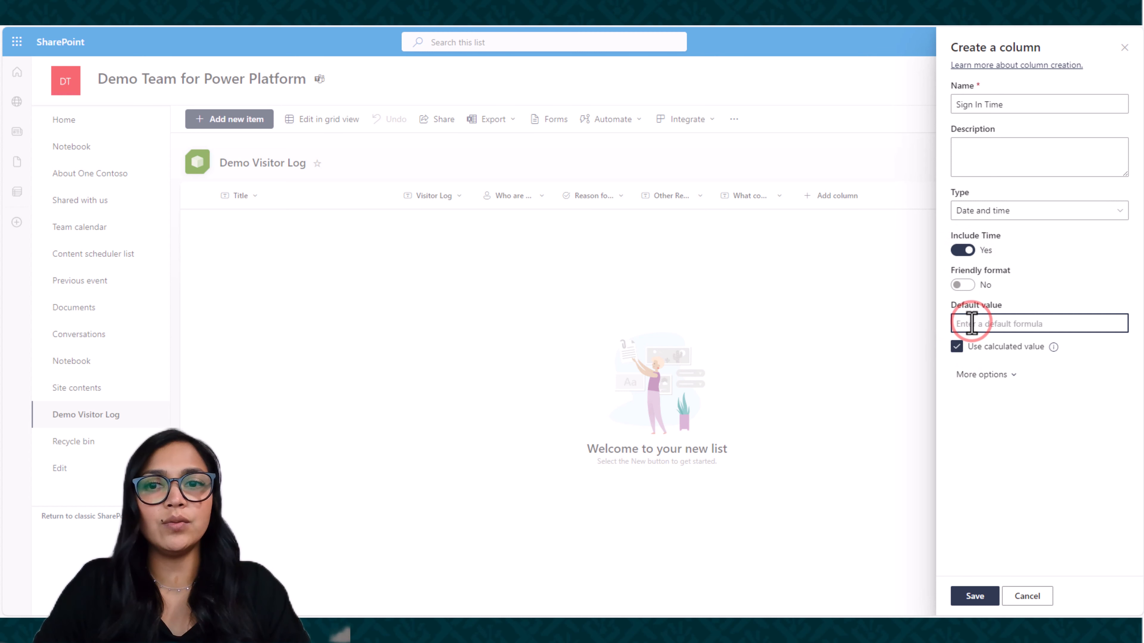
pyautogui.write('=NOW(')
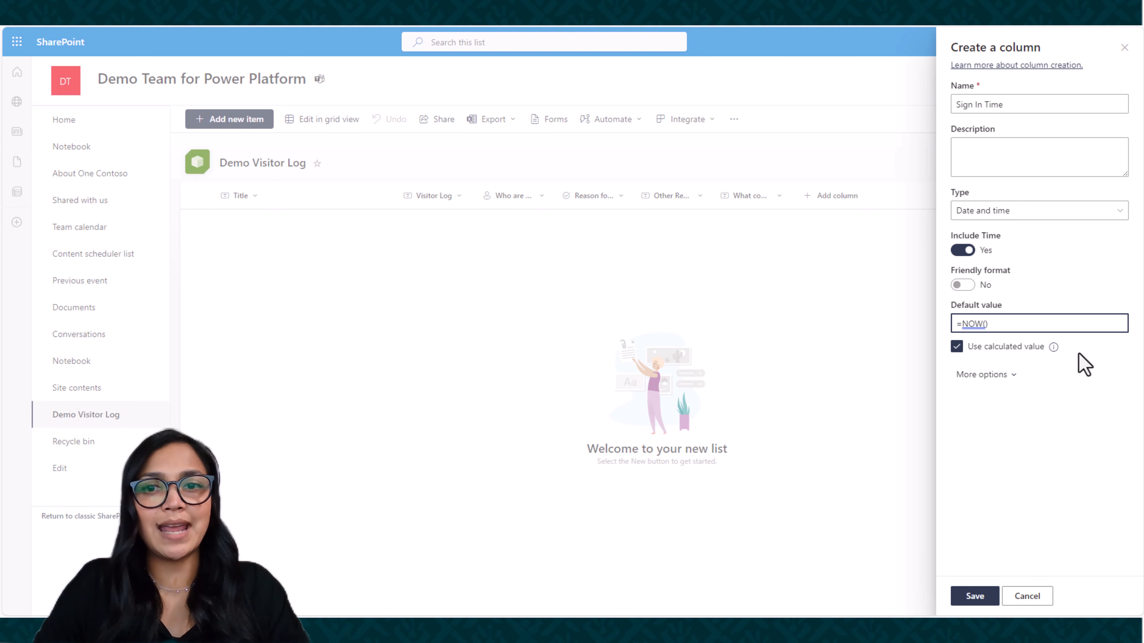
pyautogui.click(988, 597)
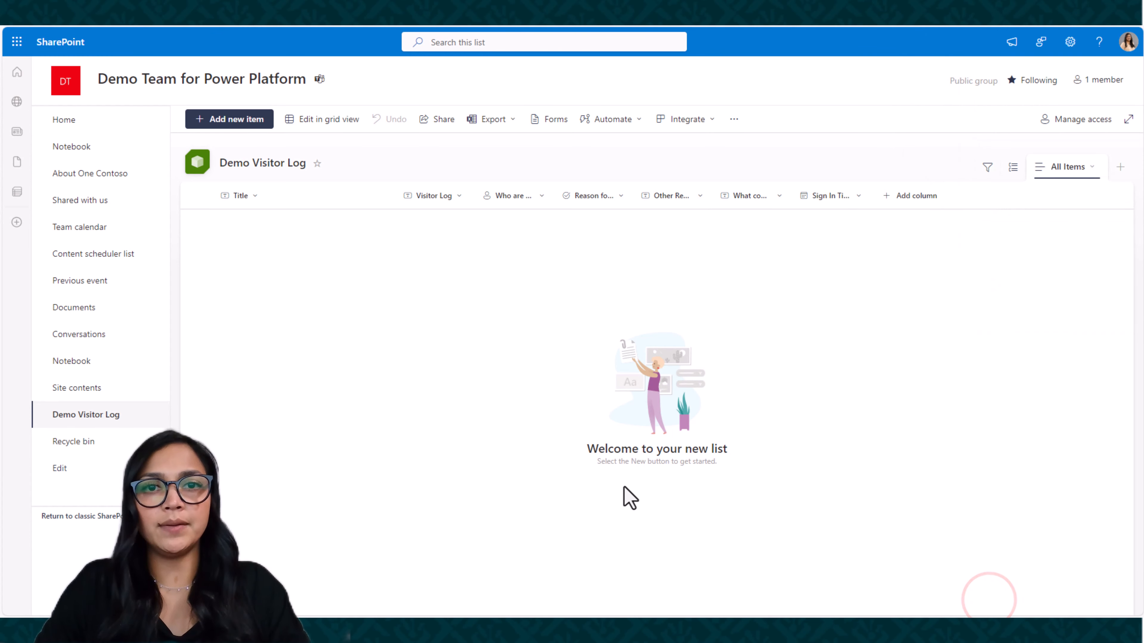
# Add a Date and time column named "Sign Out Time" to the list with the time included.
pyautogui.click(914, 198)
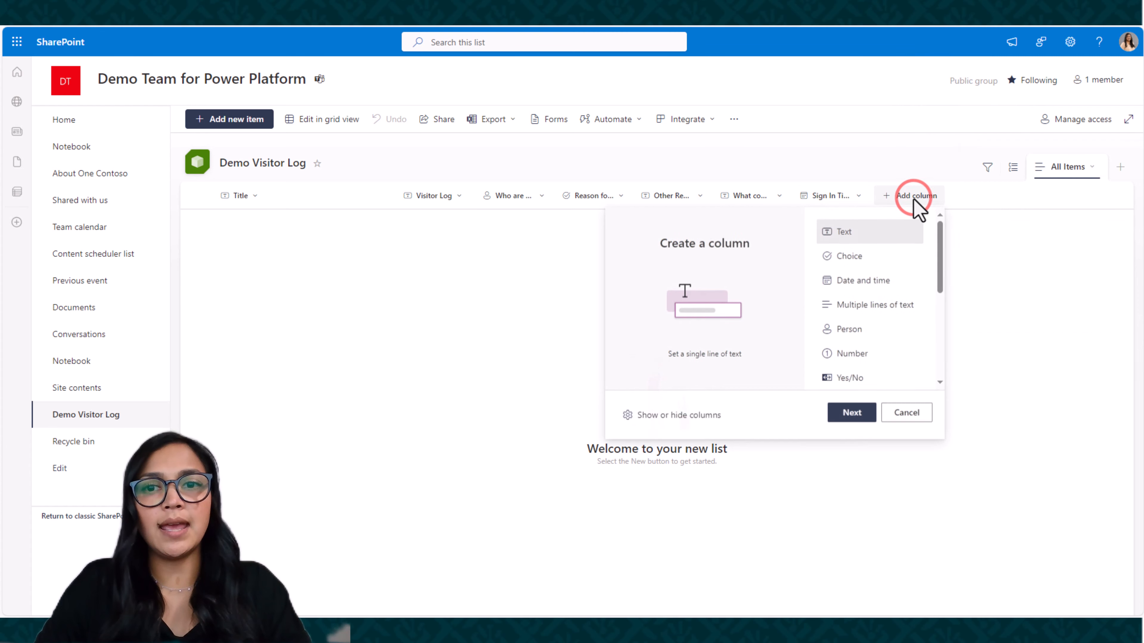
pyautogui.click(889, 289)
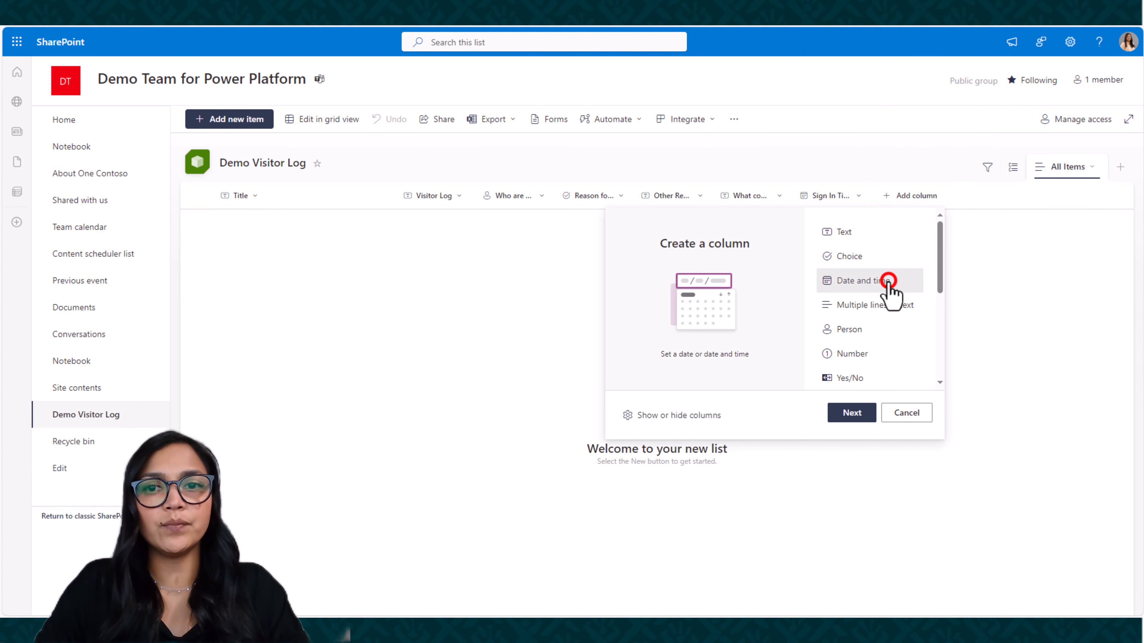
pyautogui.click(851, 412)
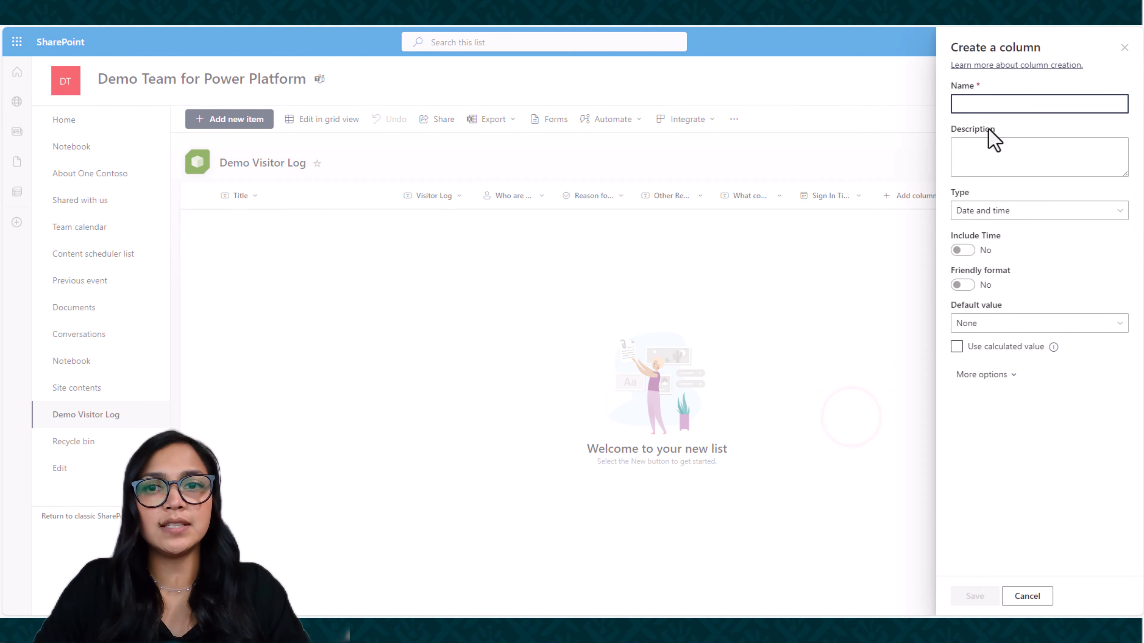
pyautogui.write('Sign Out Time')
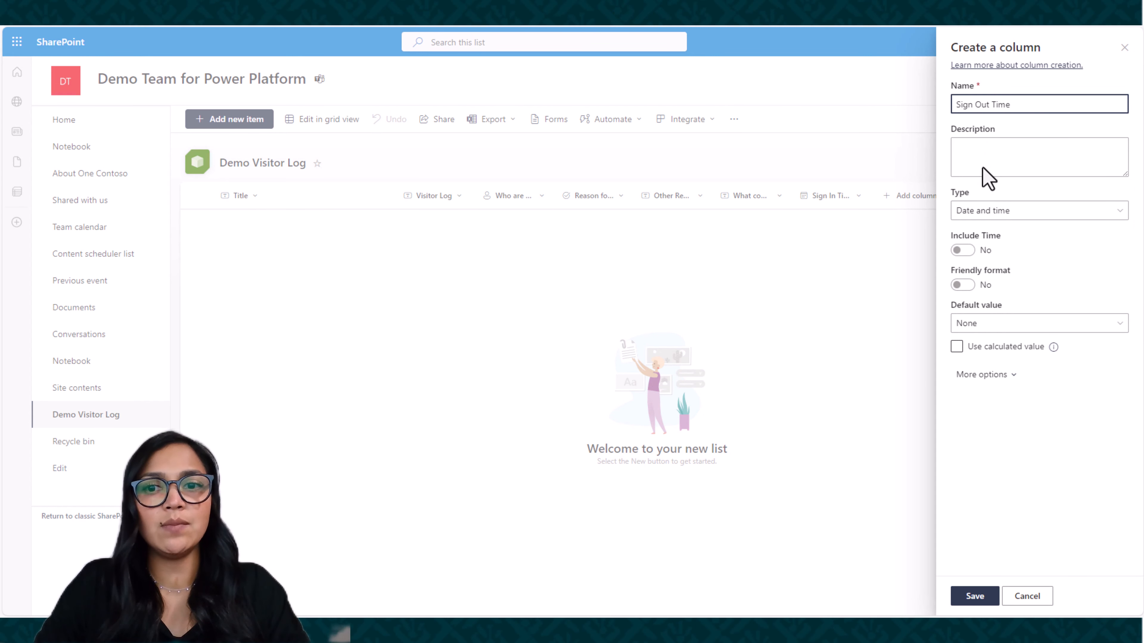
pyautogui.click(962, 250)
pyautogui.click(974, 599)
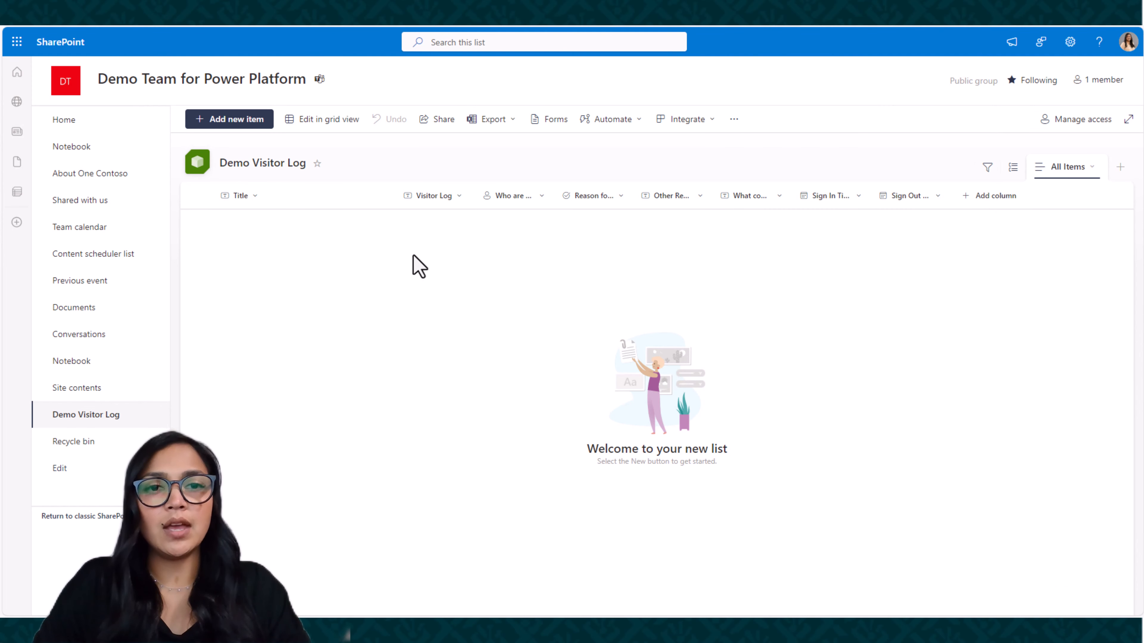
# Hide the Title column from the Demo Visitor Log list view.
pyautogui.click(317, 197)
pyautogui.moveTo(294, 310)
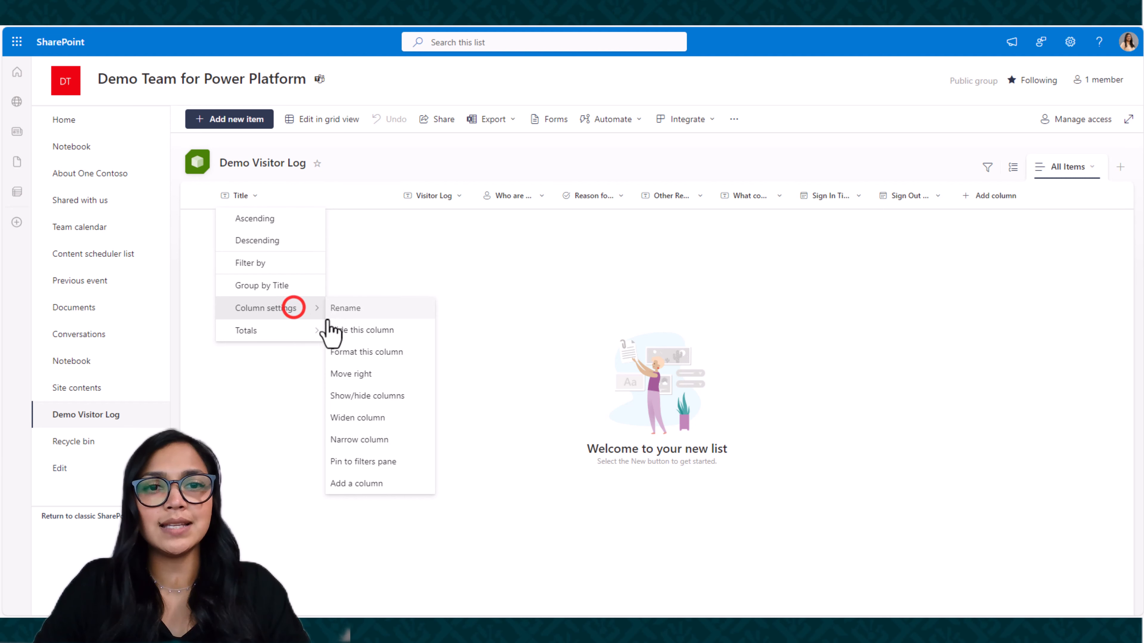
pyautogui.click(364, 330)
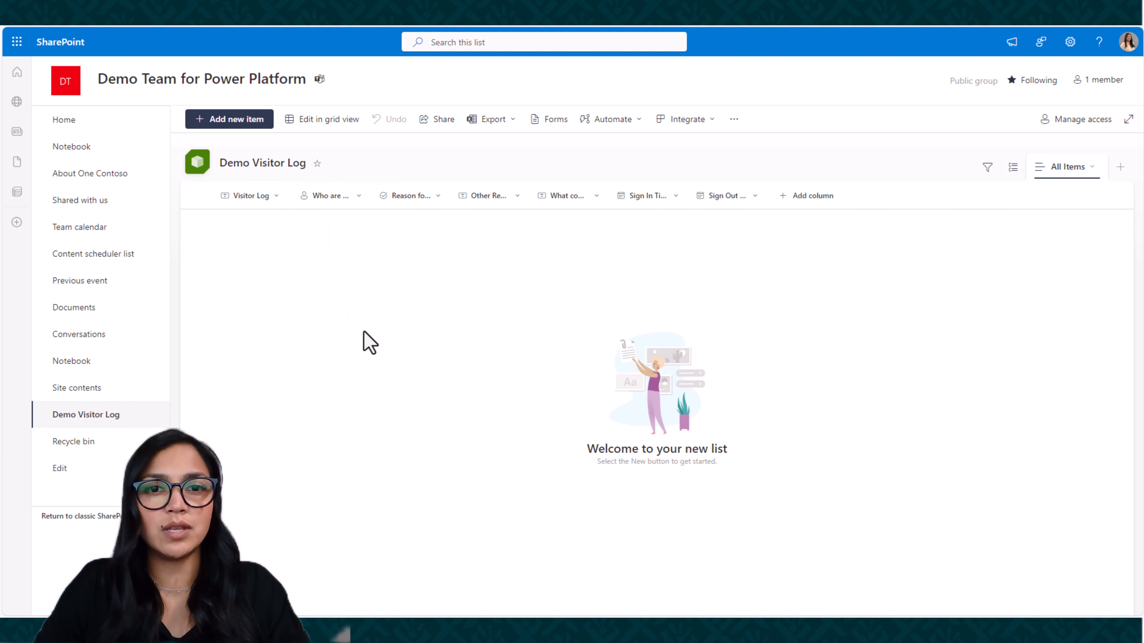
# Widen the columns from "Who are you visiting?" through the sign-in and sign-out times so their full names fit.
pyautogui.moveTo(373, 197); pyautogui.dragTo(406, 197)
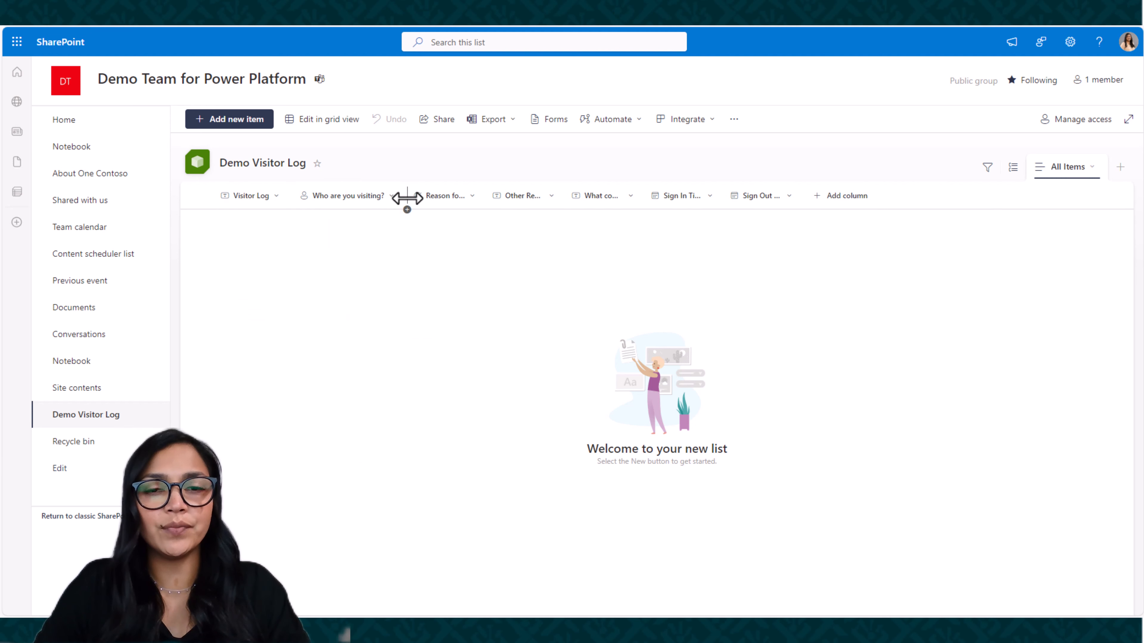
pyautogui.moveTo(486, 200); pyautogui.dragTo(617, 197)
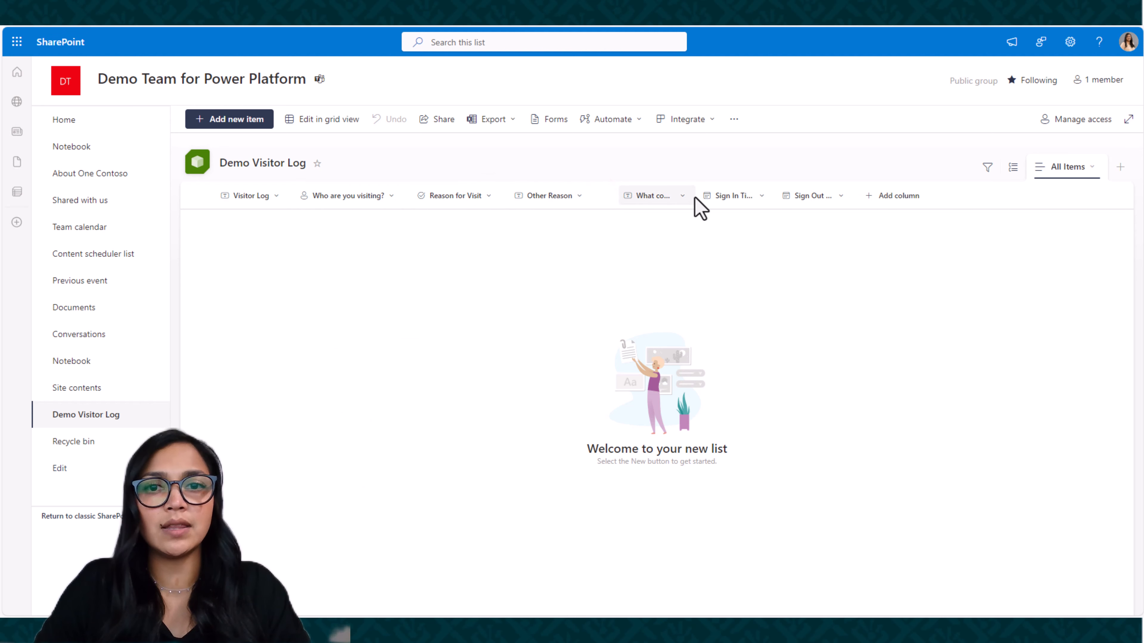
pyautogui.moveTo(696, 196); pyautogui.dragTo(761, 195)
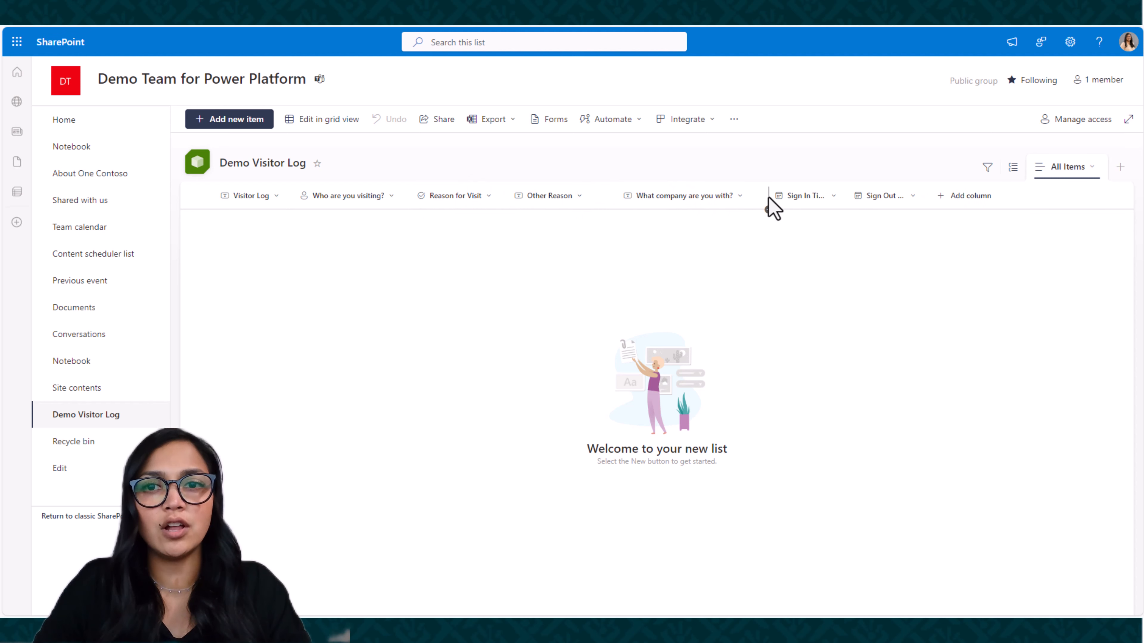
pyautogui.moveTo(841, 196); pyautogui.dragTo(972, 195)
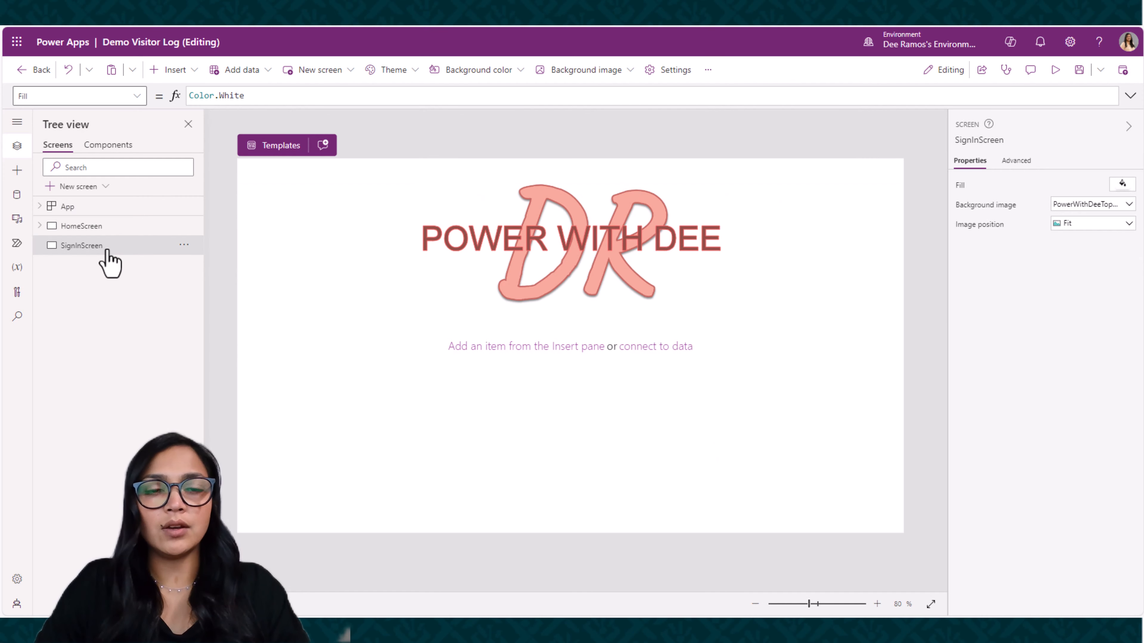
# Insert an edit form on the SignInScreen.
pyautogui.click(108, 247)
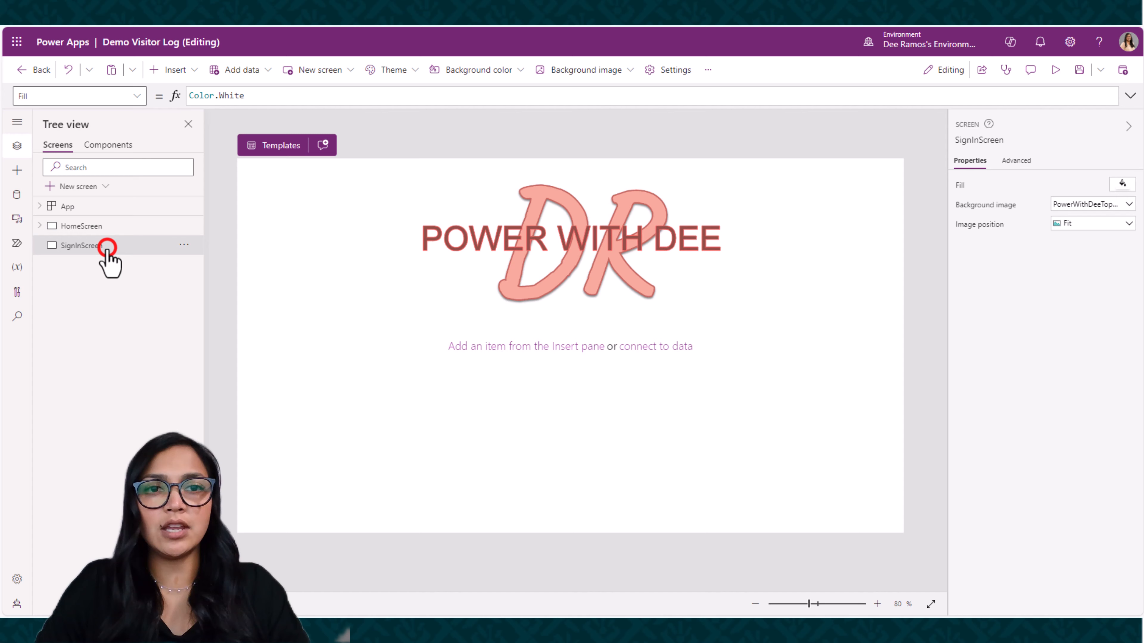
pyautogui.click(180, 70)
pyautogui.click(186, 167)
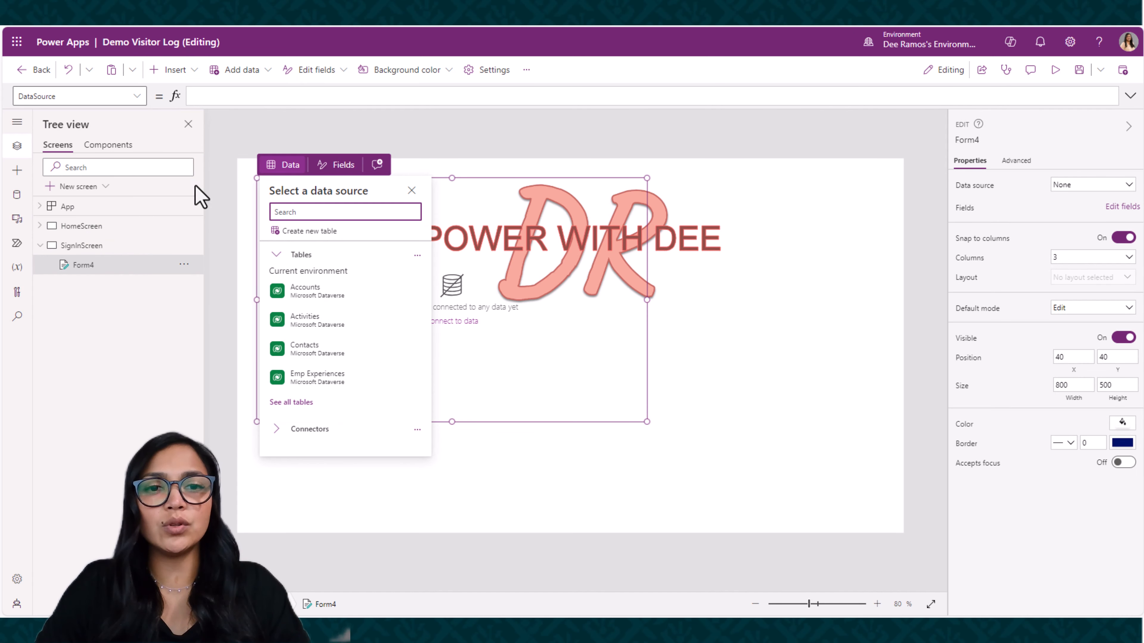
# Connect the form to the Demo Visitor Log list on the Demo Team for Power Platform SharePoint site.
pyautogui.click(307, 430)
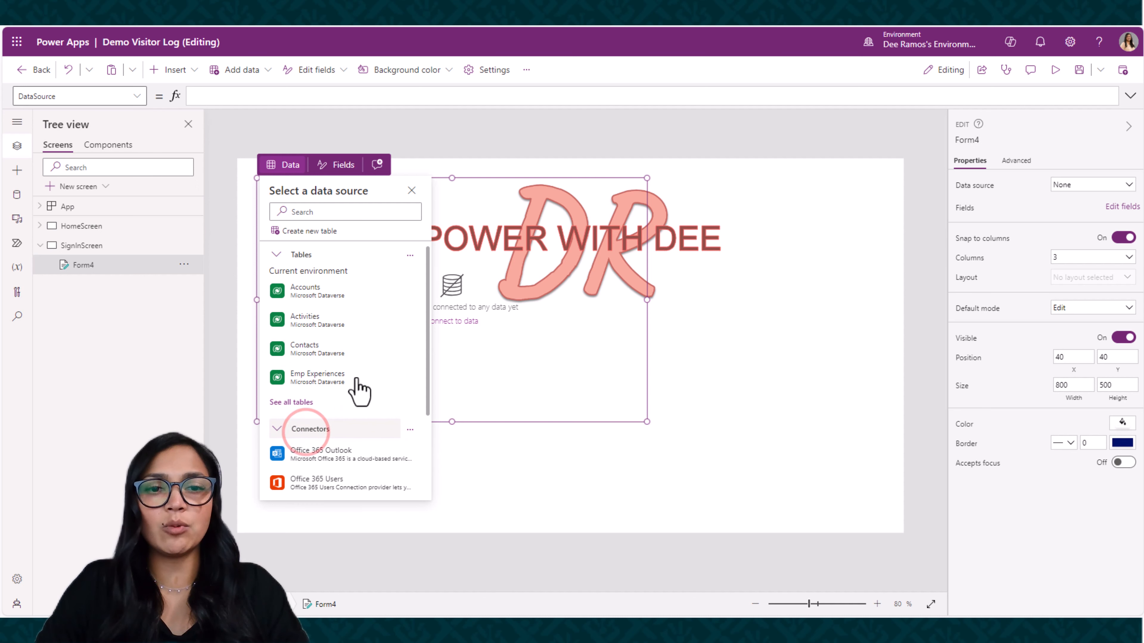
pyautogui.scroll(-1, 360, 388)
pyautogui.scroll(-3, 358, 383)
pyautogui.click(333, 419)
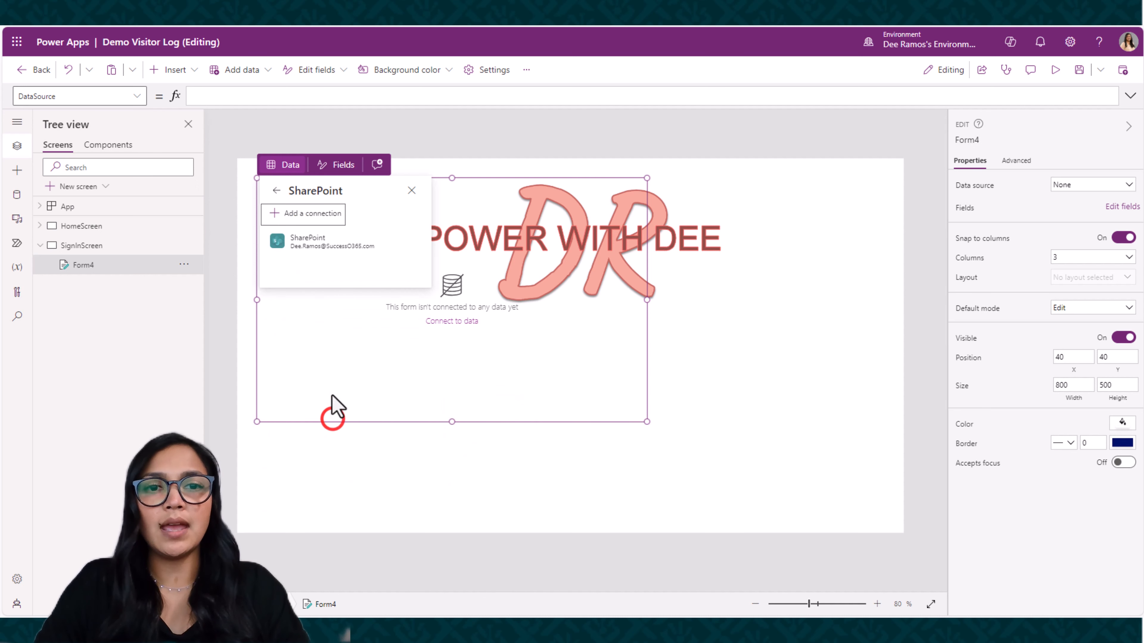
pyautogui.click(328, 243)
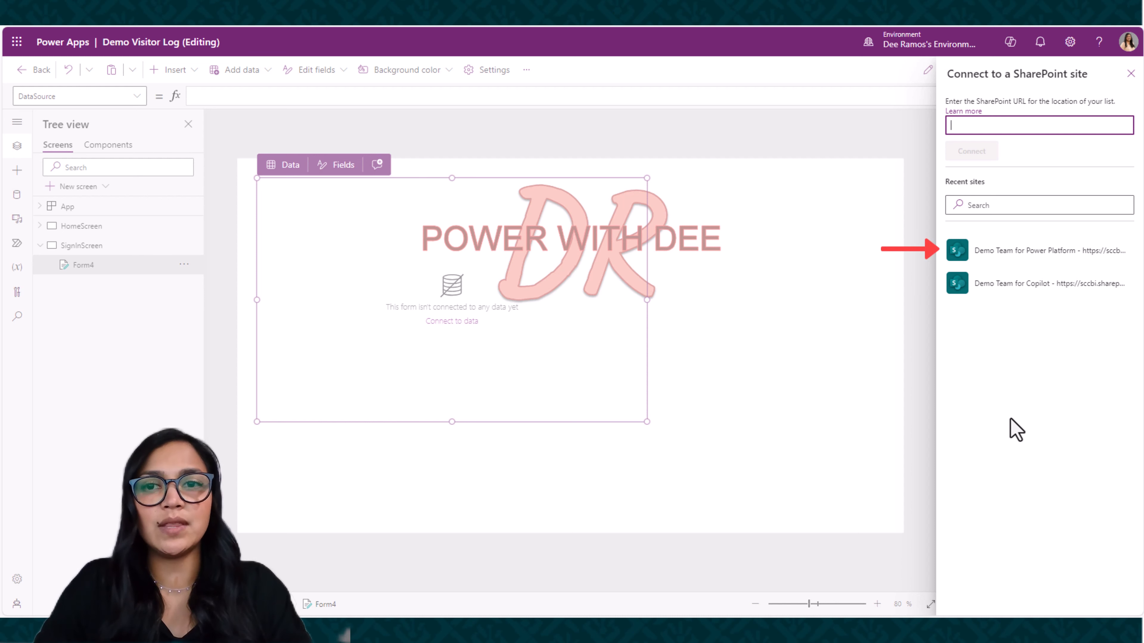
pyautogui.click(1010, 252)
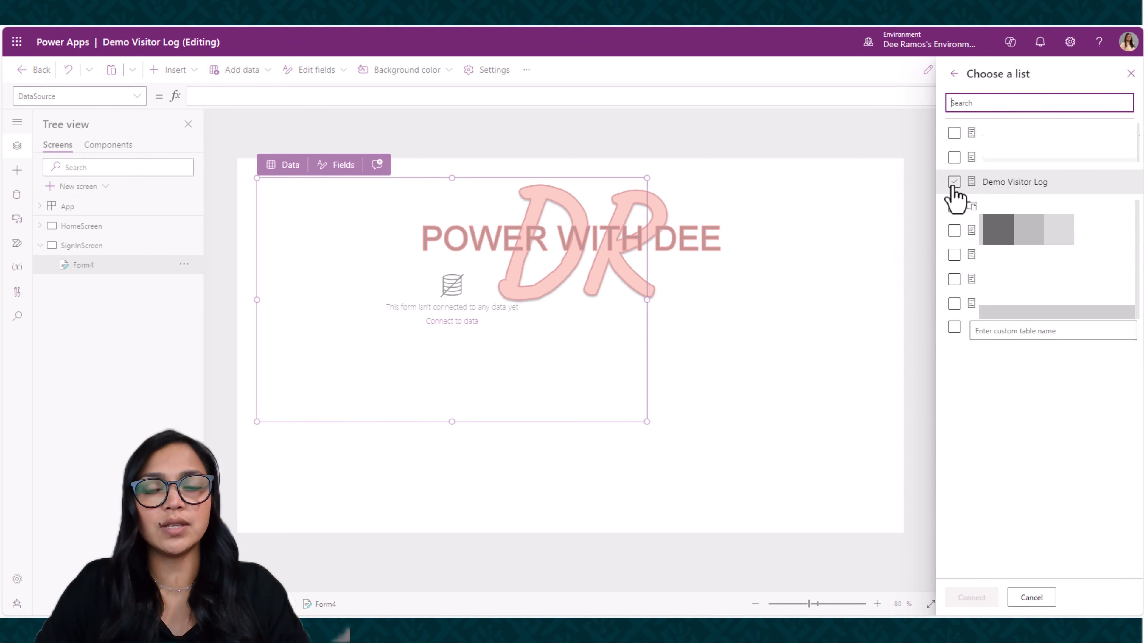
pyautogui.click(954, 183)
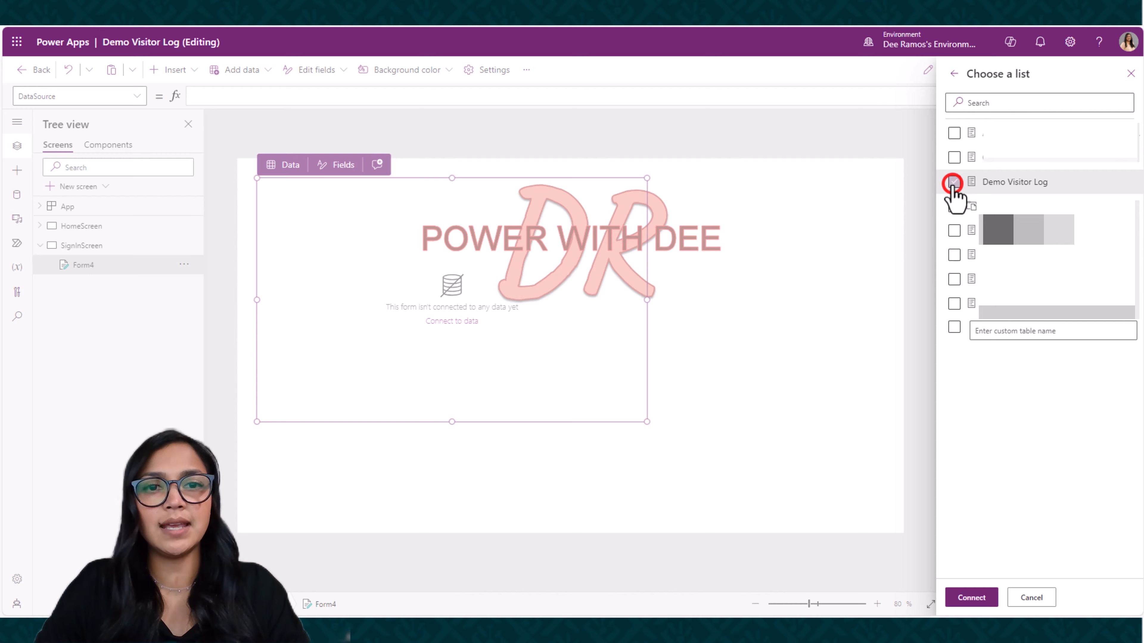
pyautogui.click(968, 599)
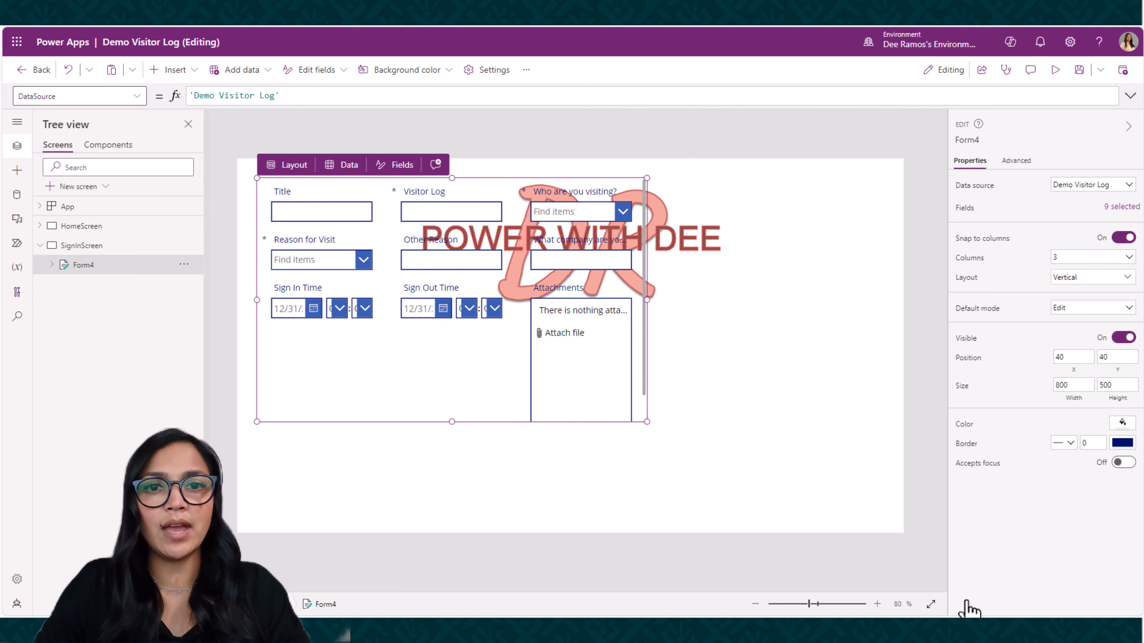
# Place the form below the logo at about X 0, Y 268 with a width of about 1192, and rename it SignInForm.
pyautogui.moveTo(497, 175); pyautogui.dragTo(469, 319)
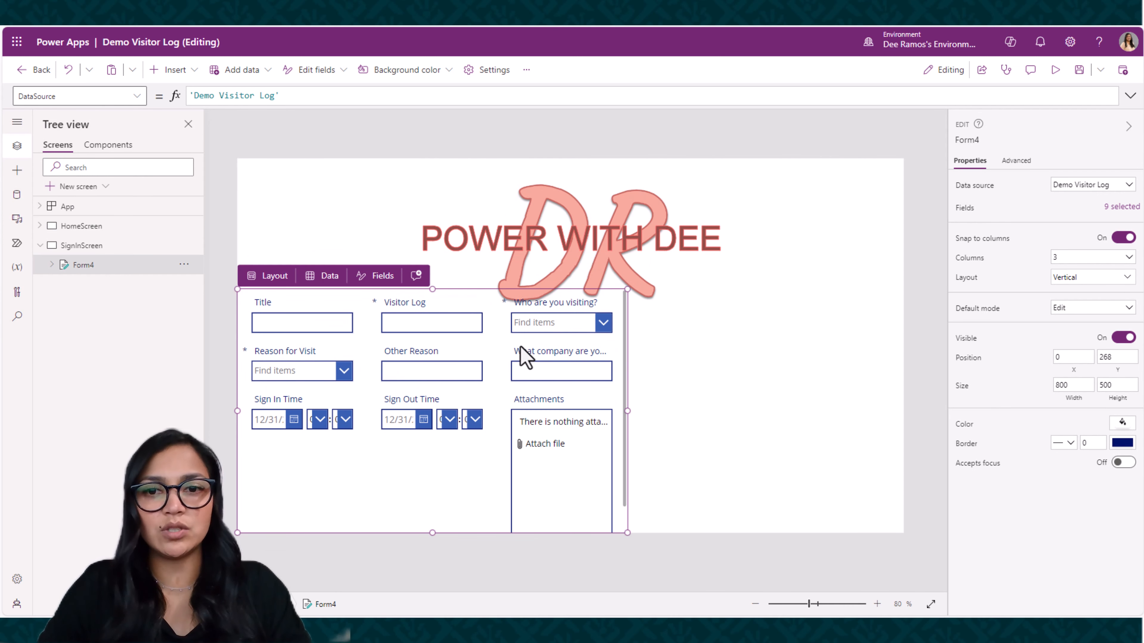
pyautogui.moveTo(628, 413); pyautogui.dragTo(818, 411)
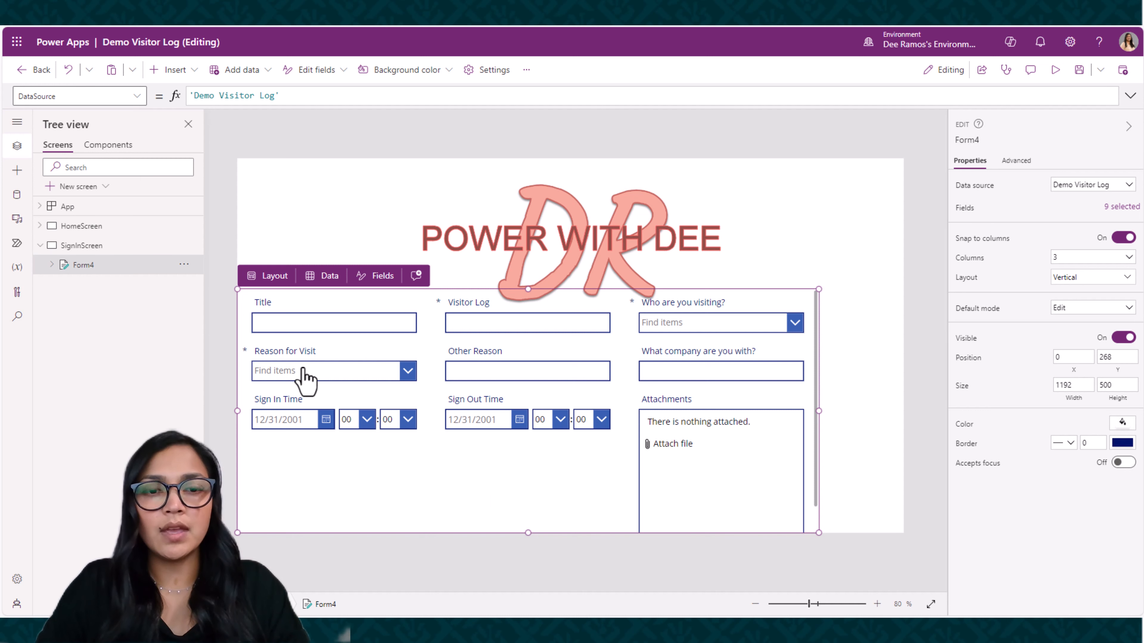
pyautogui.click(184, 265)
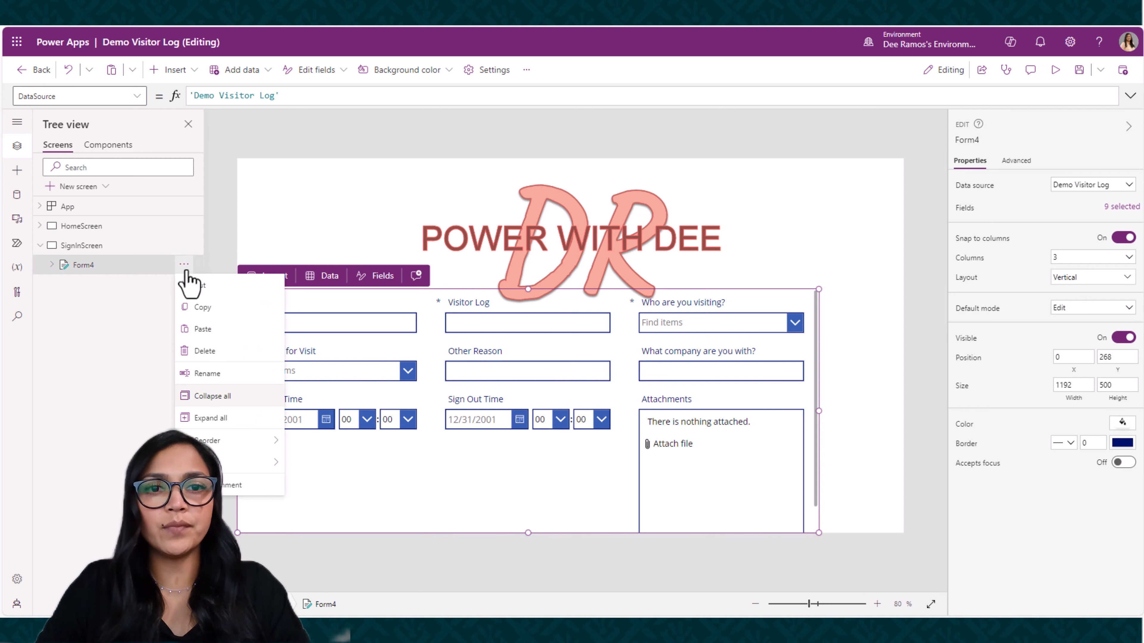
pyautogui.click(231, 372)
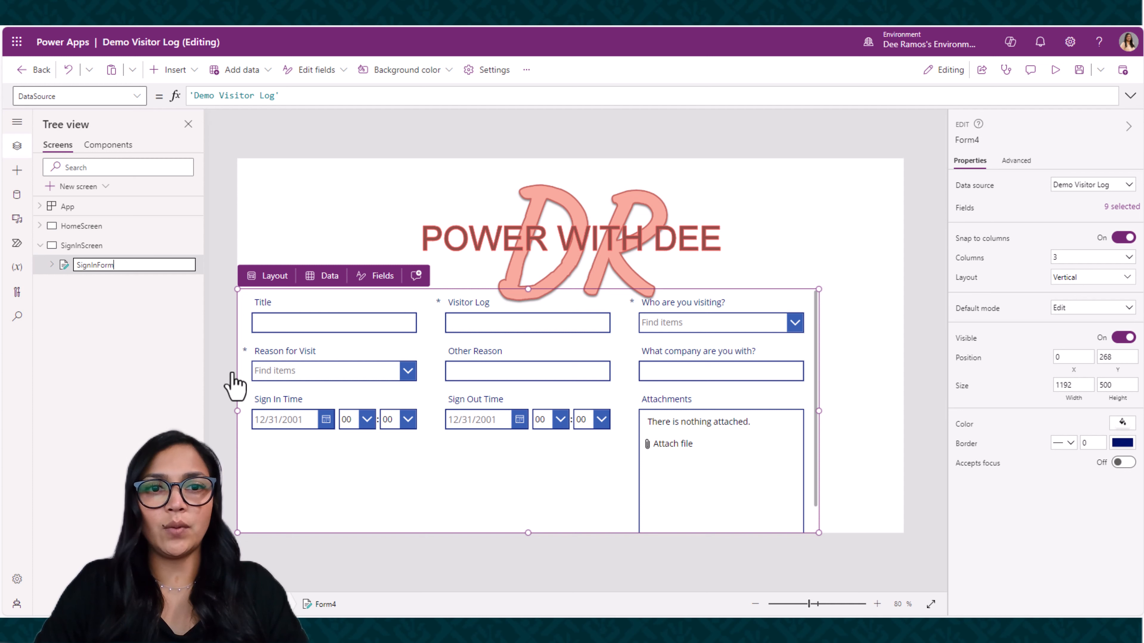
pyautogui.click(342, 523)
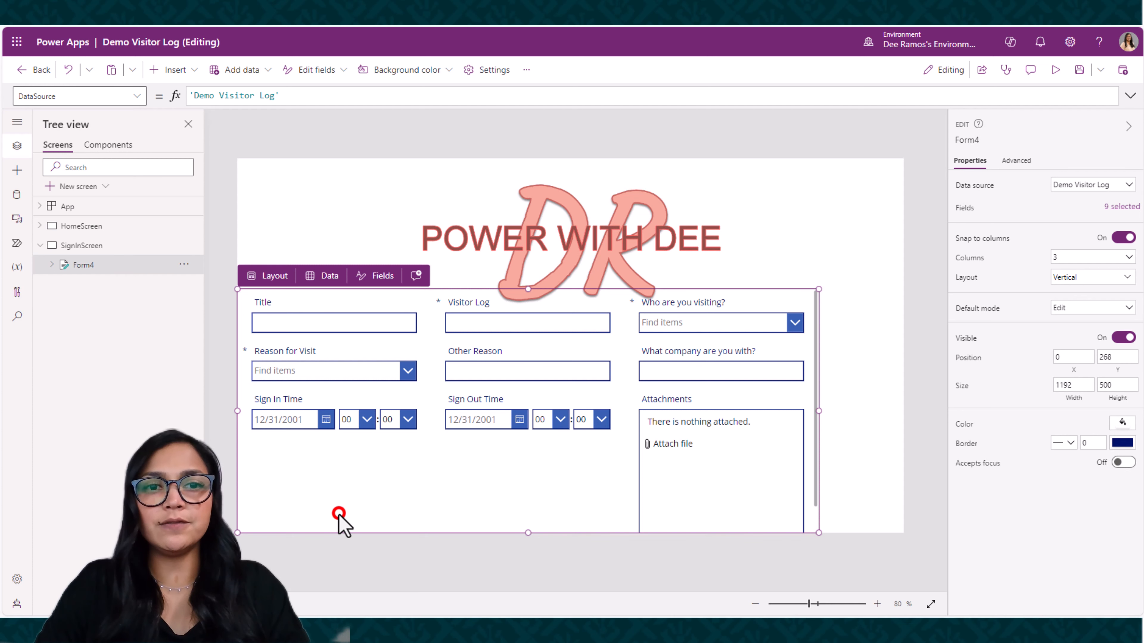
pyautogui.click(98, 265)
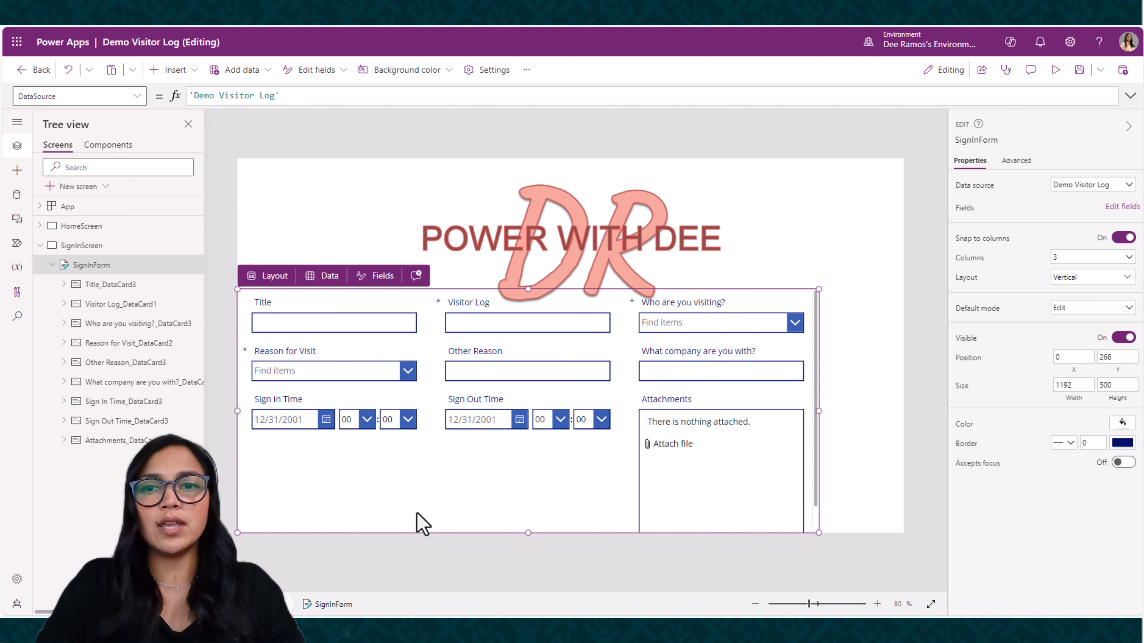
# Remove the Title and Attachments fields from SignInForm.
pyautogui.click(1123, 208)
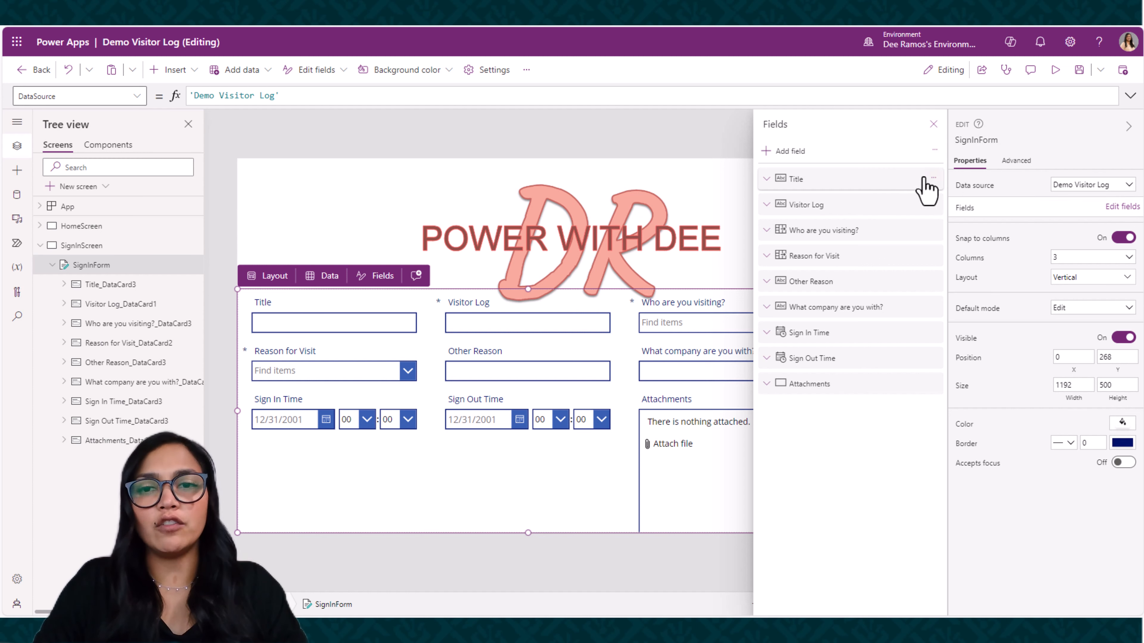
pyautogui.click(934, 177)
pyautogui.click(957, 243)
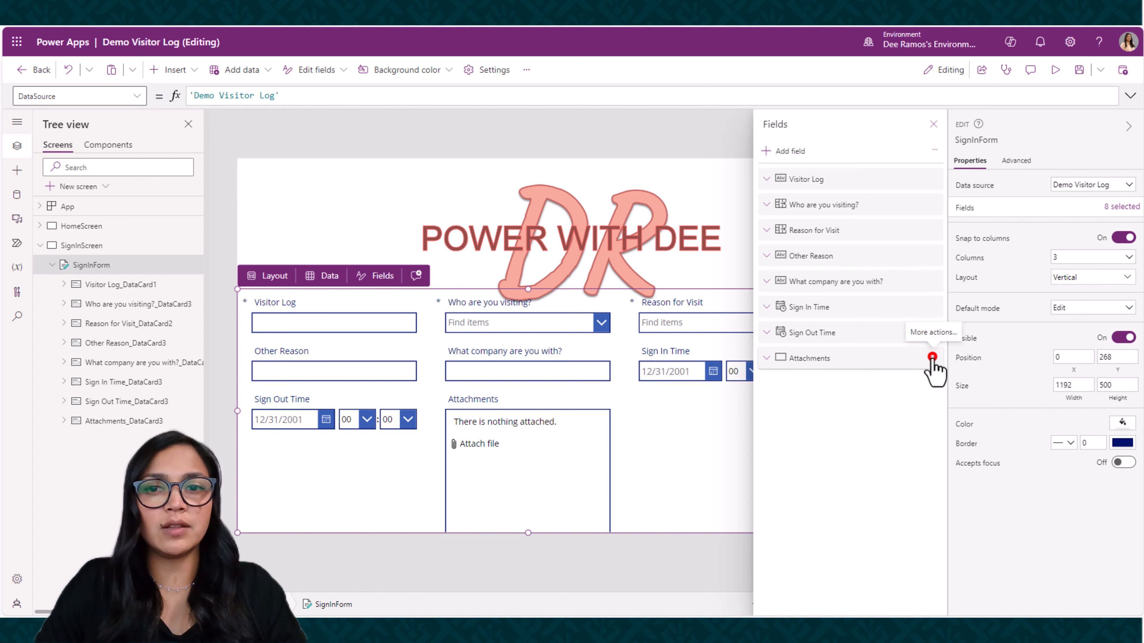
pyautogui.click(933, 358)
pyautogui.click(947, 423)
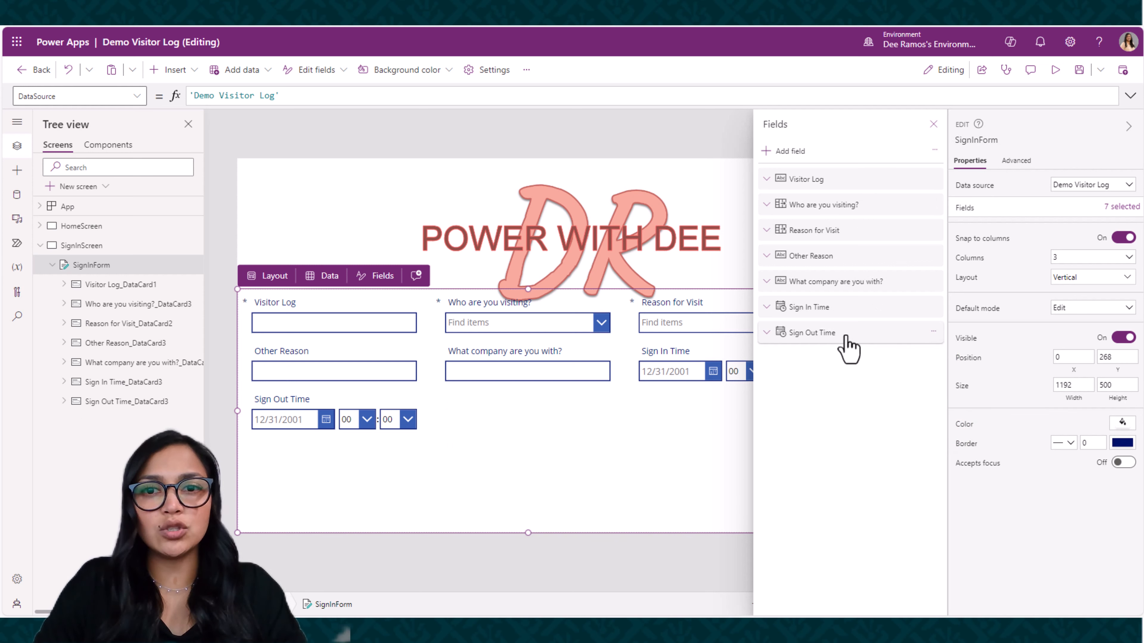
# Remove the Sign In Time and Sign Out Time fields from SignInForm and finish editing its fields.
pyautogui.moveTo(849, 349)
pyautogui.mouseDown()
pyautogui.moveTo(845, 312)
pyautogui.moveTo(861, 319)
pyautogui.moveTo(865, 361)
pyautogui.mouseUp()
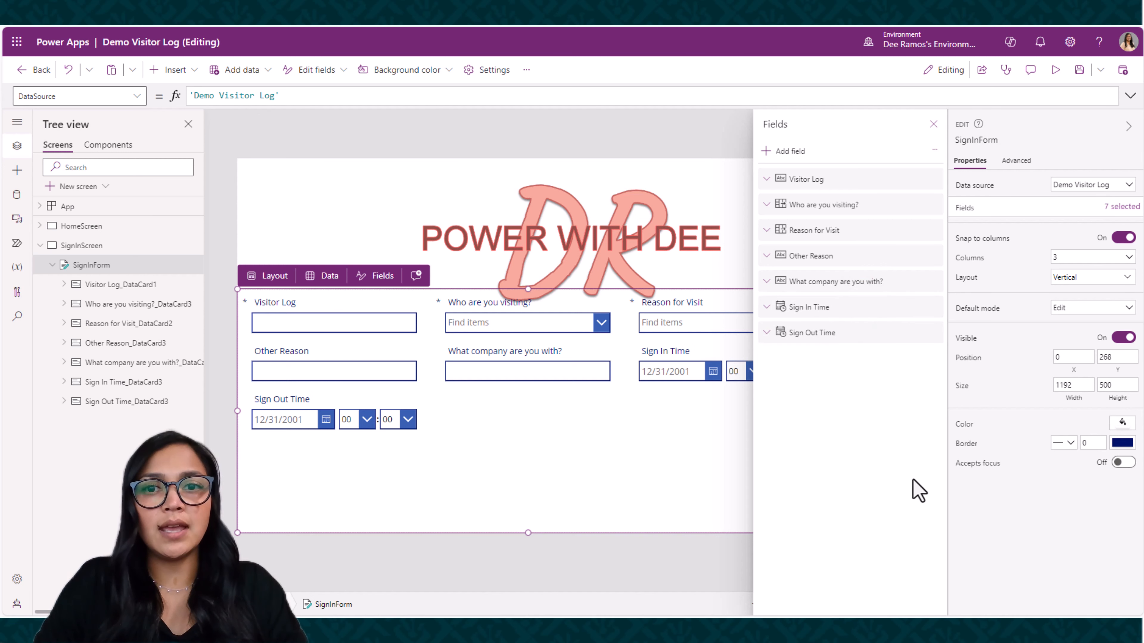
pyautogui.click(933, 306)
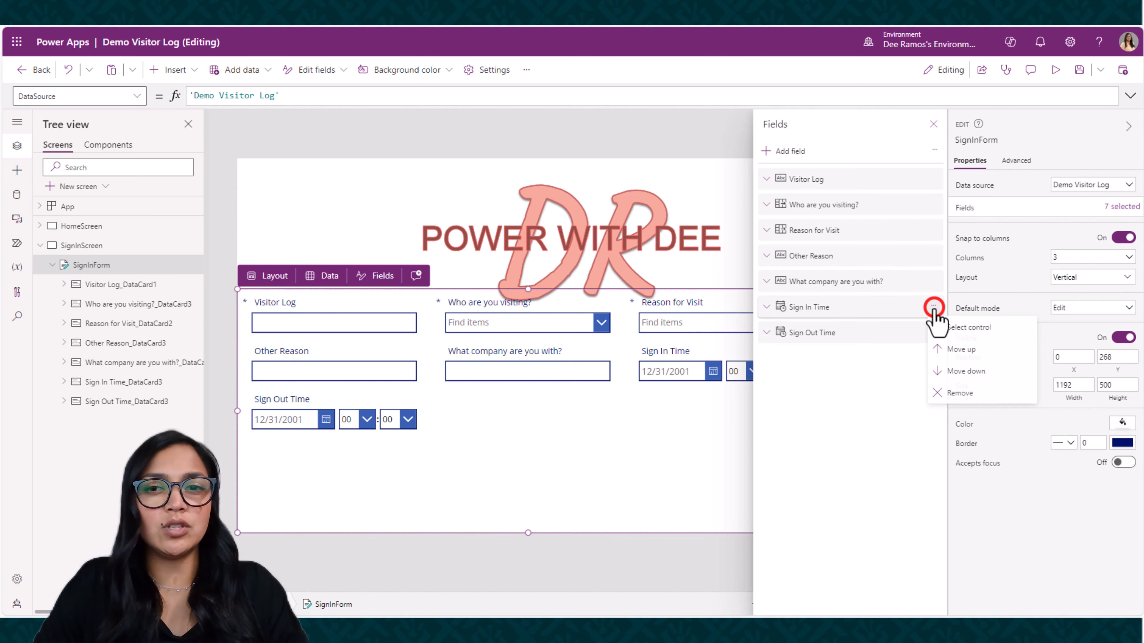
pyautogui.click(942, 393)
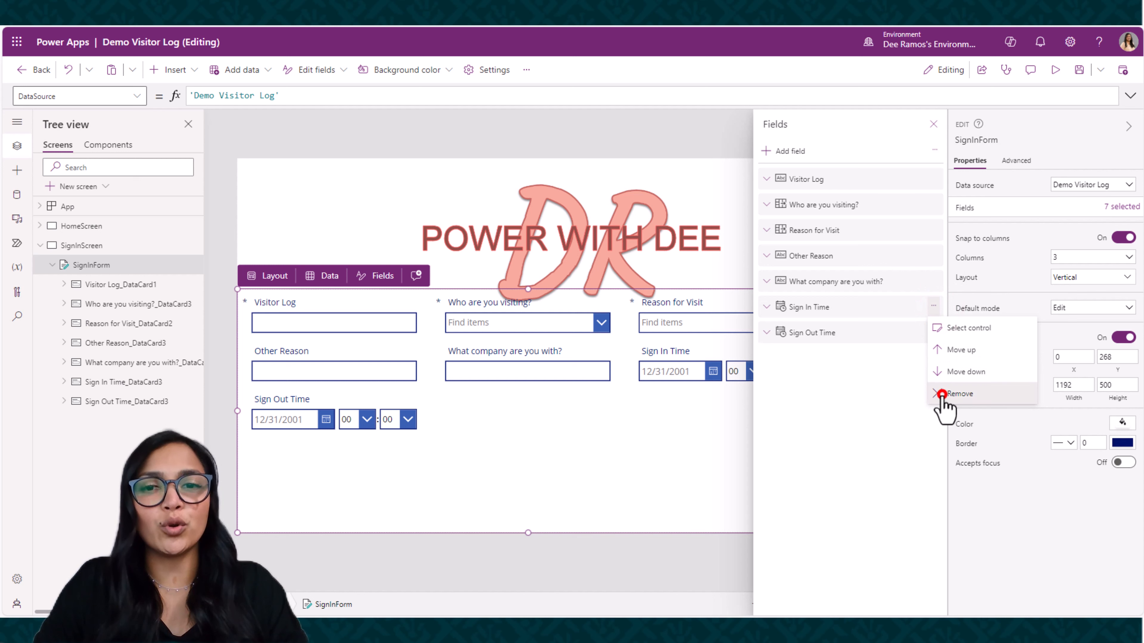
pyautogui.click(900, 310)
pyautogui.click(934, 306)
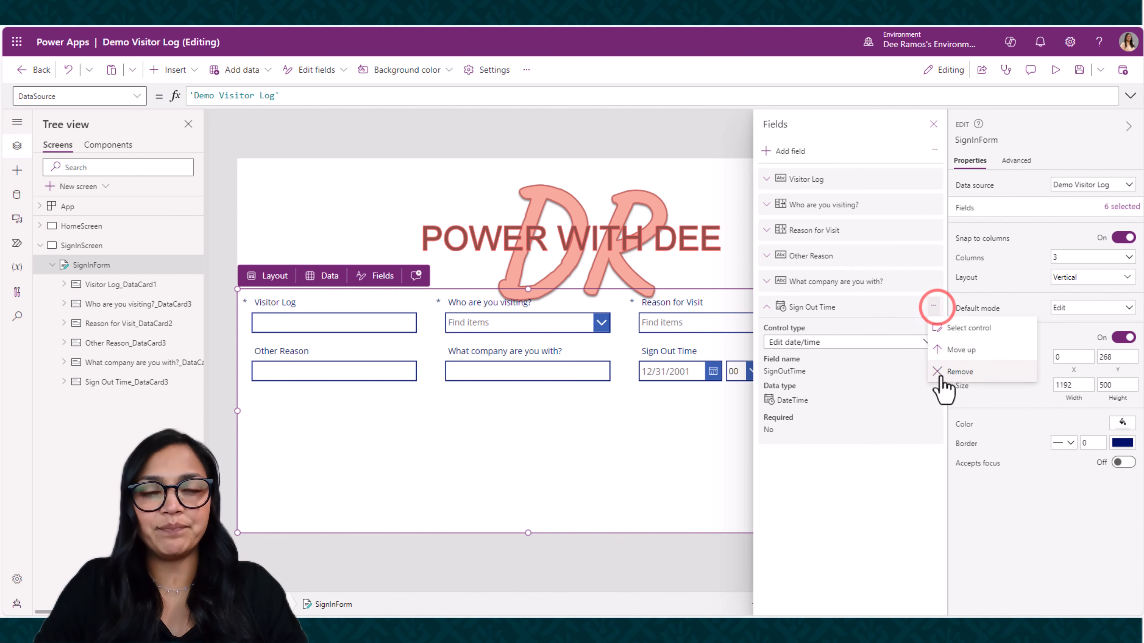
pyautogui.click(940, 384)
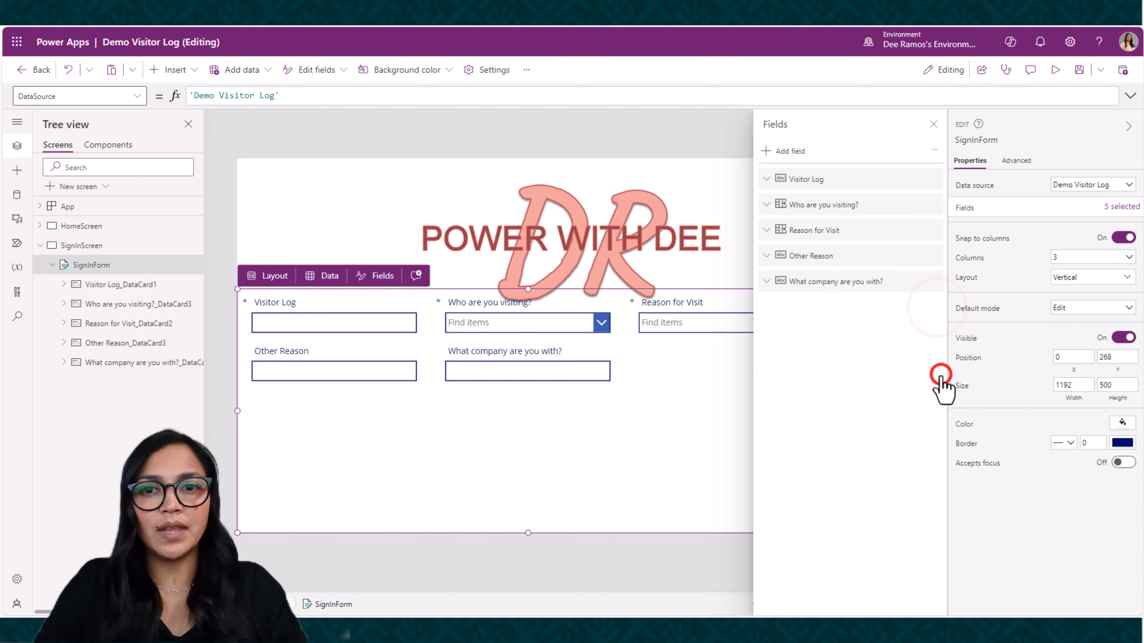
pyautogui.click(933, 124)
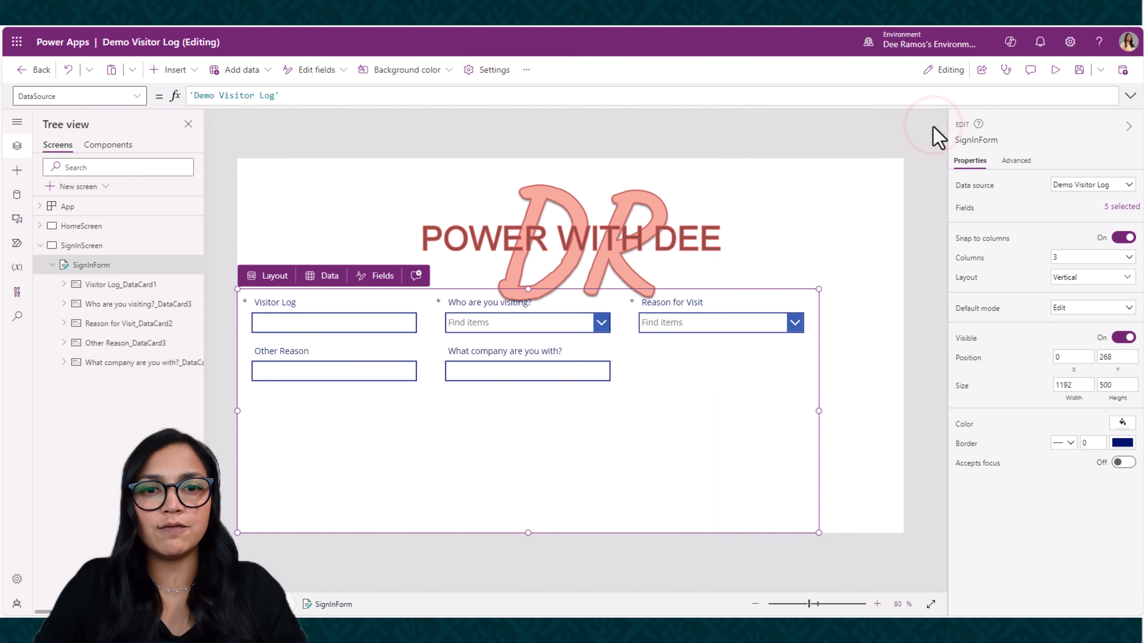
# Arrange SignInForm in 1 column, widen it to the full screen width of 1366, and raise it to about Y 156.
pyautogui.click(1065, 260)
pyautogui.click(1065, 273)
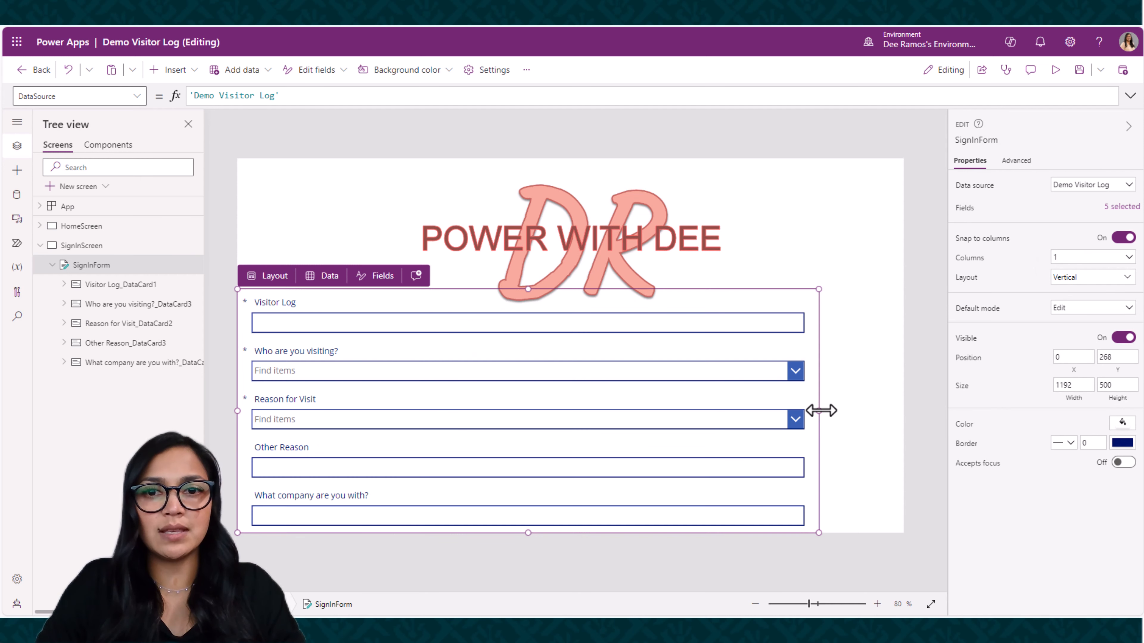
pyautogui.moveTo(821, 410); pyautogui.dragTo(919, 421)
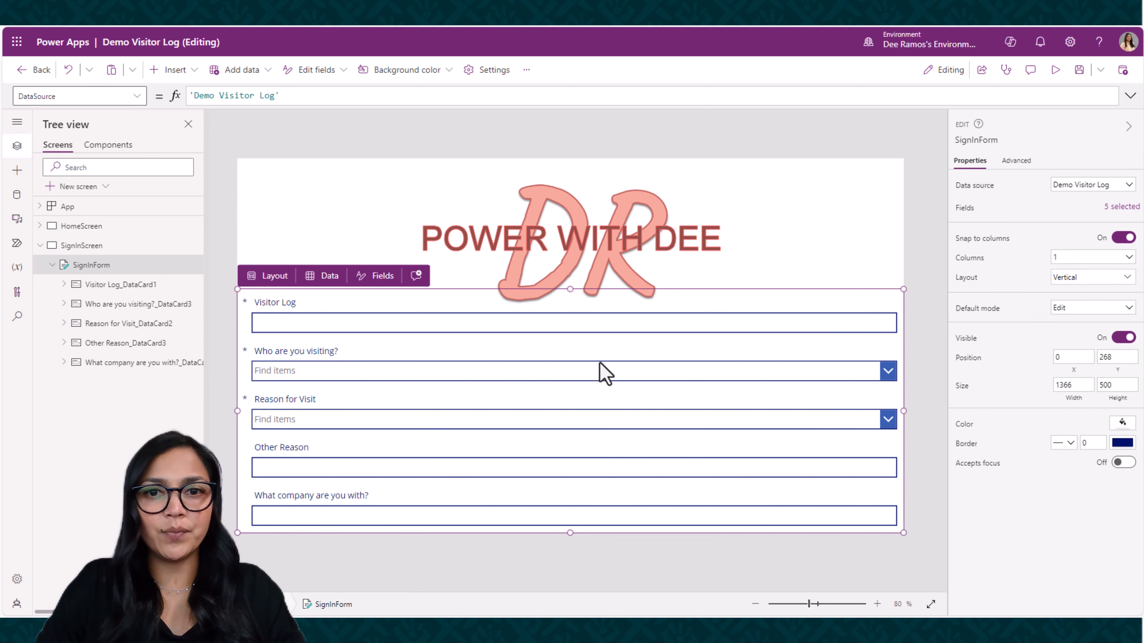
pyautogui.moveTo(589, 287); pyautogui.dragTo(592, 231)
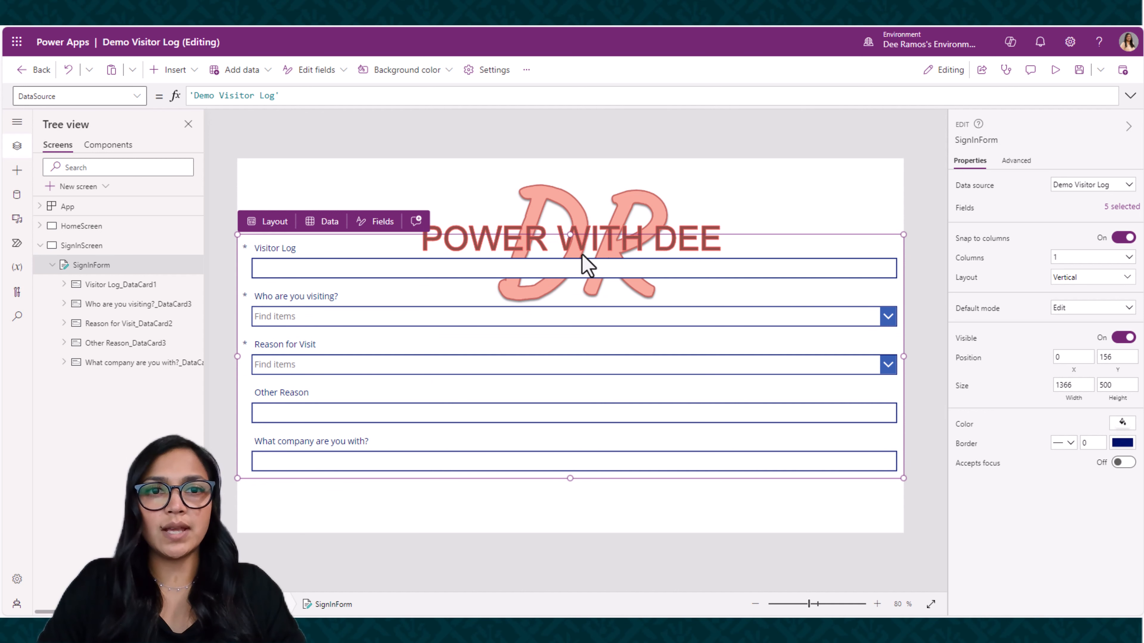
# Insert a button and place it below the form's right end, at about X 1184, Y 696.
pyautogui.click(178, 71)
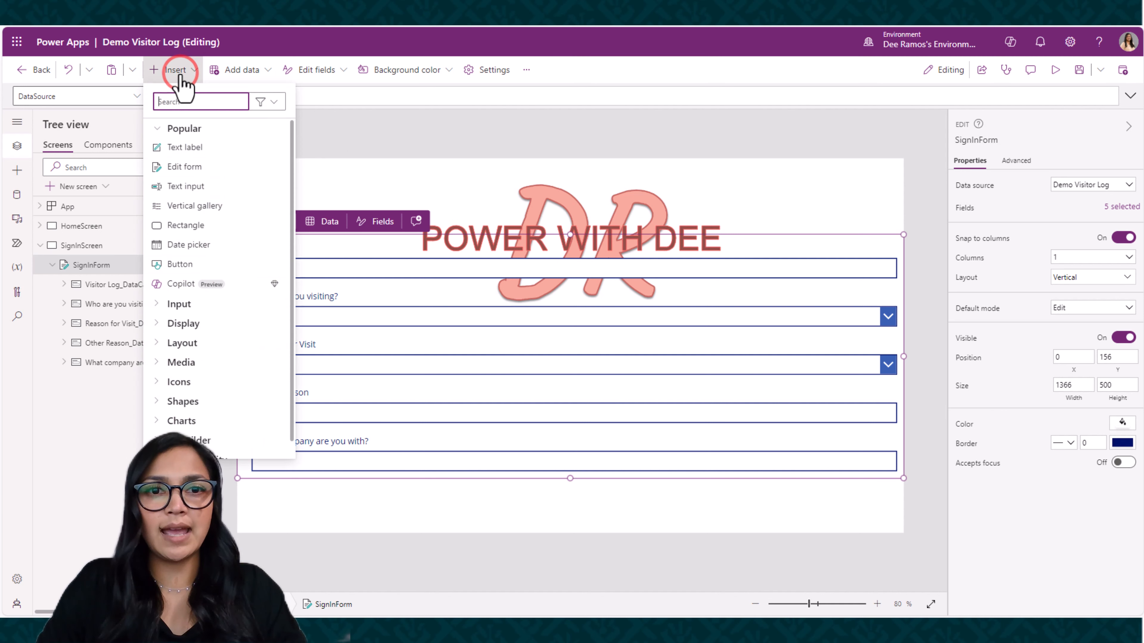
pyautogui.click(194, 264)
pyautogui.click(307, 189)
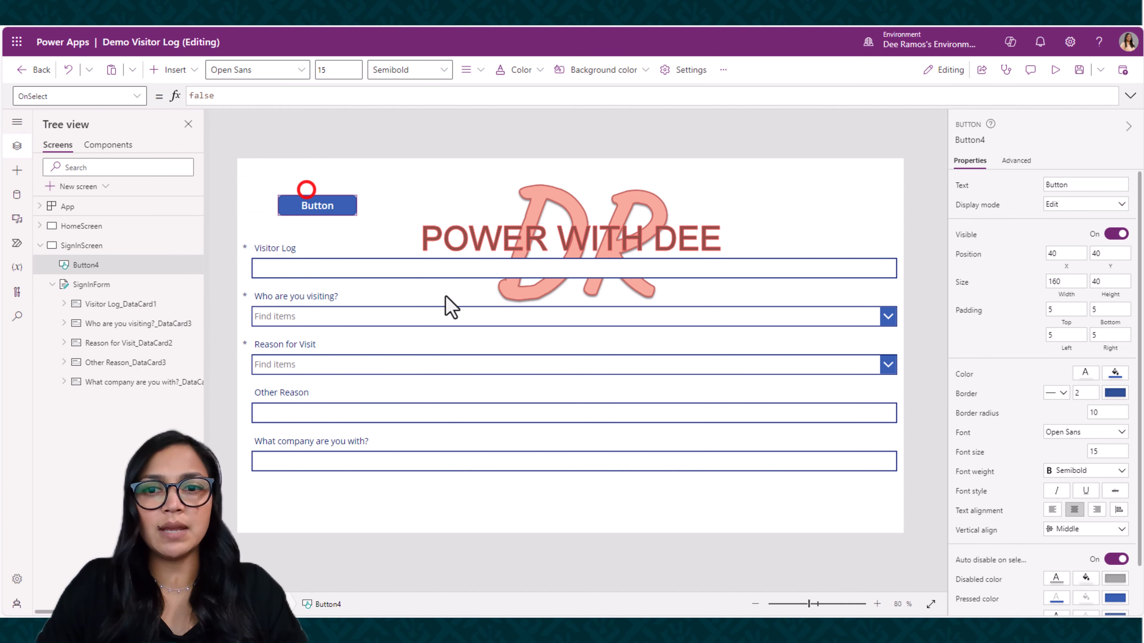
pyautogui.moveTo(446, 297); pyautogui.dragTo(863, 510)
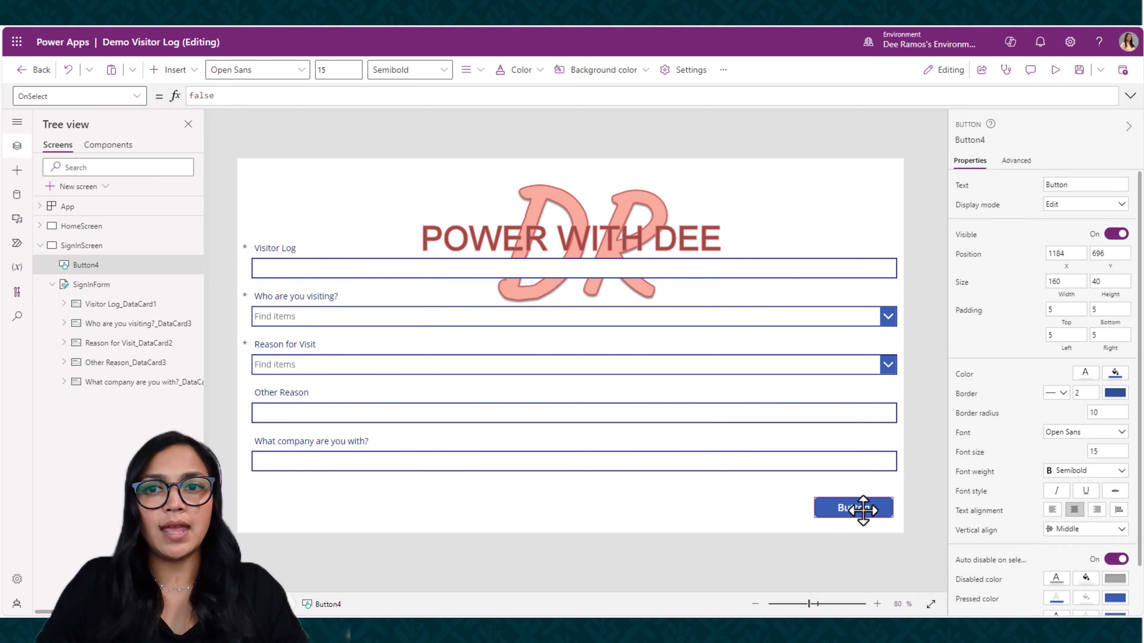
# Set the new button's text to "Submit" and rename the control Btn_SubmitSignIn.
pyautogui.click(1072, 186)
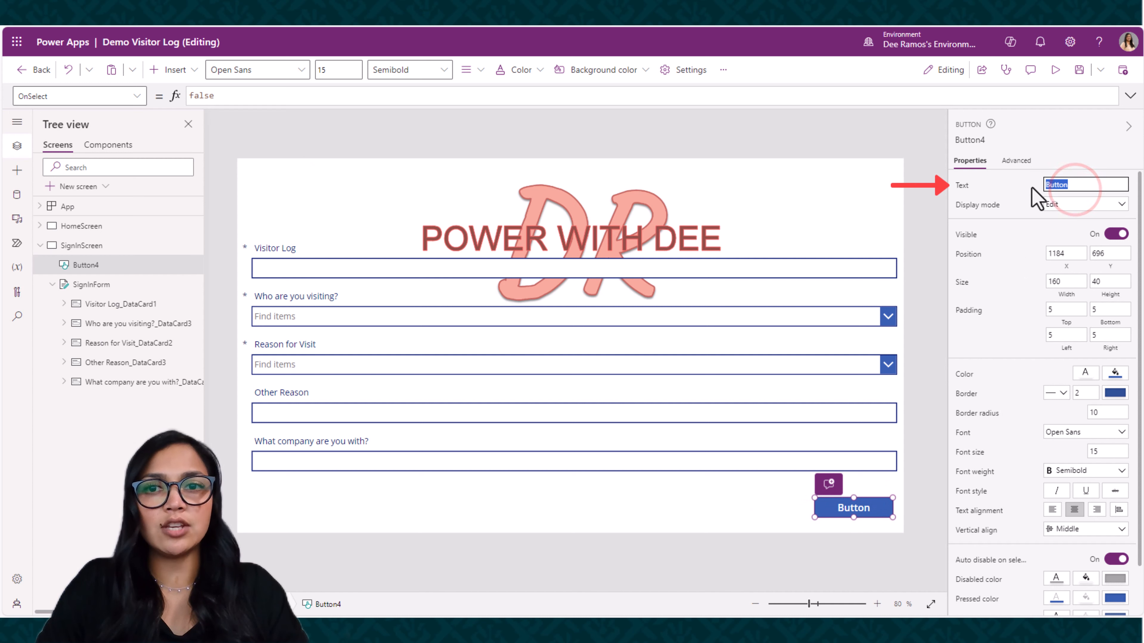
pyautogui.write('Sub')
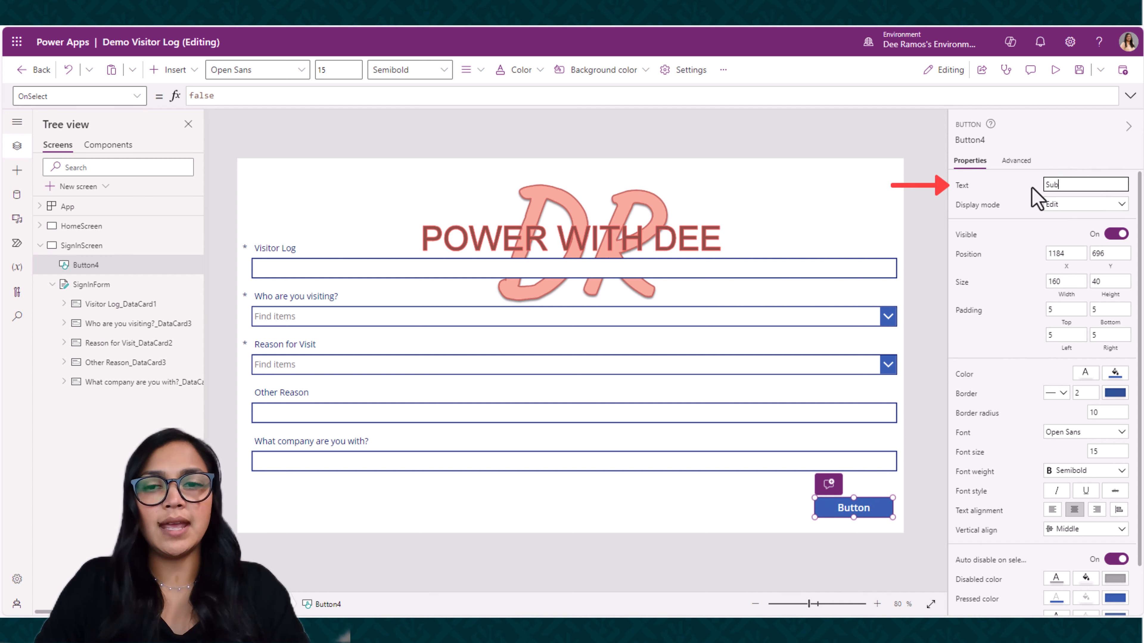
pyautogui.write('mit')
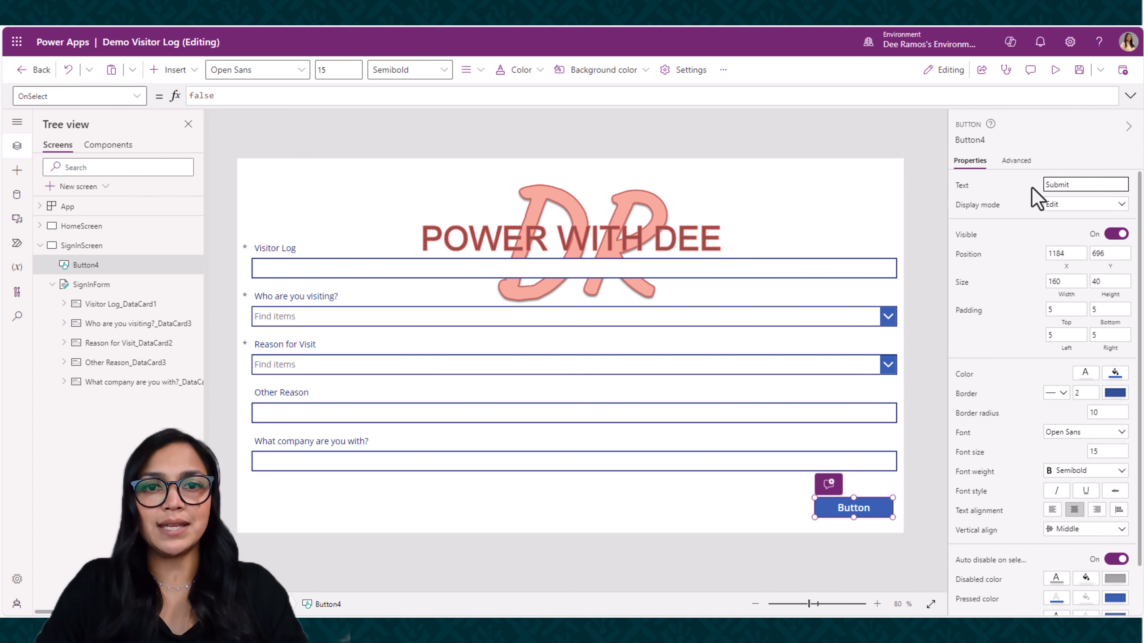
pyautogui.click(991, 140)
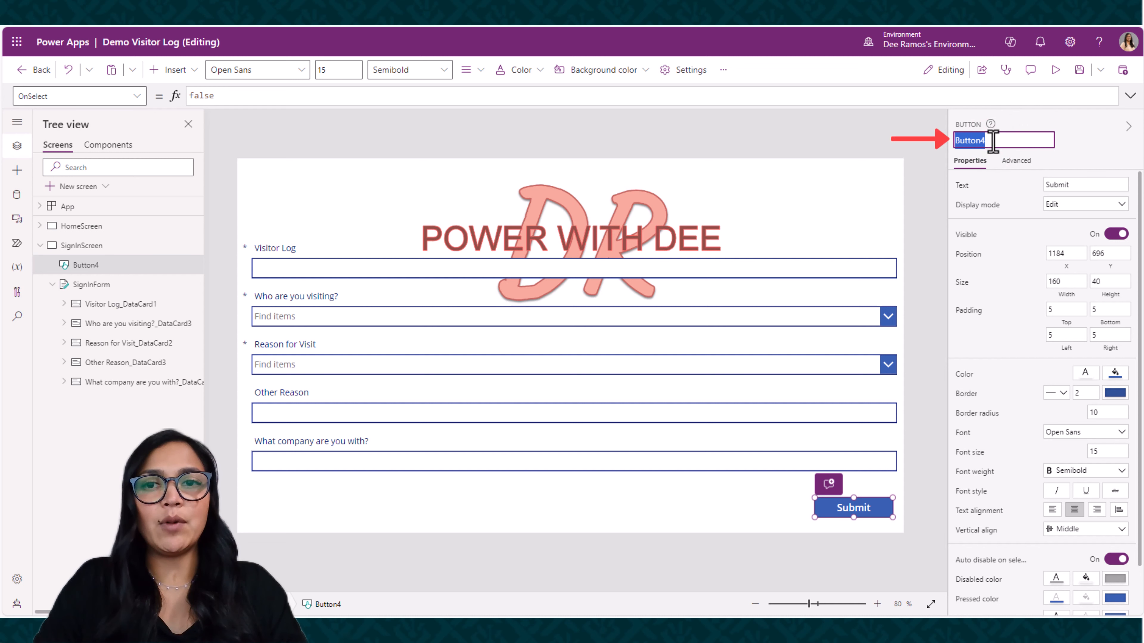
pyautogui.write('Btn_Su')
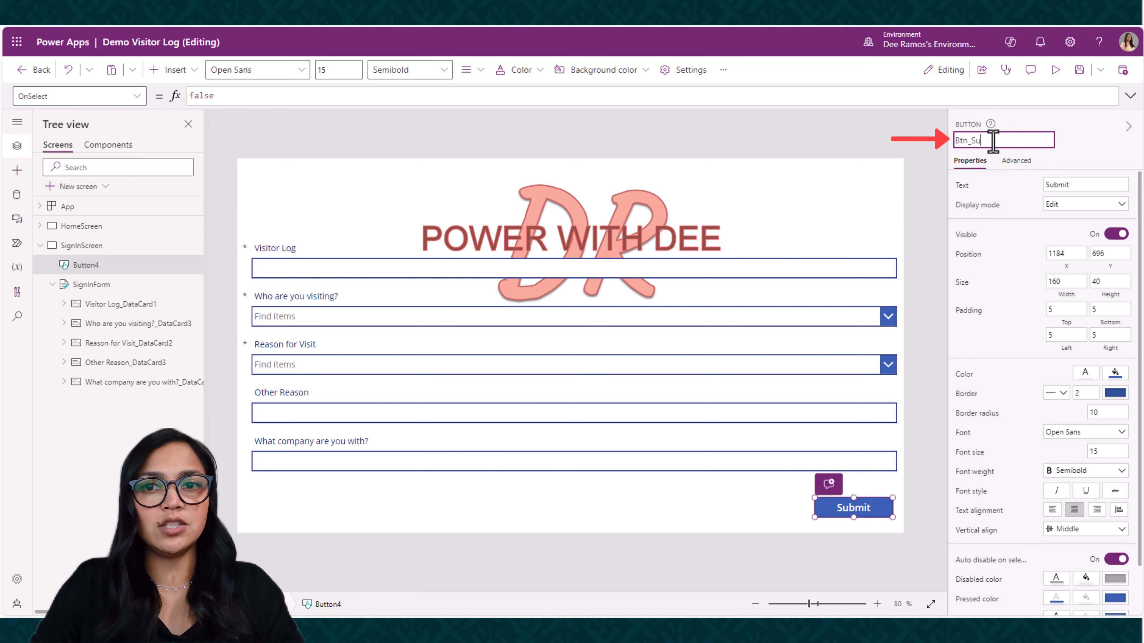
pyautogui.write('bmitSignIn')
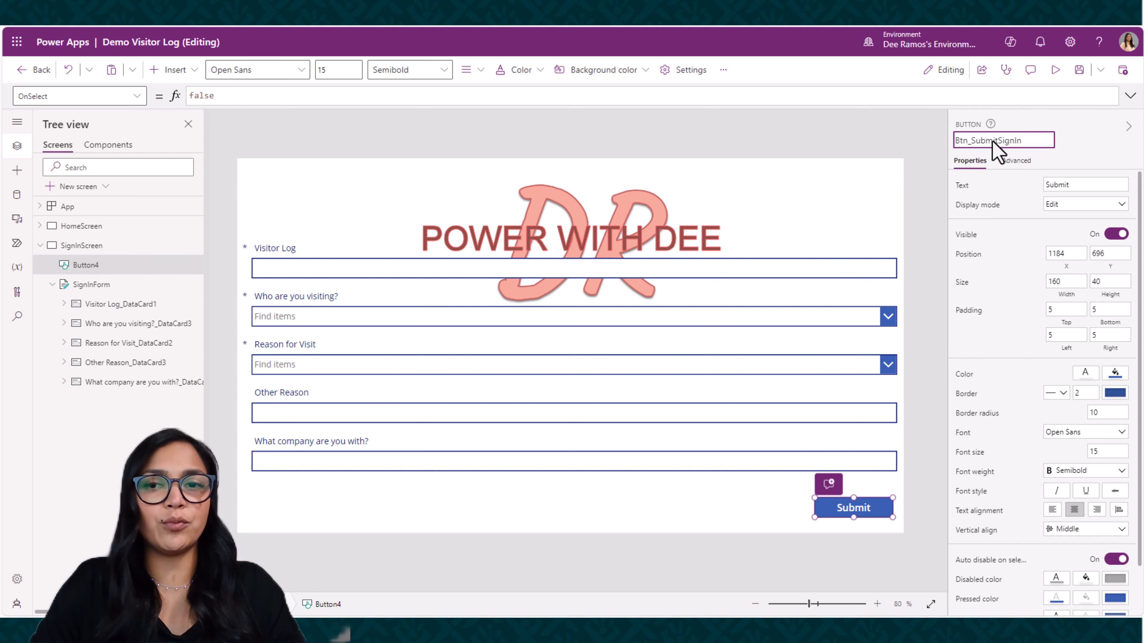
# Set the fill color of the Submit button on SignInScreen to the custom hex value C66861.
pyautogui.click(813, 145)
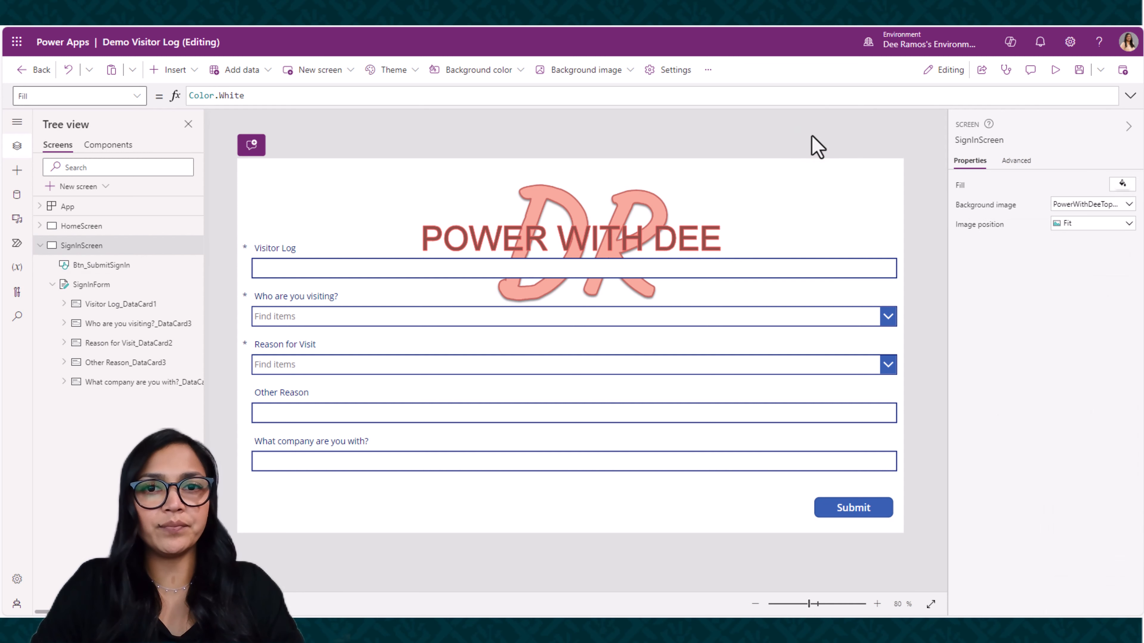
pyautogui.click(852, 504)
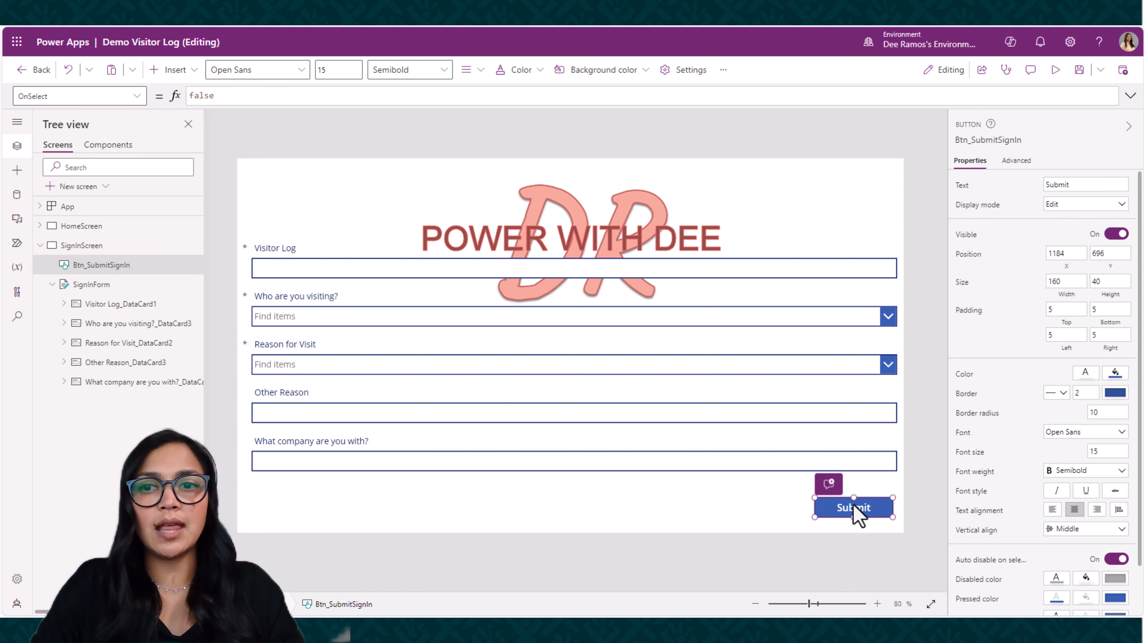
pyautogui.scroll(-2, 1042, 392)
pyautogui.click(1115, 319)
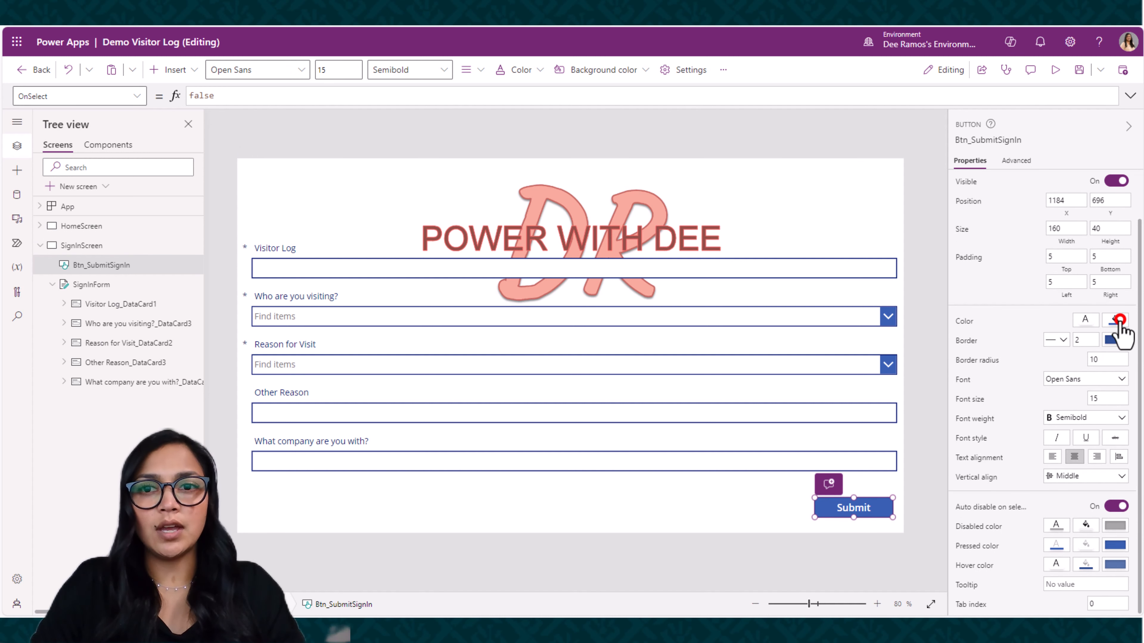
pyautogui.click(951, 207)
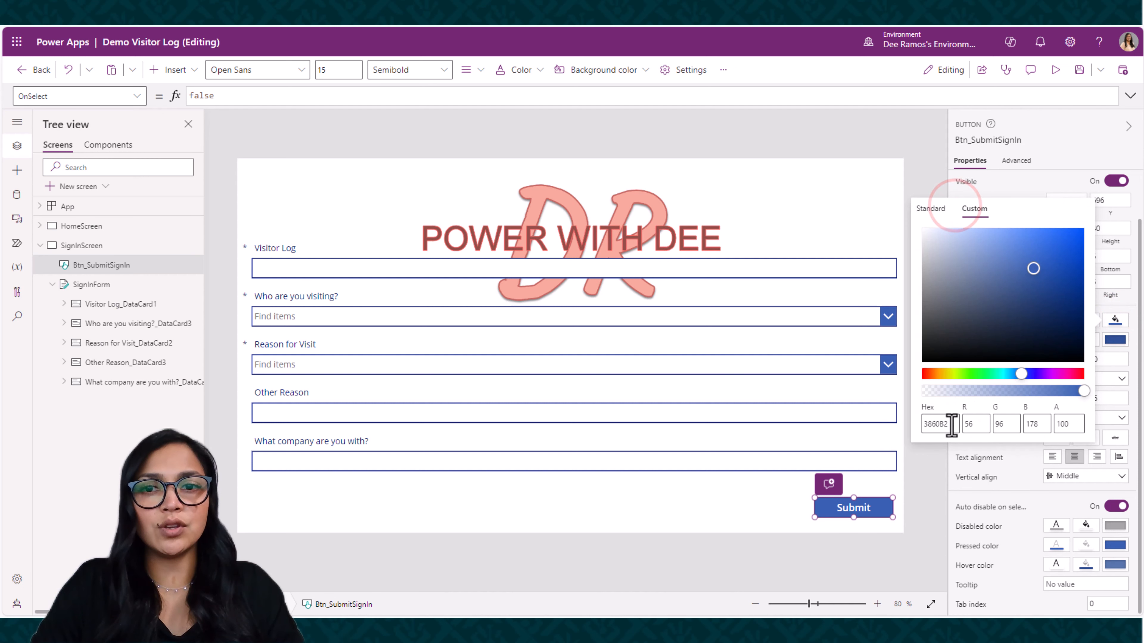
pyautogui.click(951, 424)
pyautogui.press('BackSpace')
pyautogui.press('BackSpace')
pyautogui.press('BackSpace')
pyautogui.press('BackSpace')
pyautogui.press('BackSpace')
pyautogui.press('BackSpace')
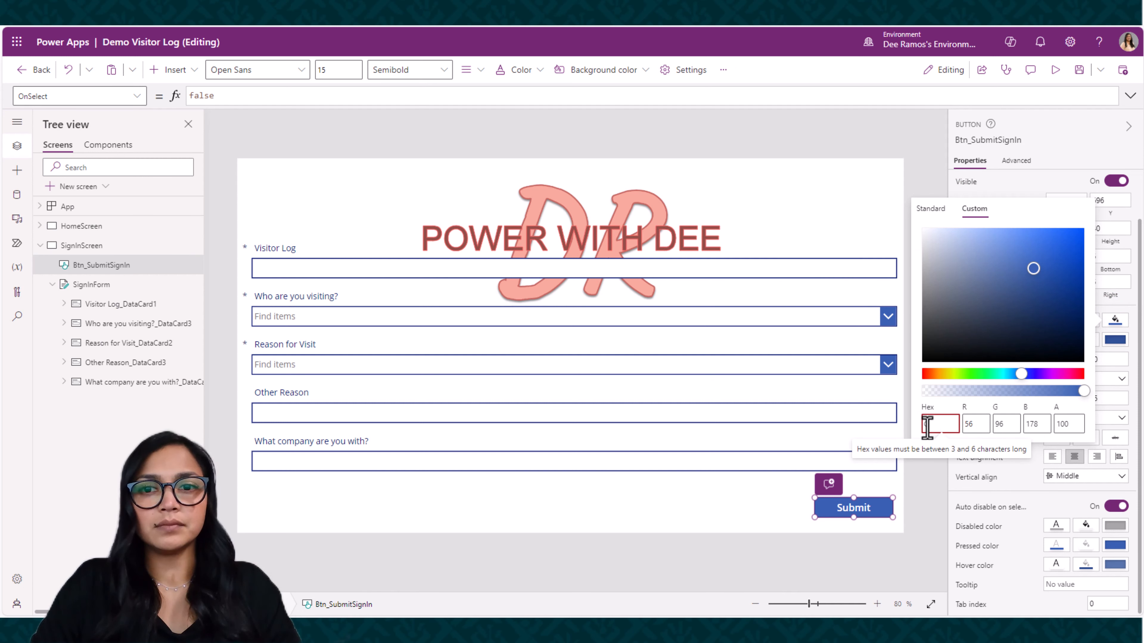
pyautogui.write('056')
pyautogui.write('86')
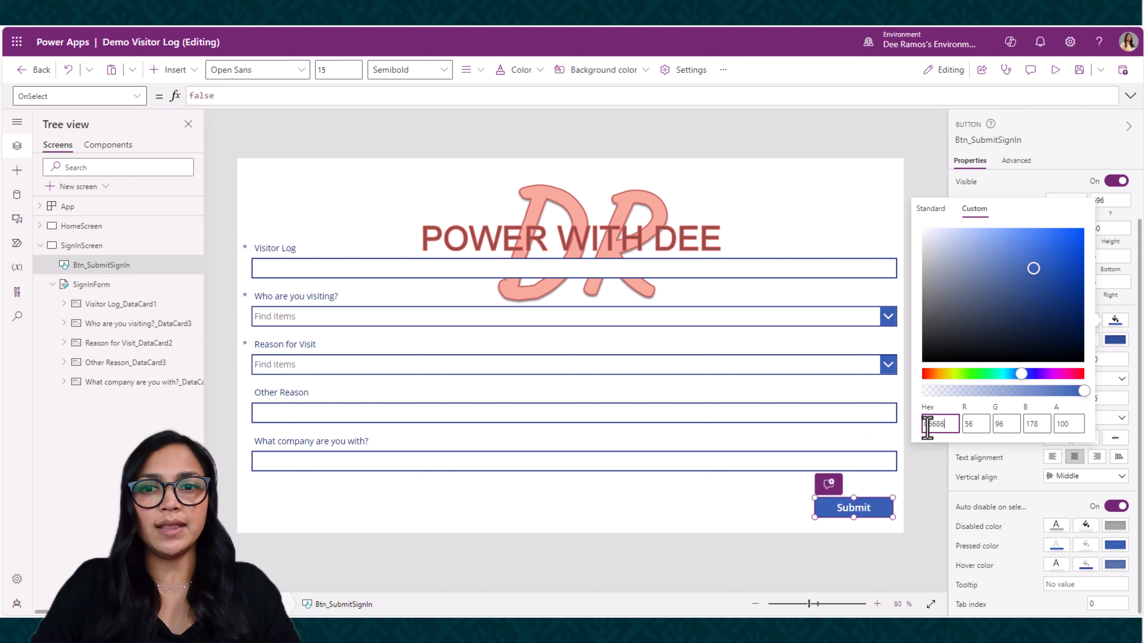
pyautogui.write('1')
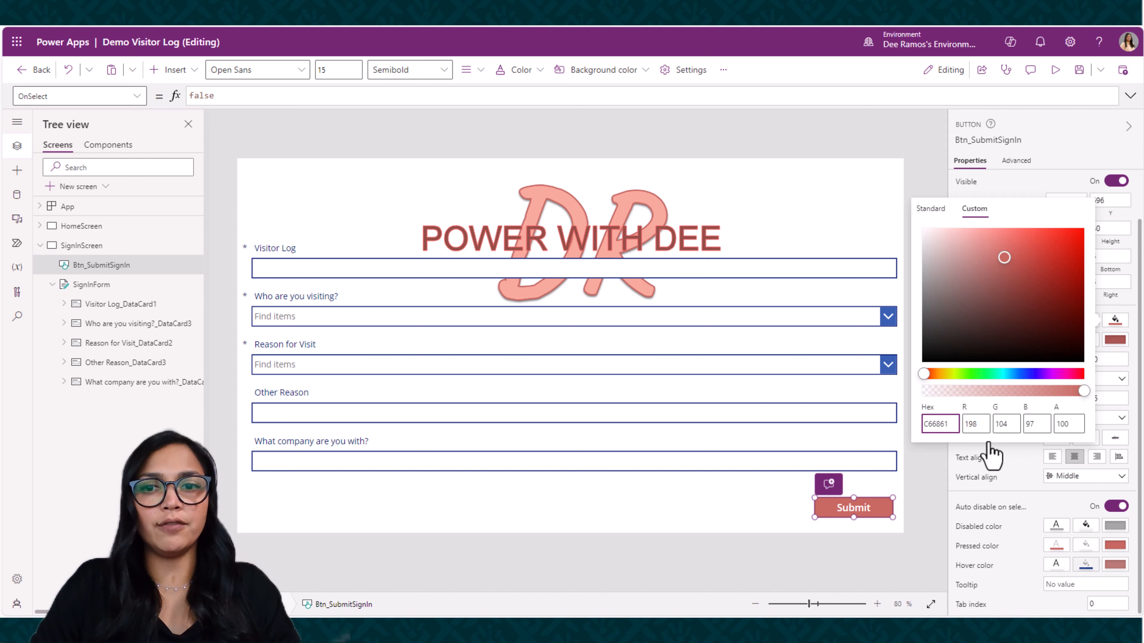
# Change the Submit button's HoverFill formula to ColorFade(RGBA(198, 104, 97, 1), -20%).
pyautogui.click(1086, 564)
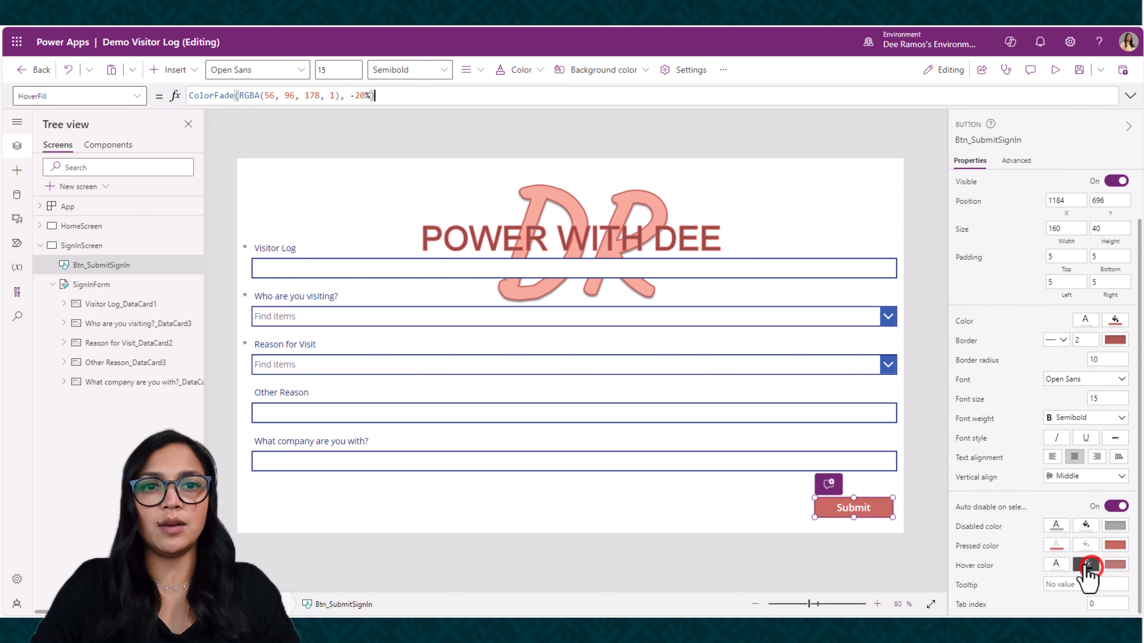
pyautogui.click(265, 96)
pyautogui.press('Delete')
pyautogui.write('198')
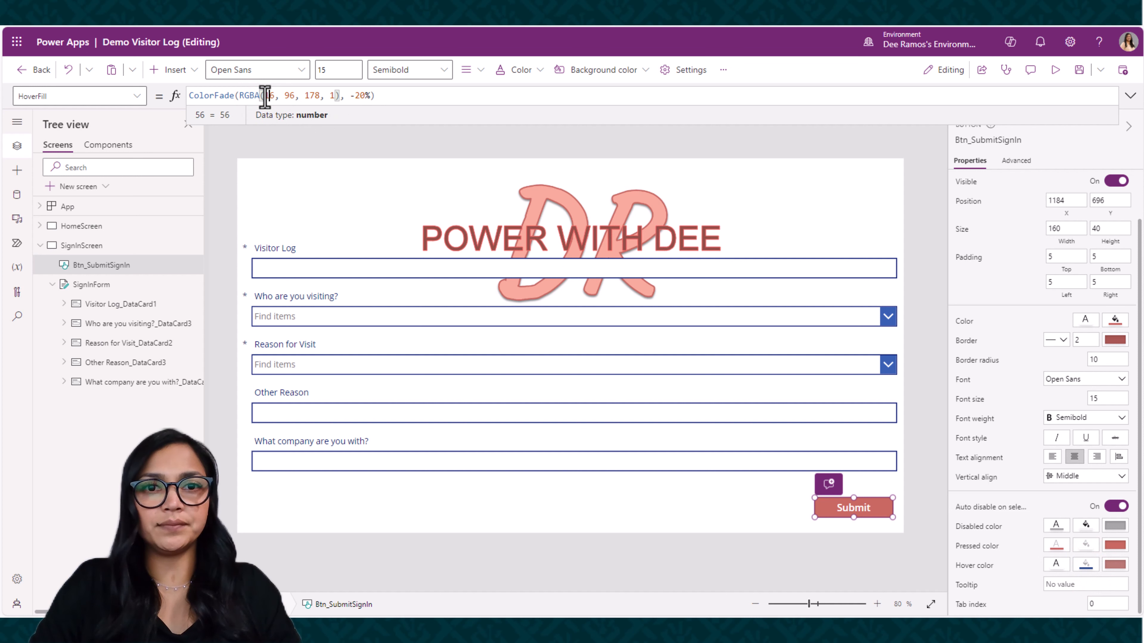
pyautogui.press('Delete')
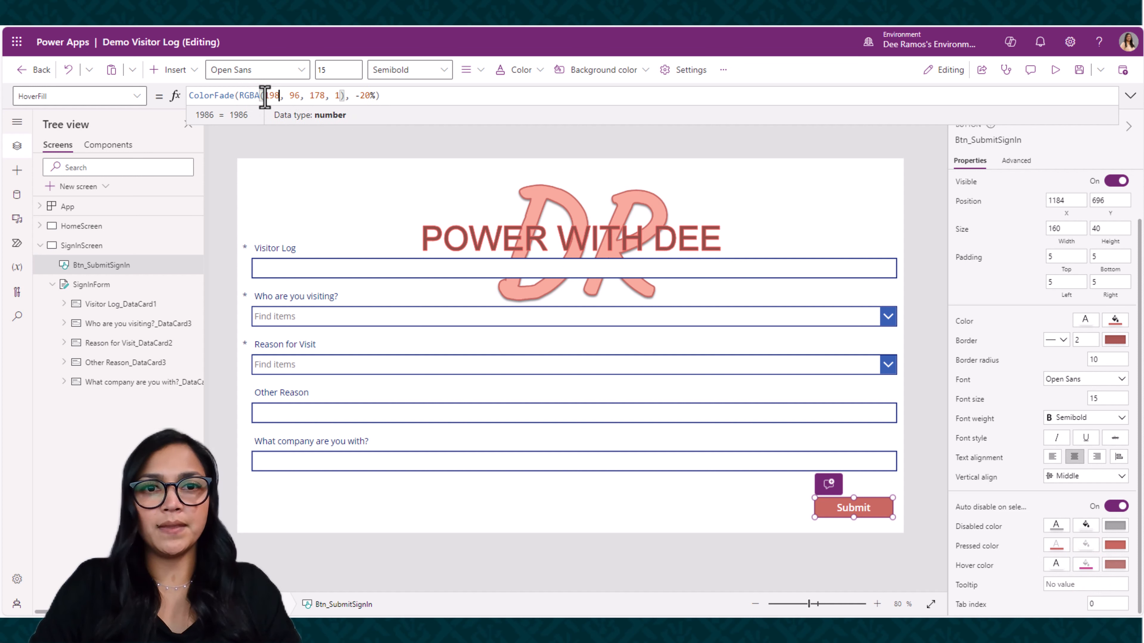
pyautogui.click(295, 96)
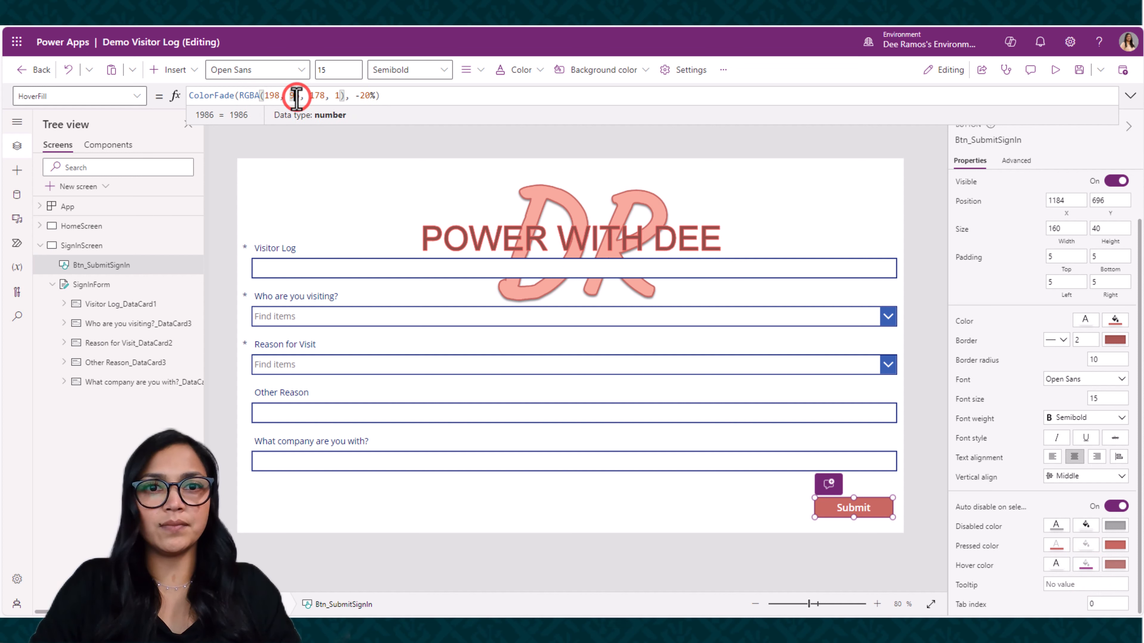
pyautogui.press('BackSpace')
pyautogui.press('Delete')
pyautogui.write('104')
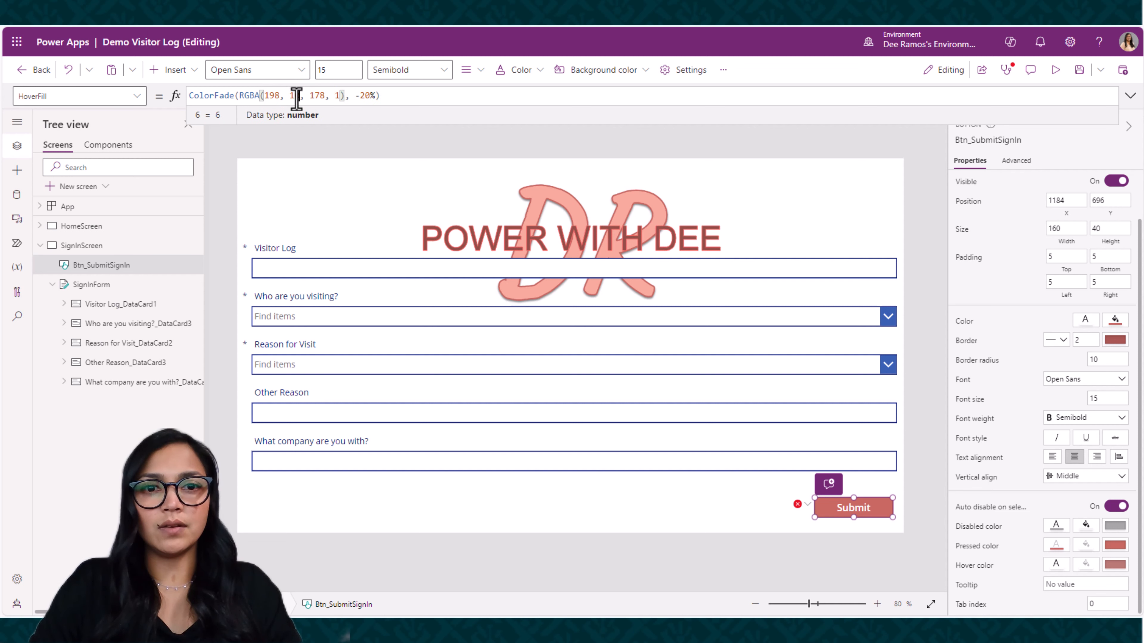
pyautogui.click(314, 96)
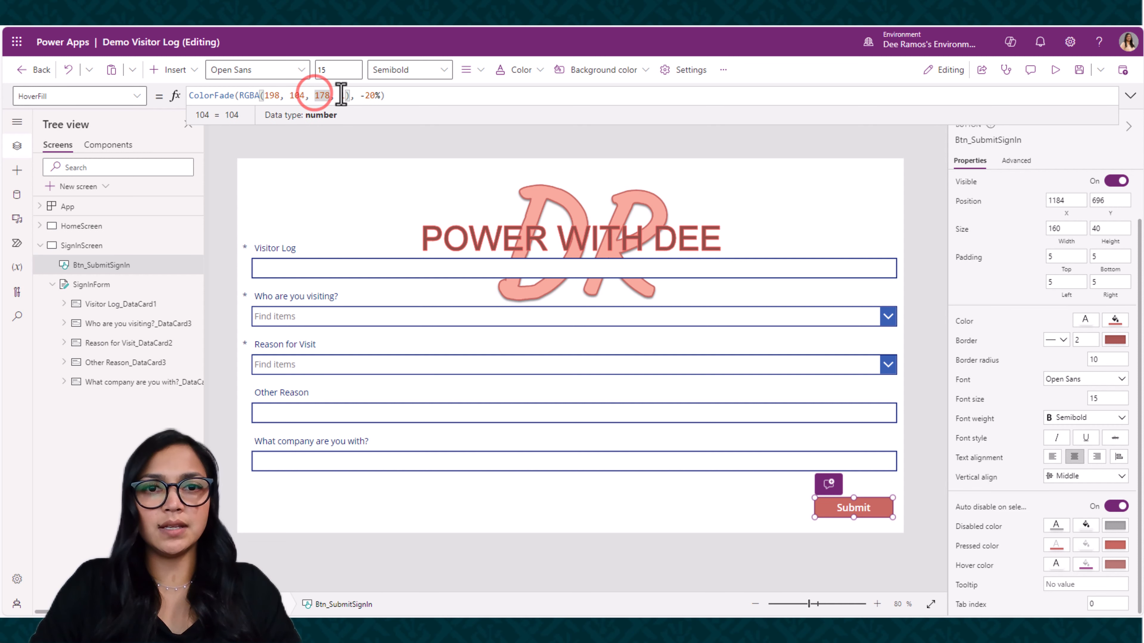
pyautogui.press('Delete')
pyautogui.press('Delete')
pyautogui.press('Delete')
pyautogui.write('97')
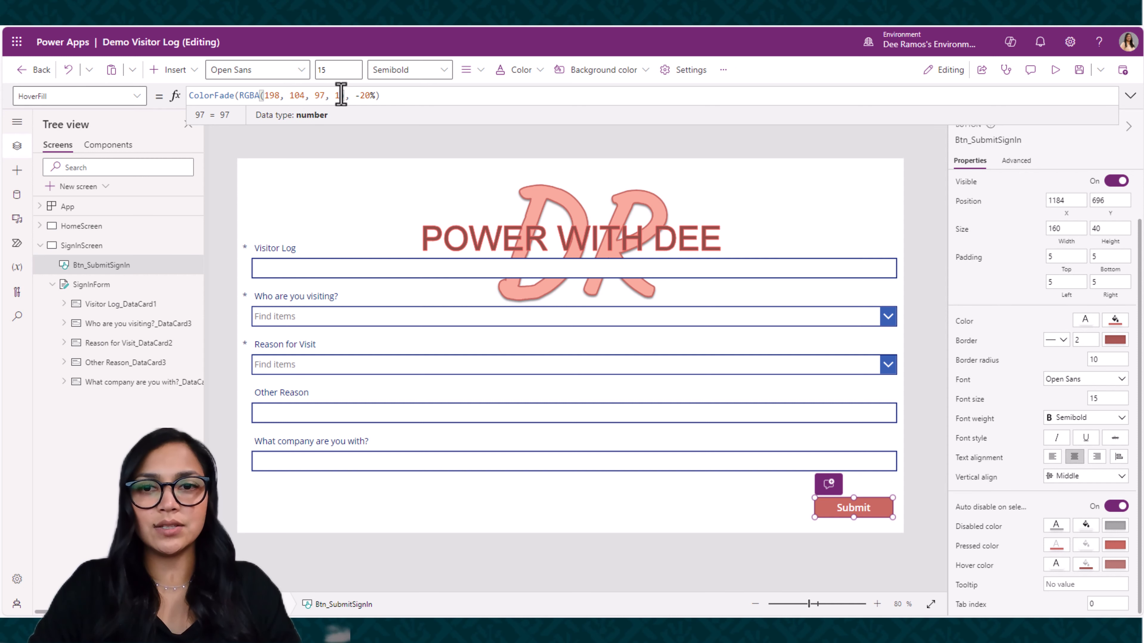
# Save the app, preview SignInScreen, and return to editing.
pyautogui.click(1077, 70)
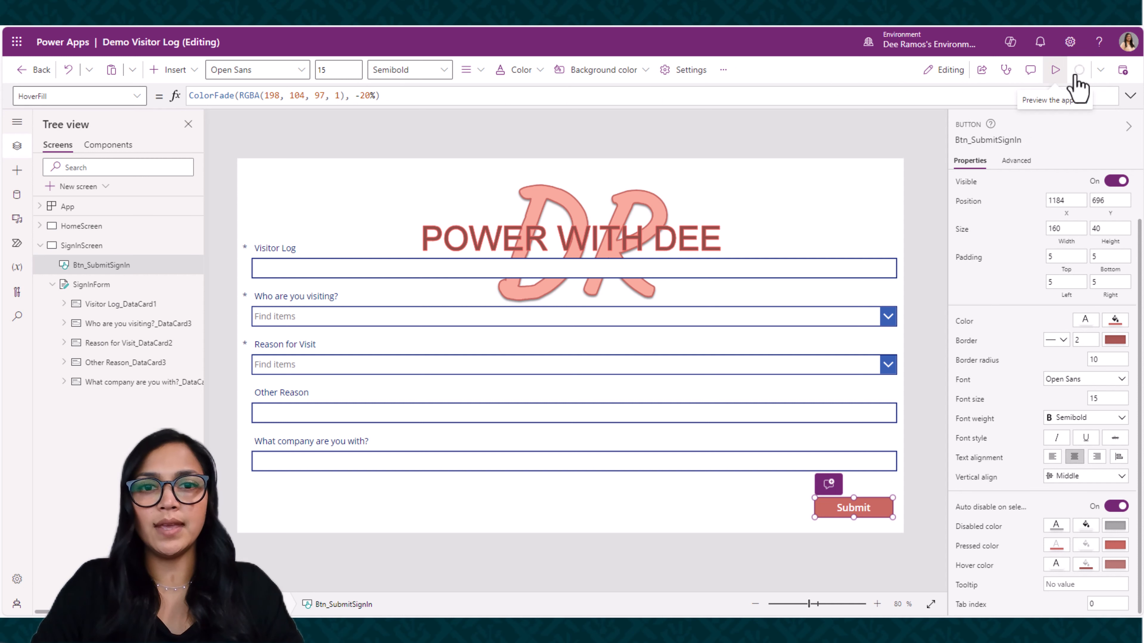
pyautogui.click(1056, 72)
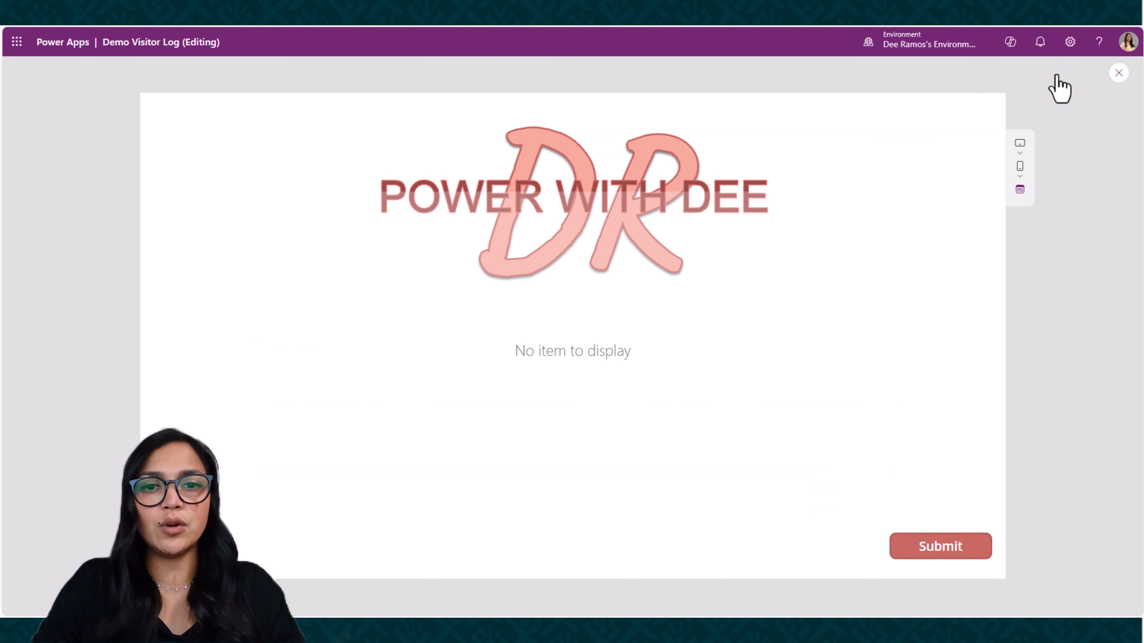
pyautogui.click(1119, 73)
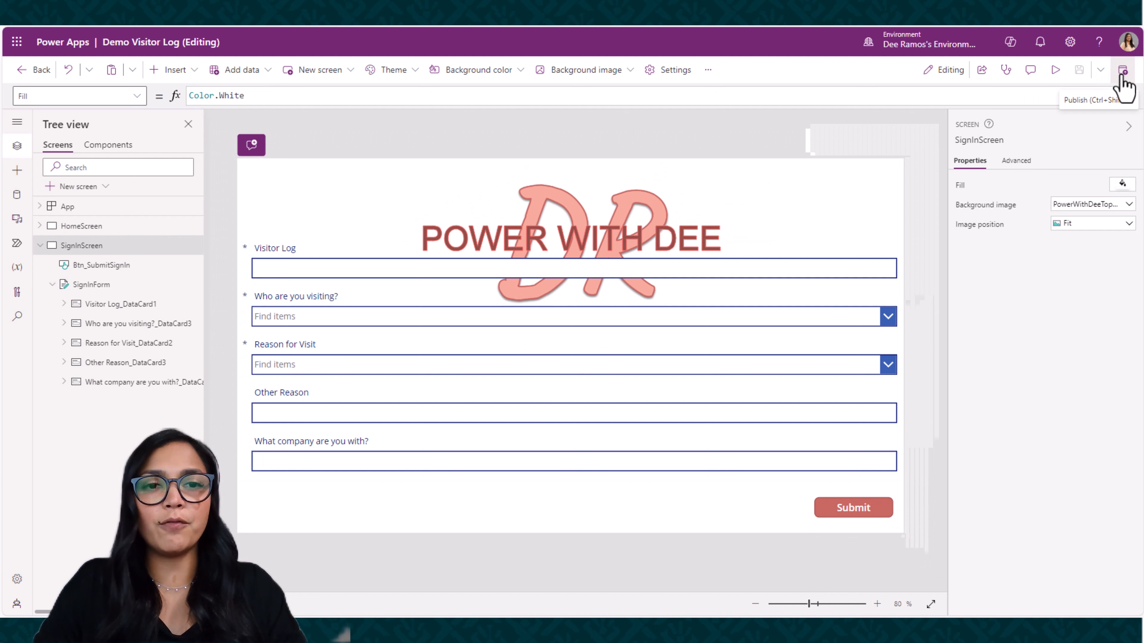
# Set SignInForm's default mode to New and check the form in the app preview.
pyautogui.click(103, 286)
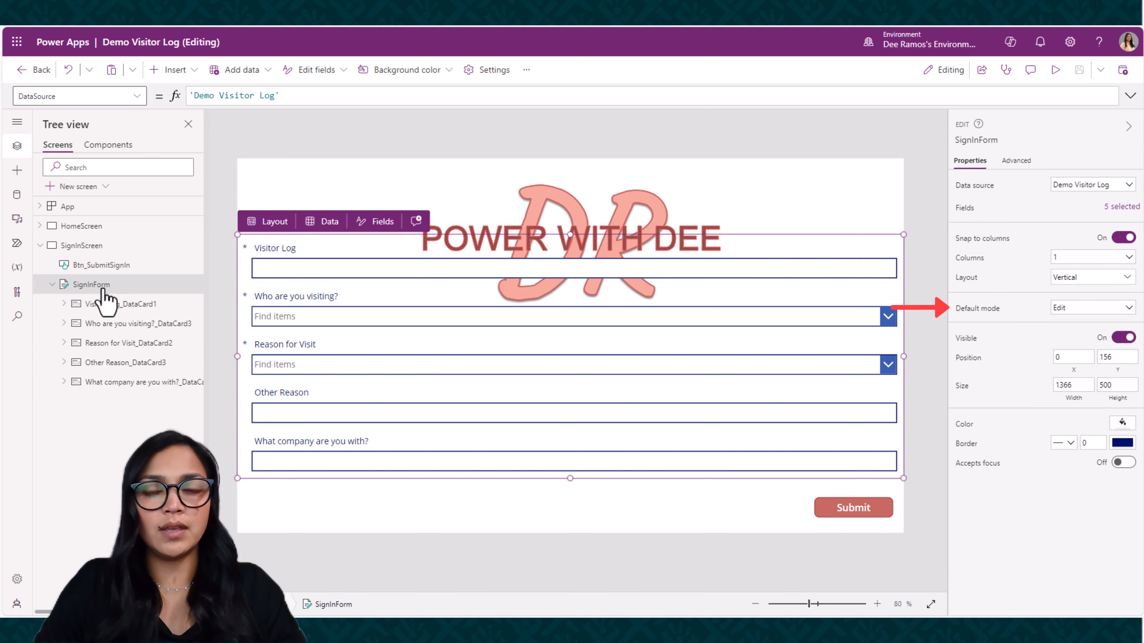
pyautogui.click(1127, 308)
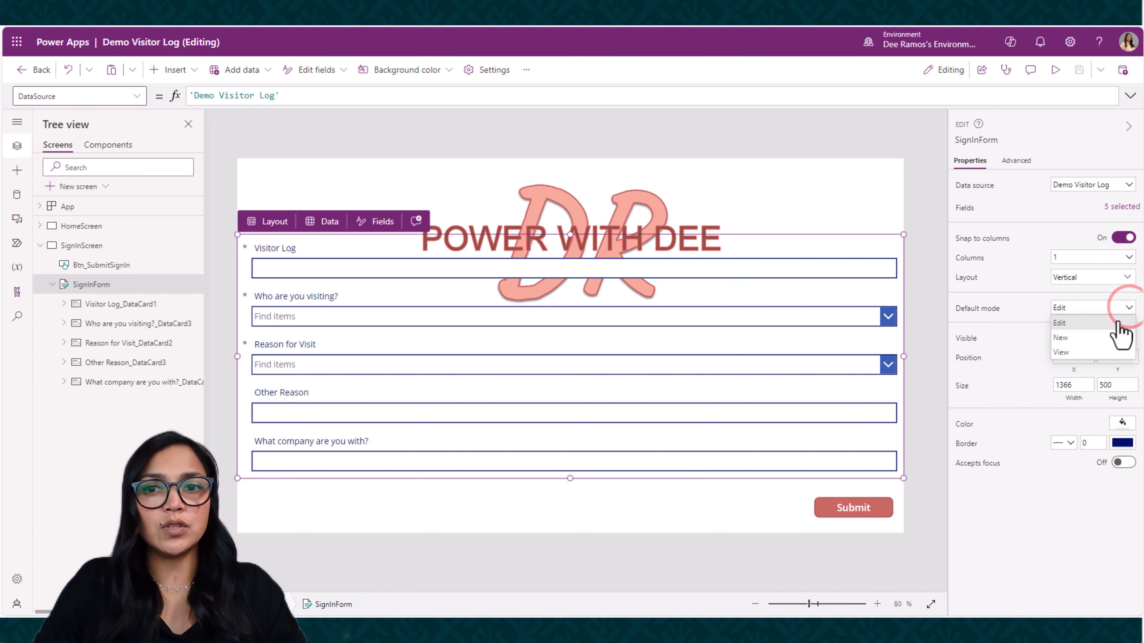
pyautogui.click(1100, 341)
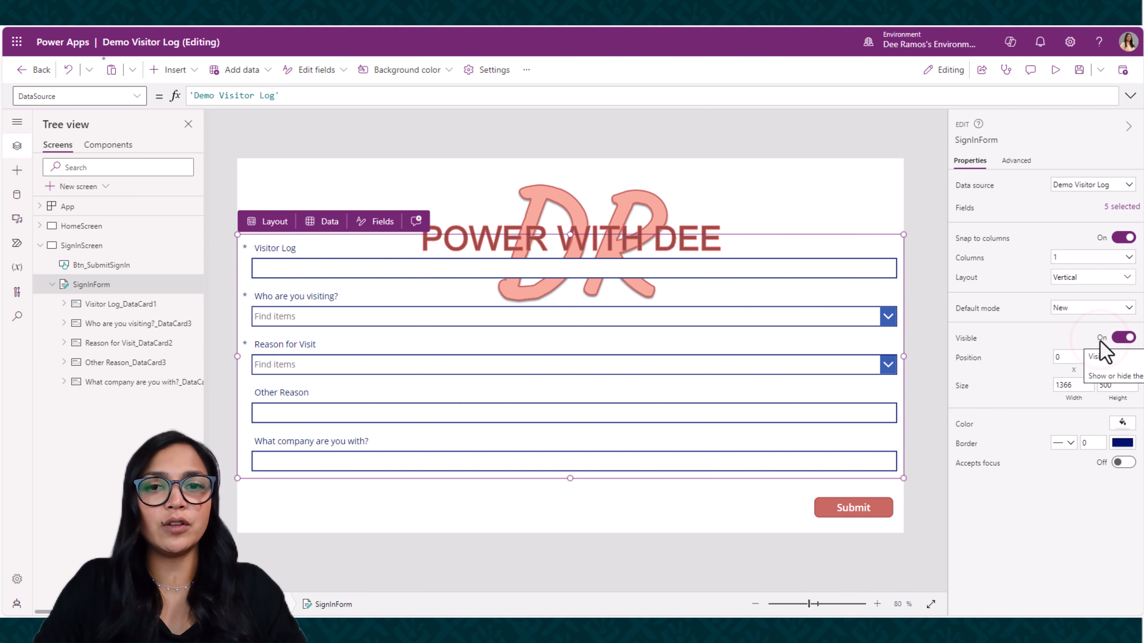
pyautogui.click(1055, 71)
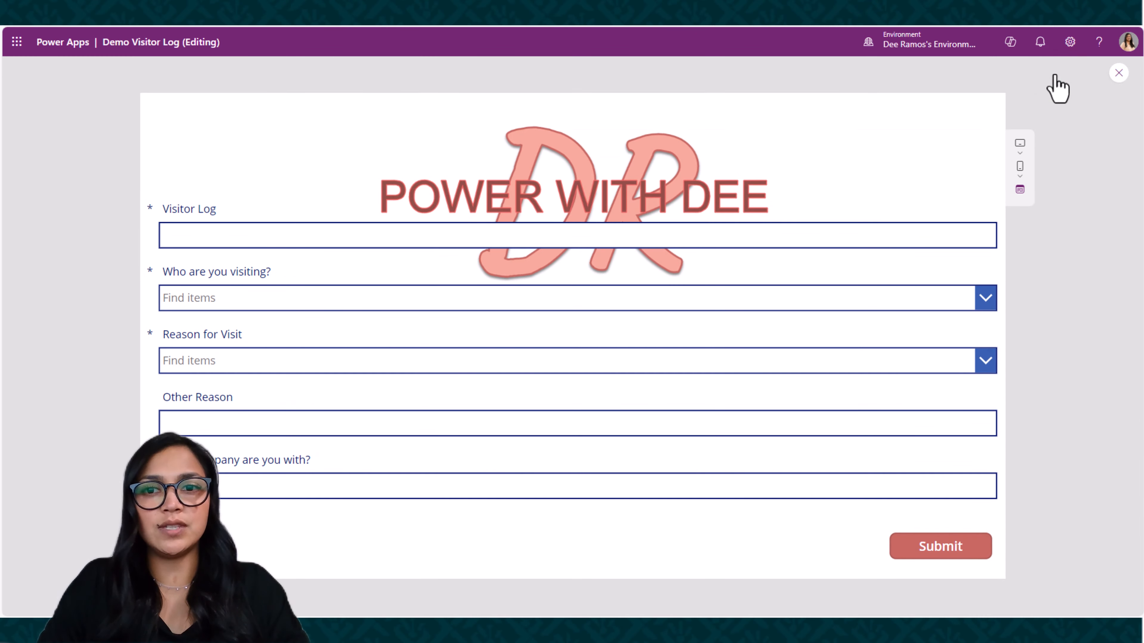
pyautogui.press('Escape')
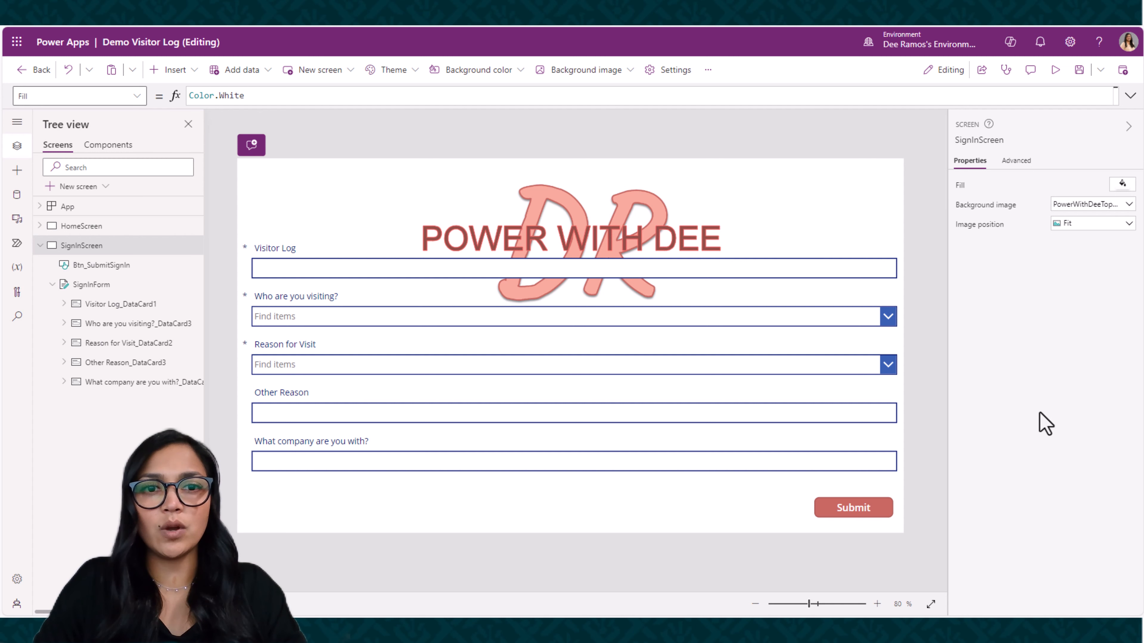
# Set the Submit button's OnSelect formula to SubmitForm(SignInForm) and save the app.
pyautogui.click(865, 513)
pyautogui.click(865, 510)
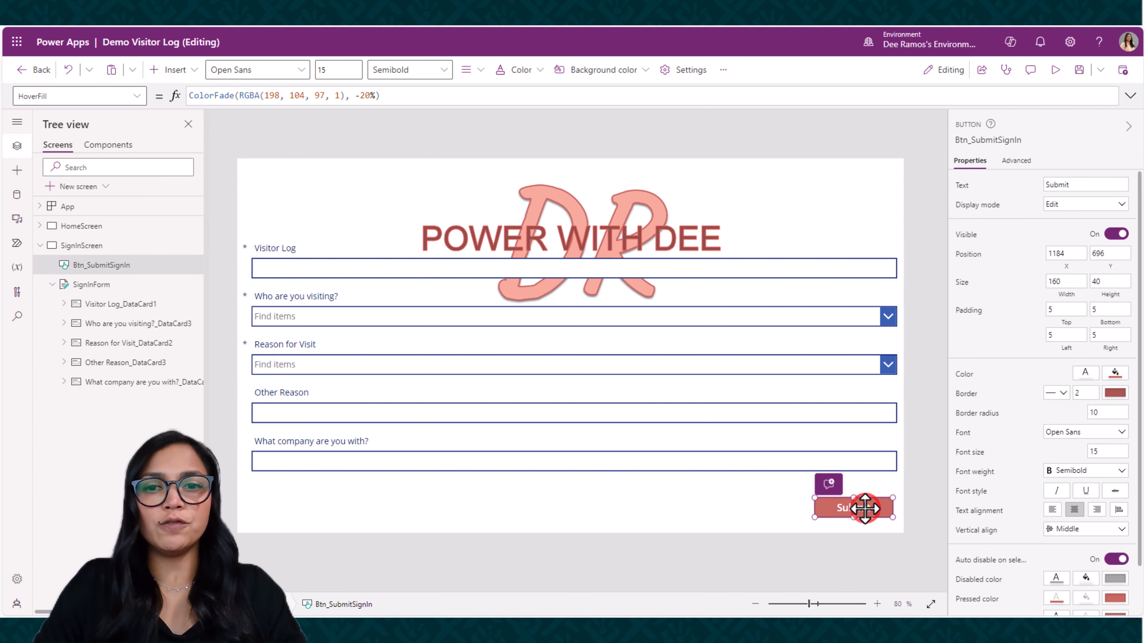
pyautogui.click(137, 96)
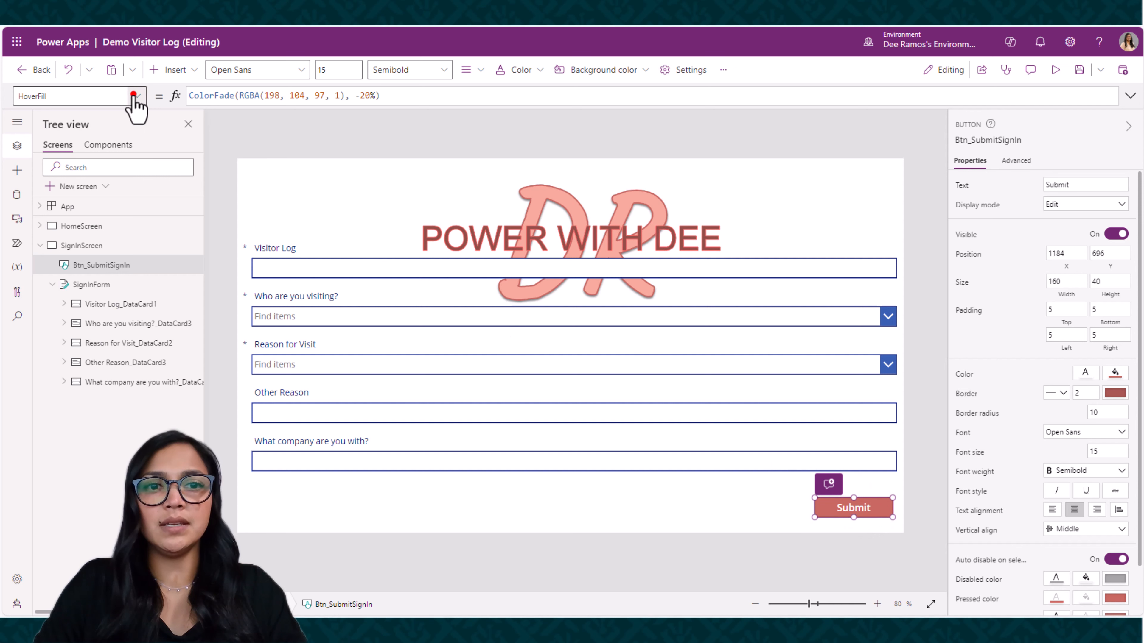
pyautogui.scroll(5, 95, 342)
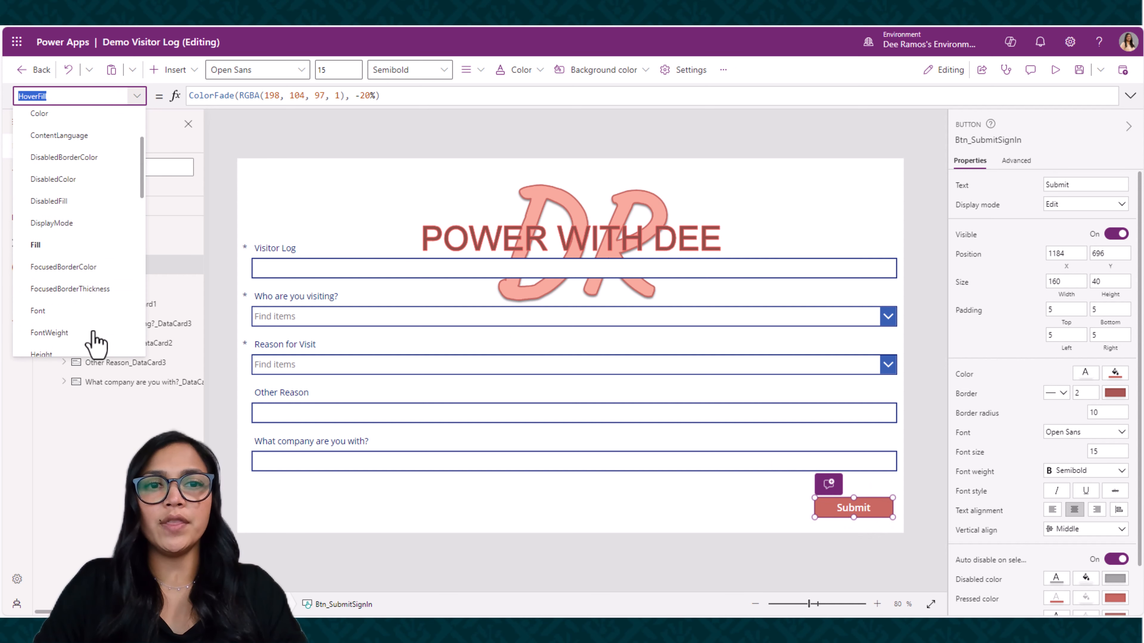
pyautogui.scroll(-5, 94, 341)
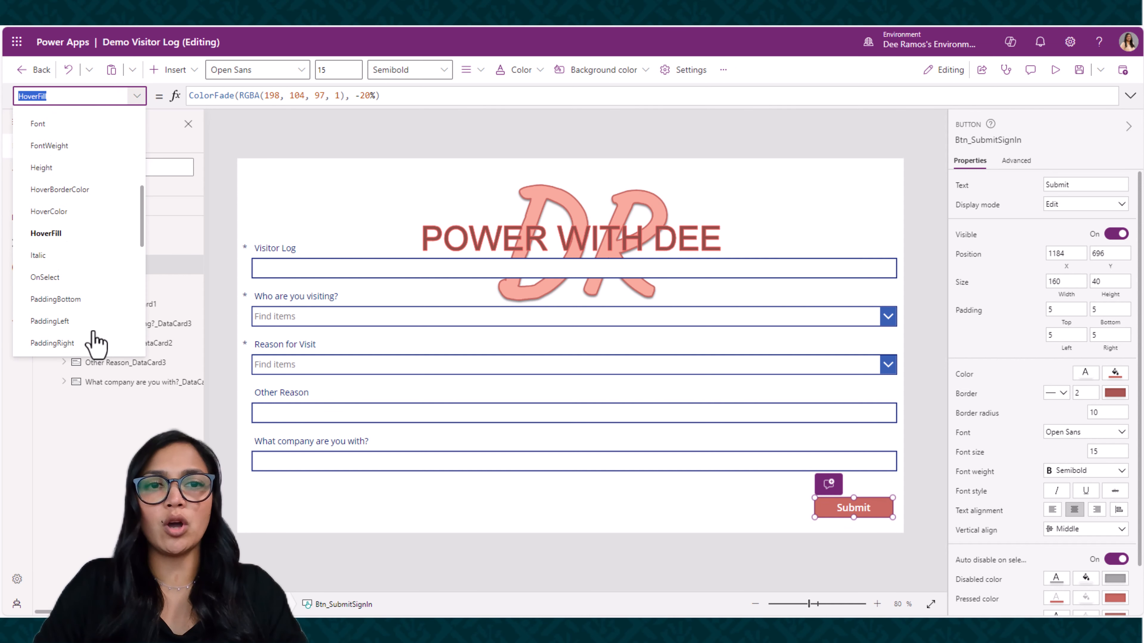
pyautogui.click(74, 164)
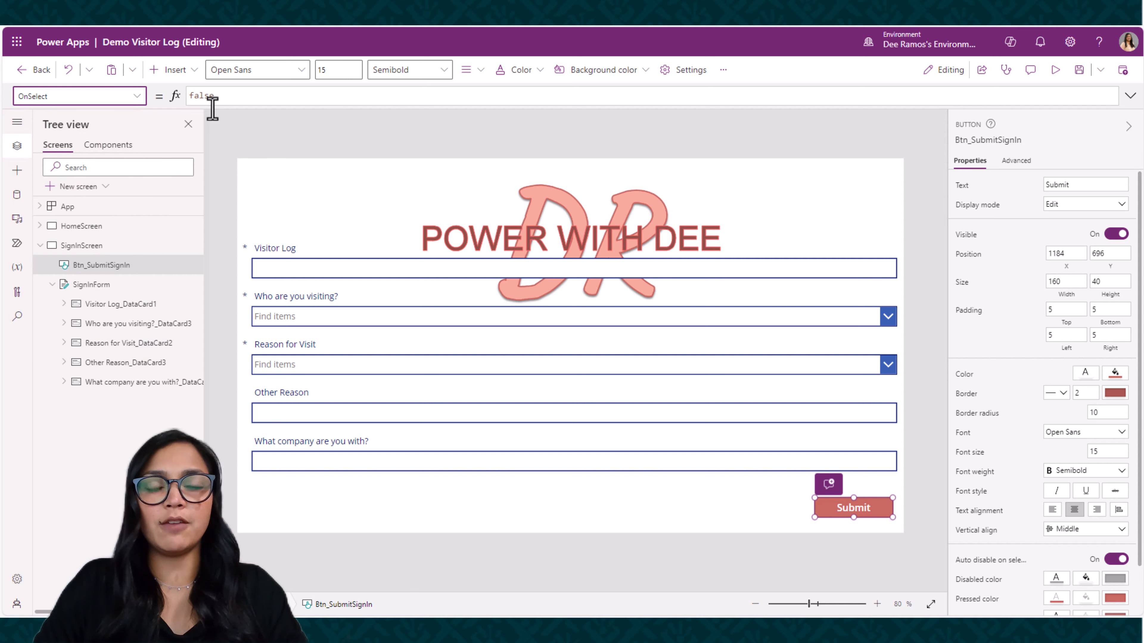
pyautogui.click(245, 95)
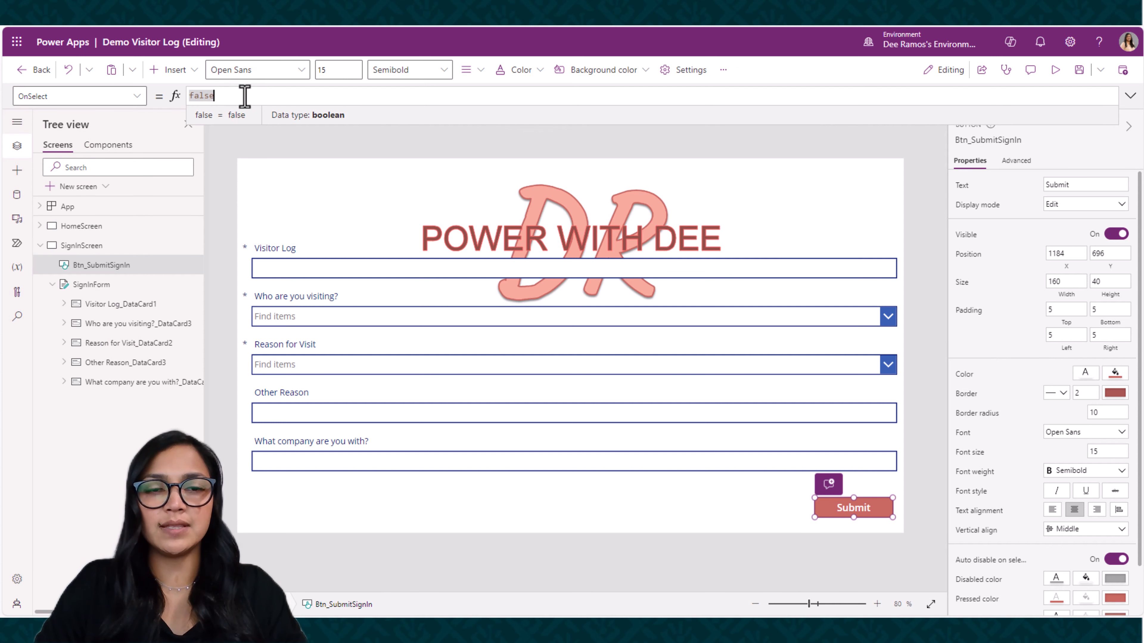
pyautogui.write('fa')
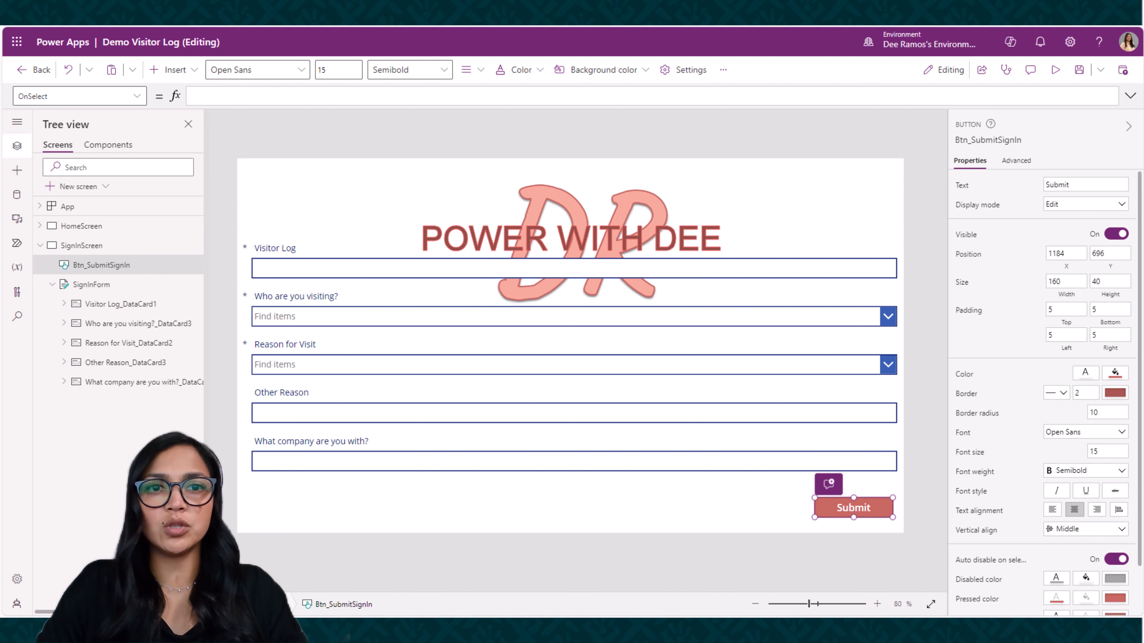
pyautogui.write('Su')
pyautogui.press('Tab')
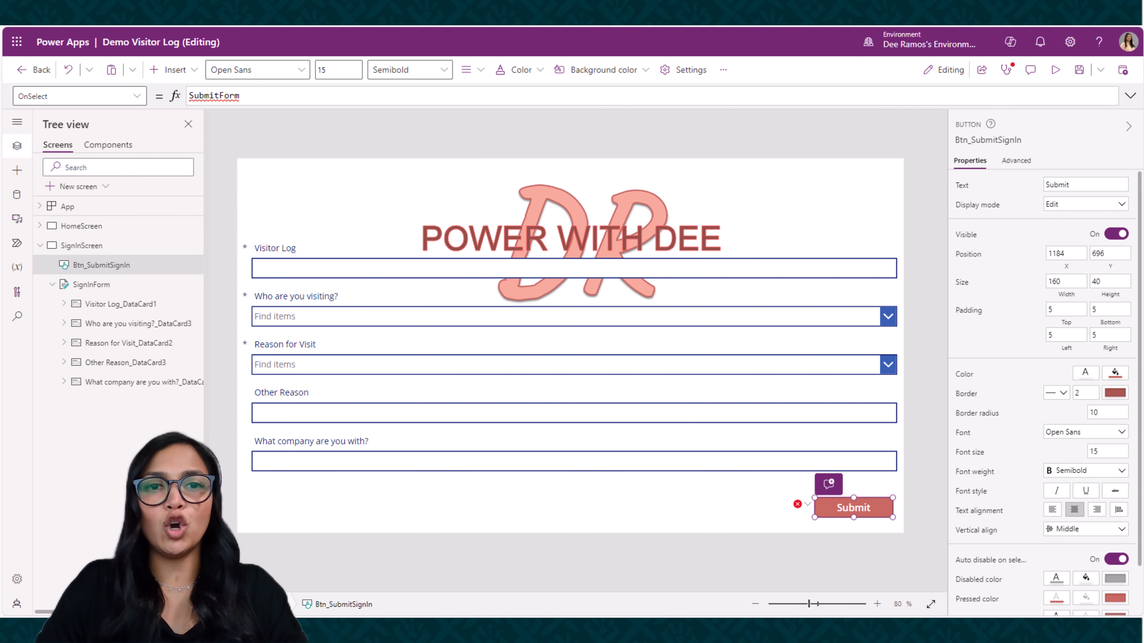
pyautogui.write('(')
pyautogui.press('Tab')
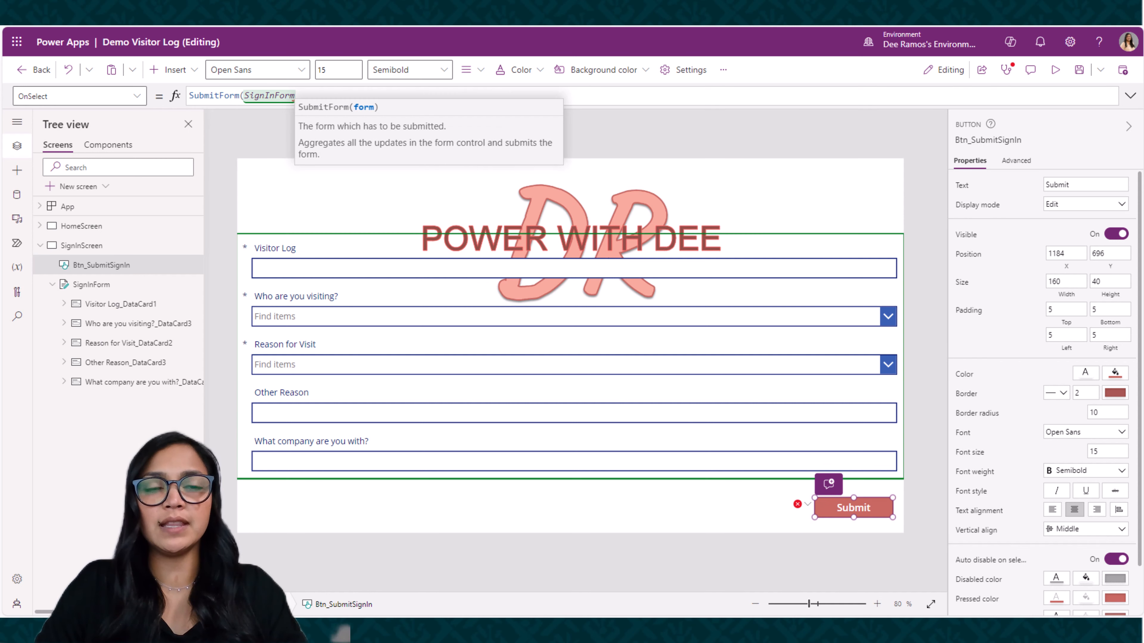
pyautogui.write(')')
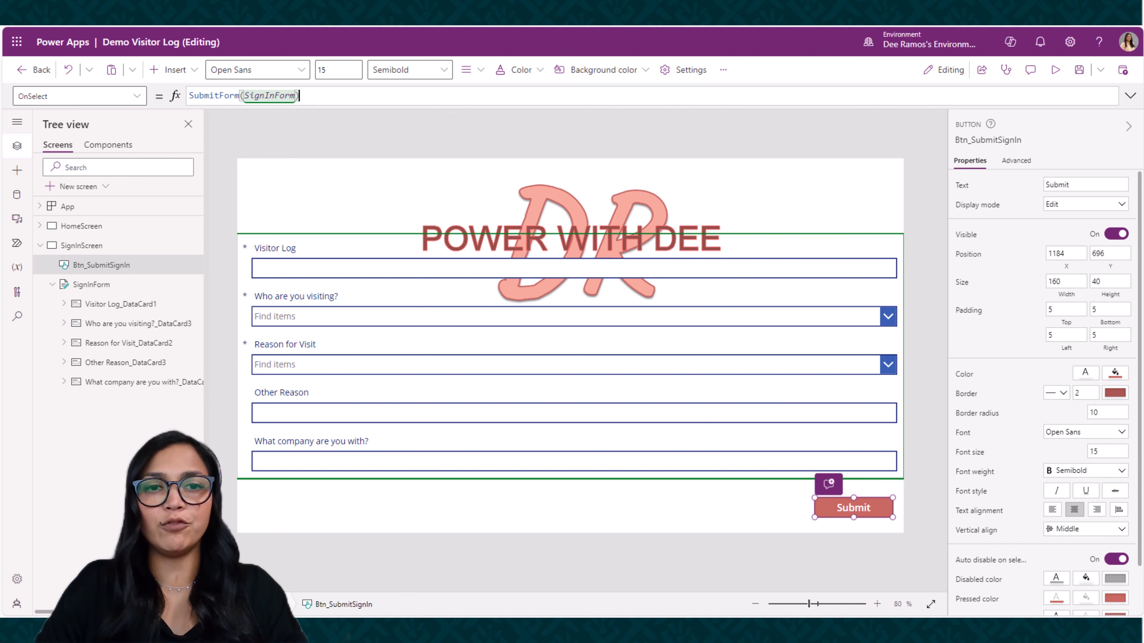
pyautogui.hotkey('ctrl', 's')
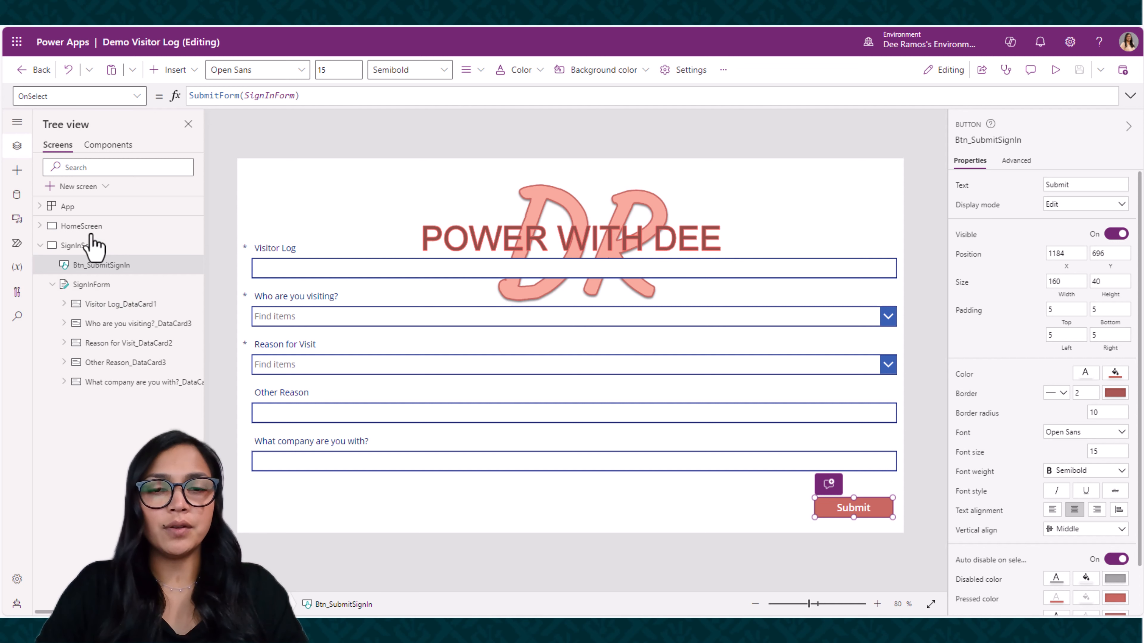
# Replace the OnSelect formula of the Sign In button on HomeScreen with Navigate(SignInScreen).
pyautogui.click(84, 227)
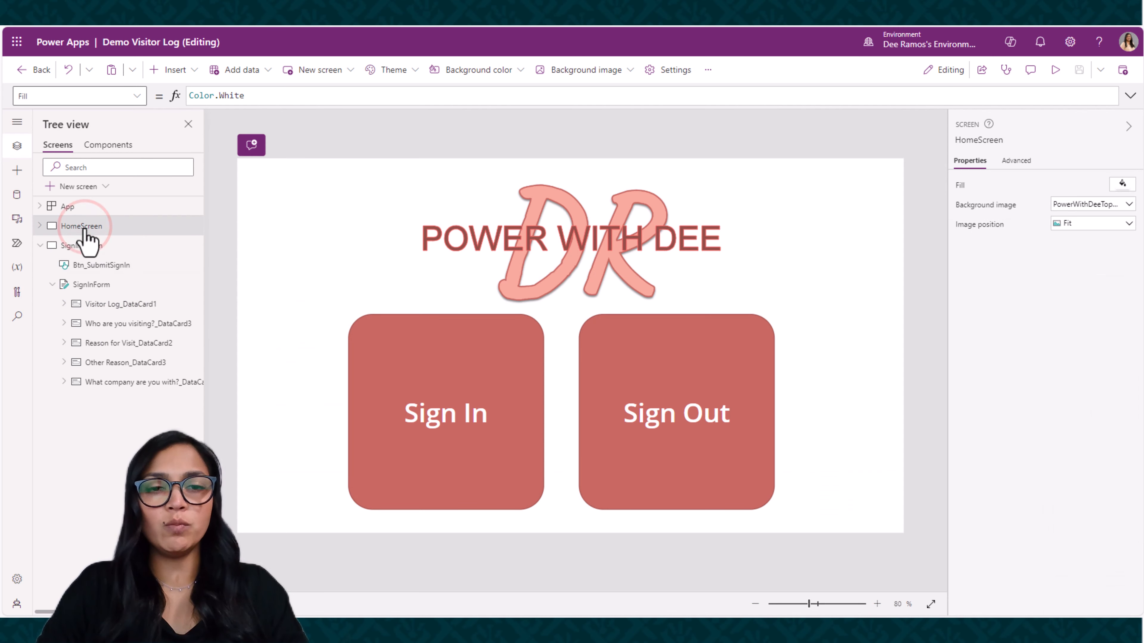
pyautogui.click(449, 382)
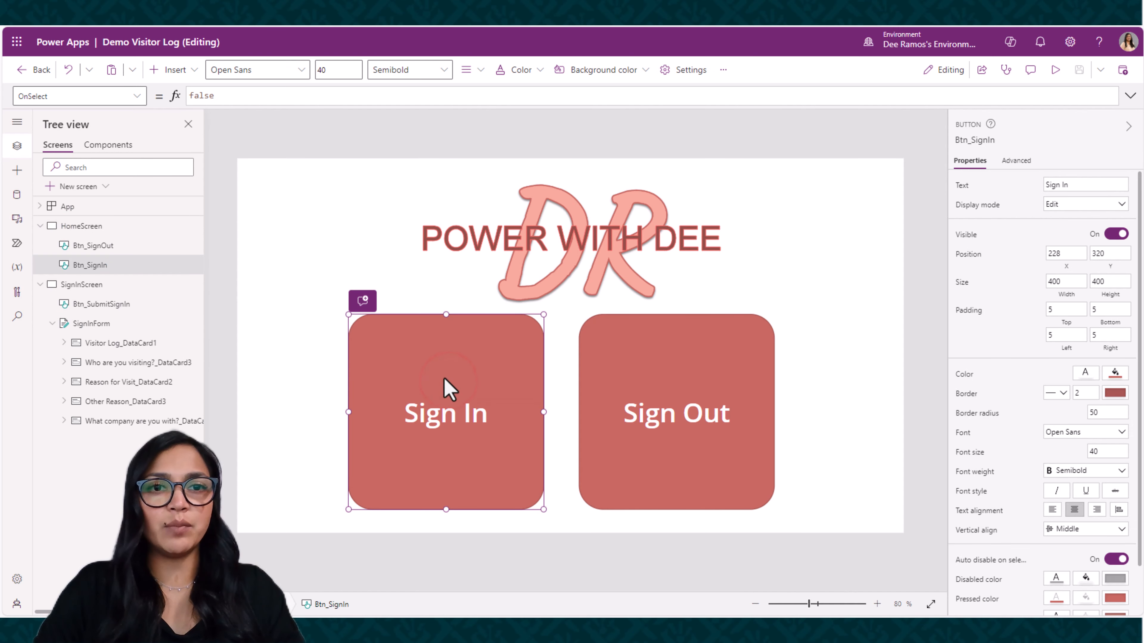
pyautogui.click(138, 97)
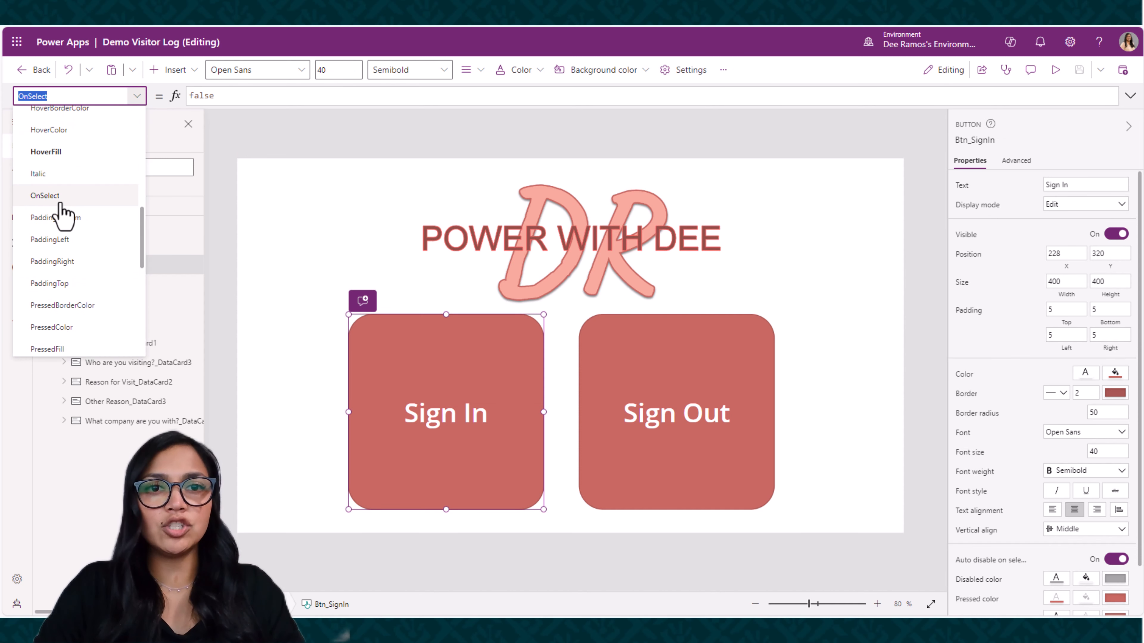
pyautogui.click(60, 198)
pyautogui.click(262, 102)
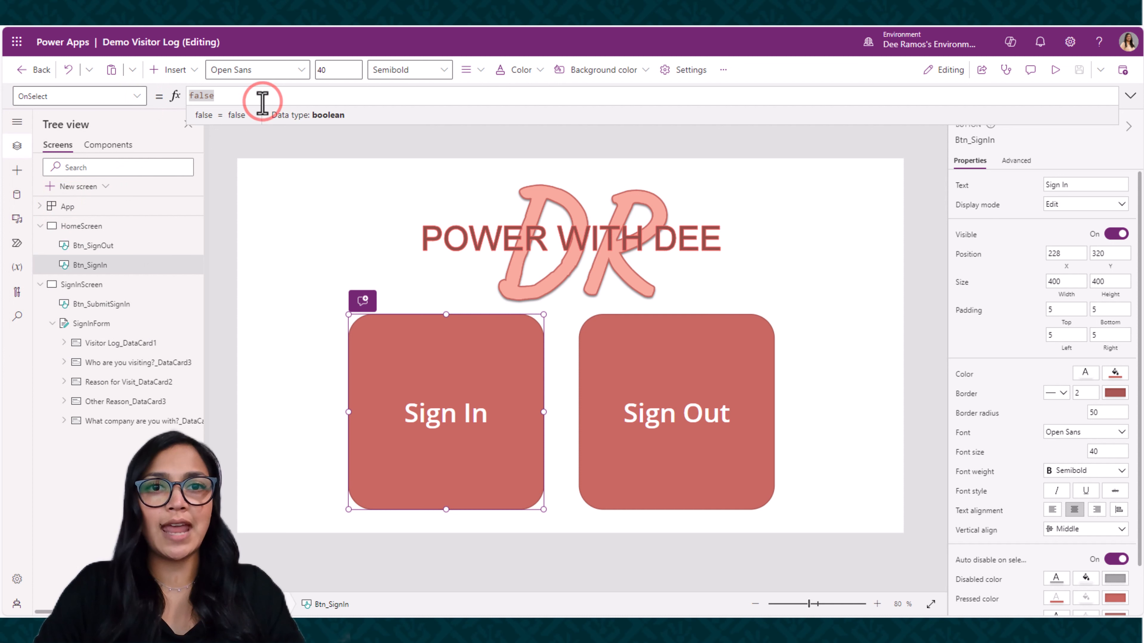
pyautogui.press('BackSpace')
pyautogui.press('BackSpace')
pyautogui.press('BackSpace')
pyautogui.press('BackSpace')
pyautogui.press('BackSpace')
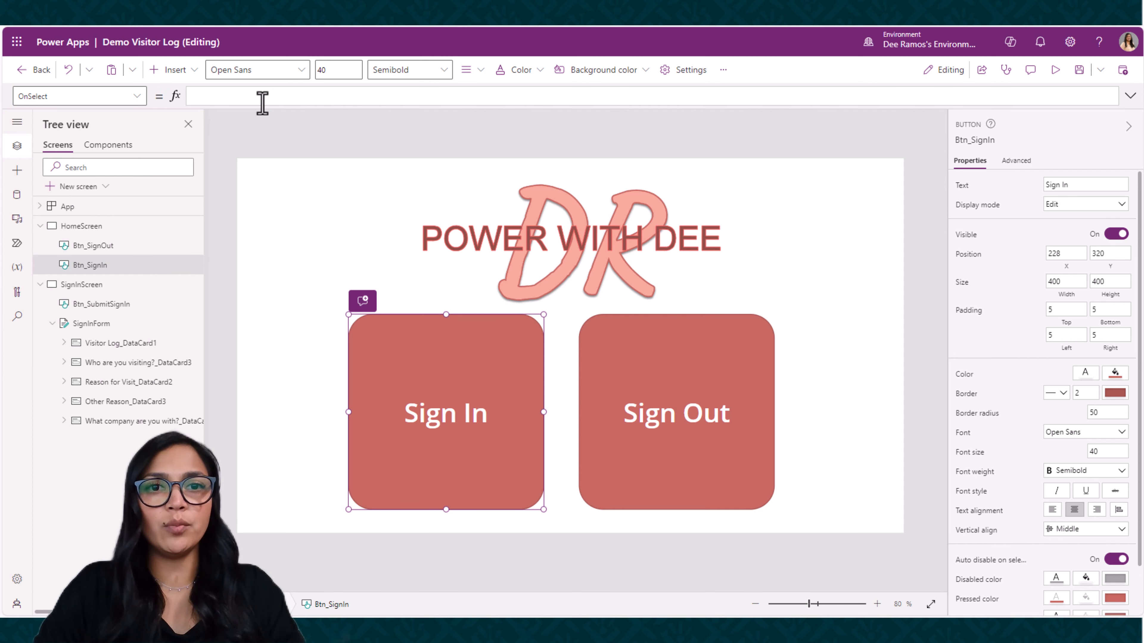
pyautogui.write('Navigate')
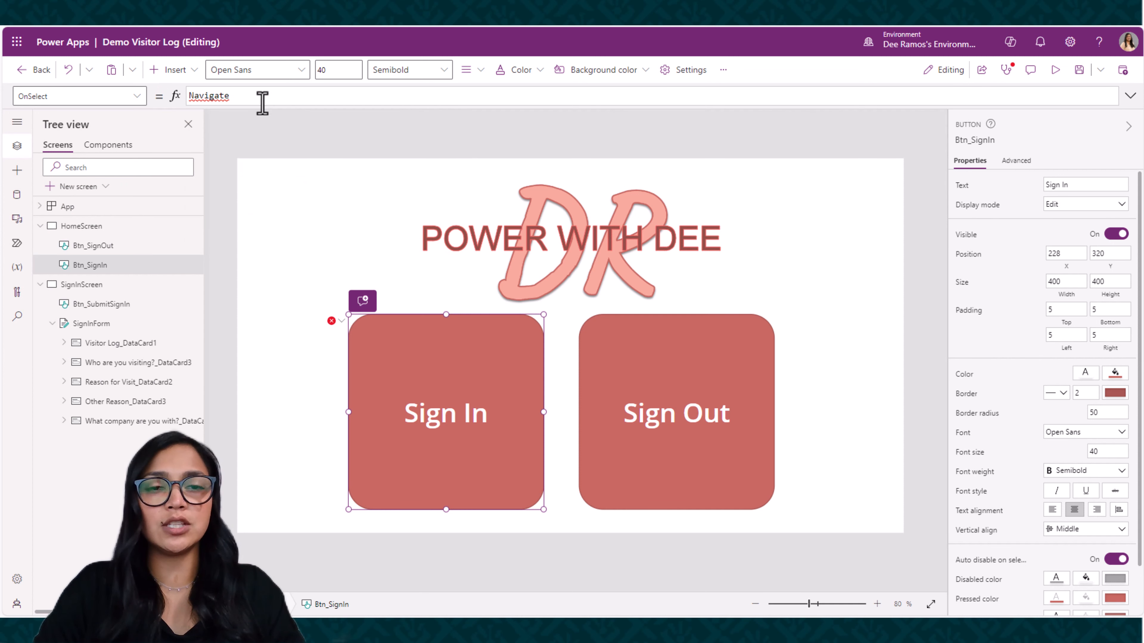
pyautogui.write('(')
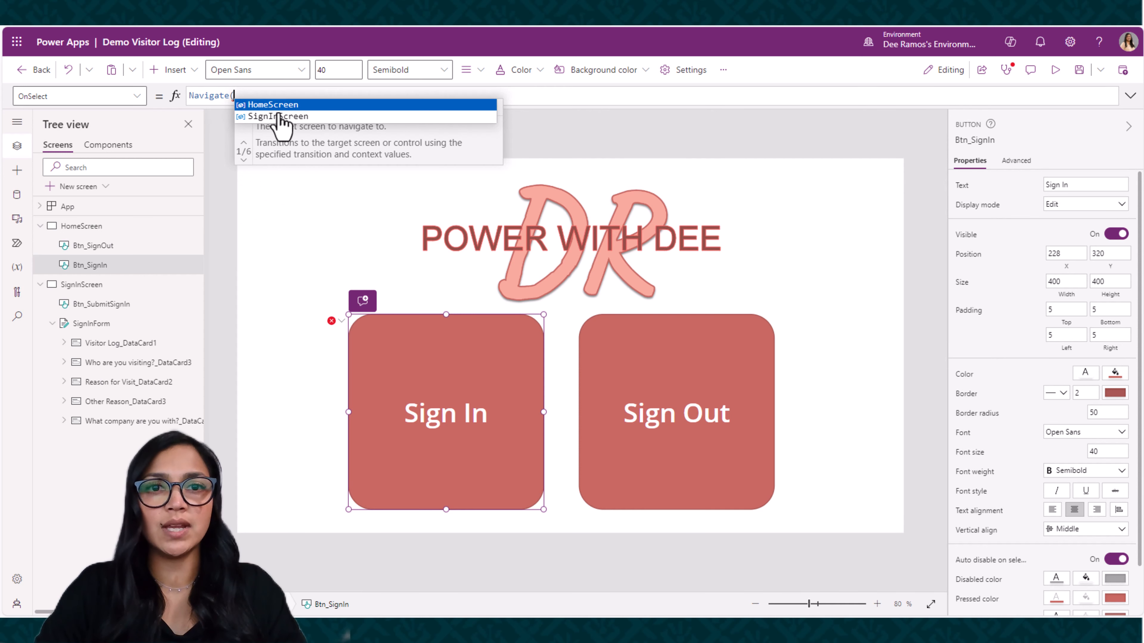
pyautogui.click(278, 117)
pyautogui.write(')')
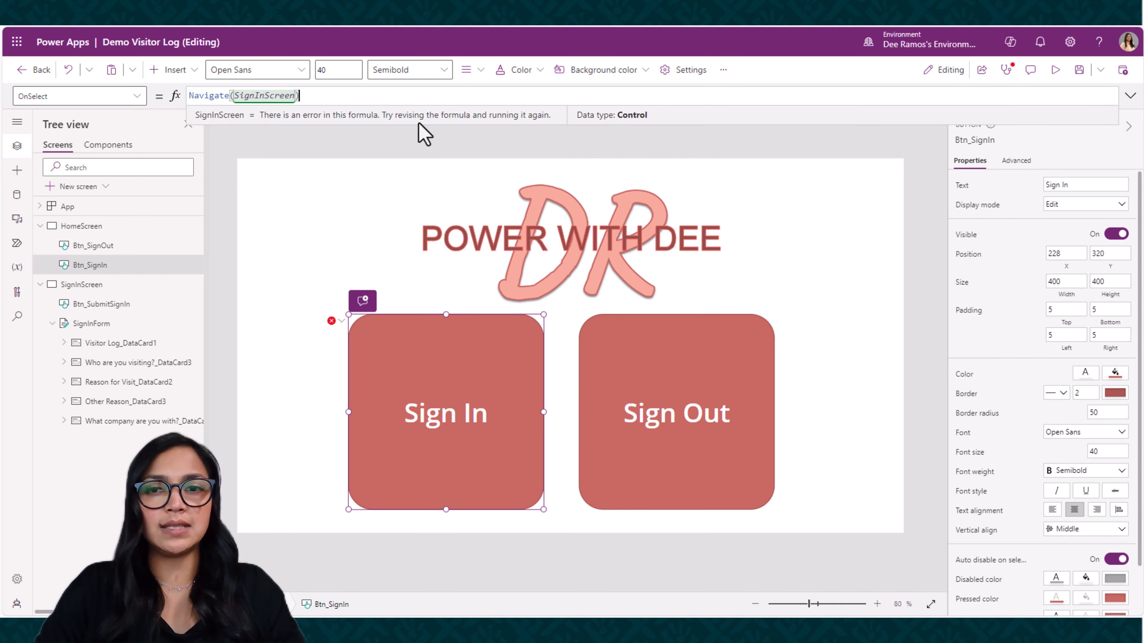